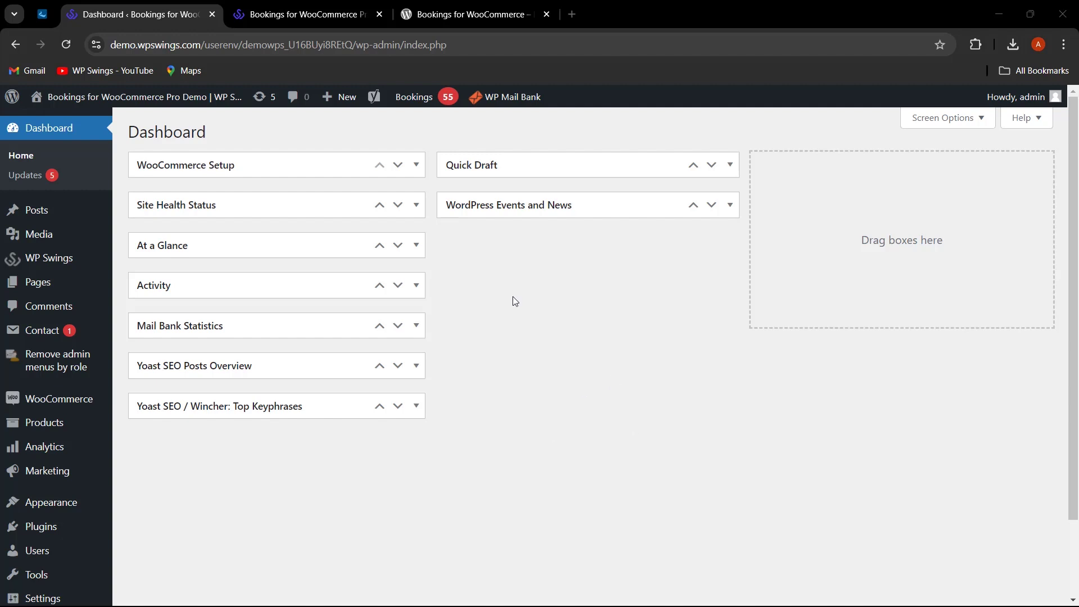
View the Bookings for WooCommerce plugin page on WordPress.org and return to the site's admin dashboard
left_click(495, 14)
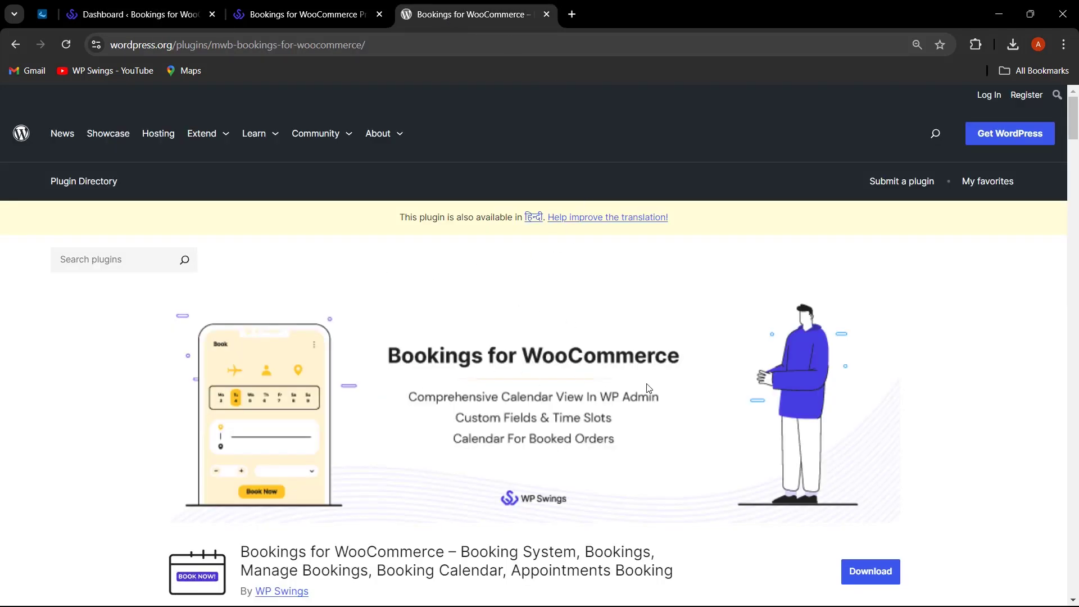
scroll(649, 388, "down", 1)
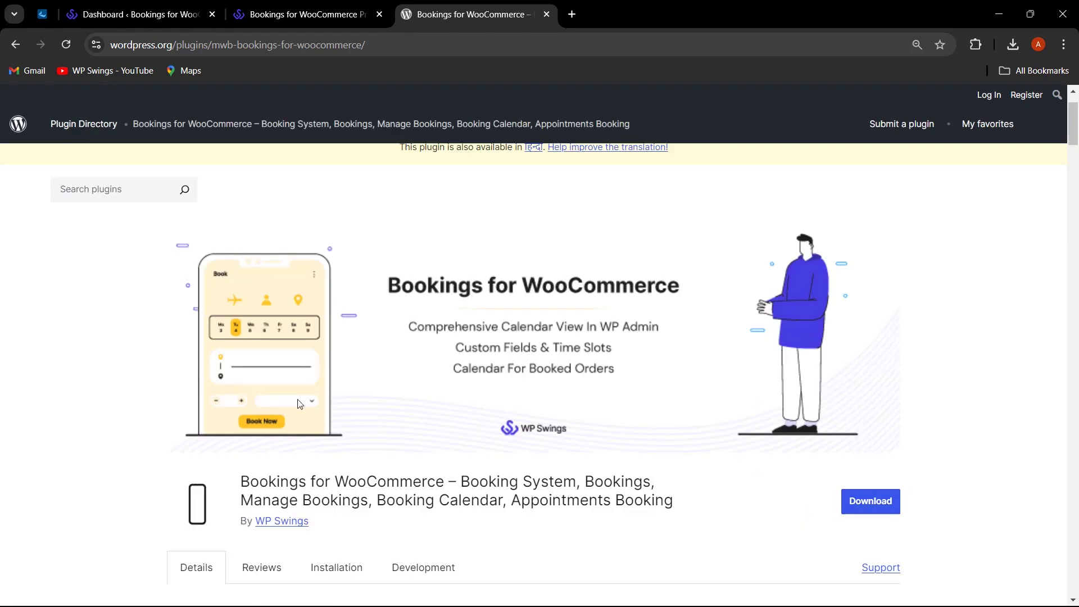
left_click(155, 15)
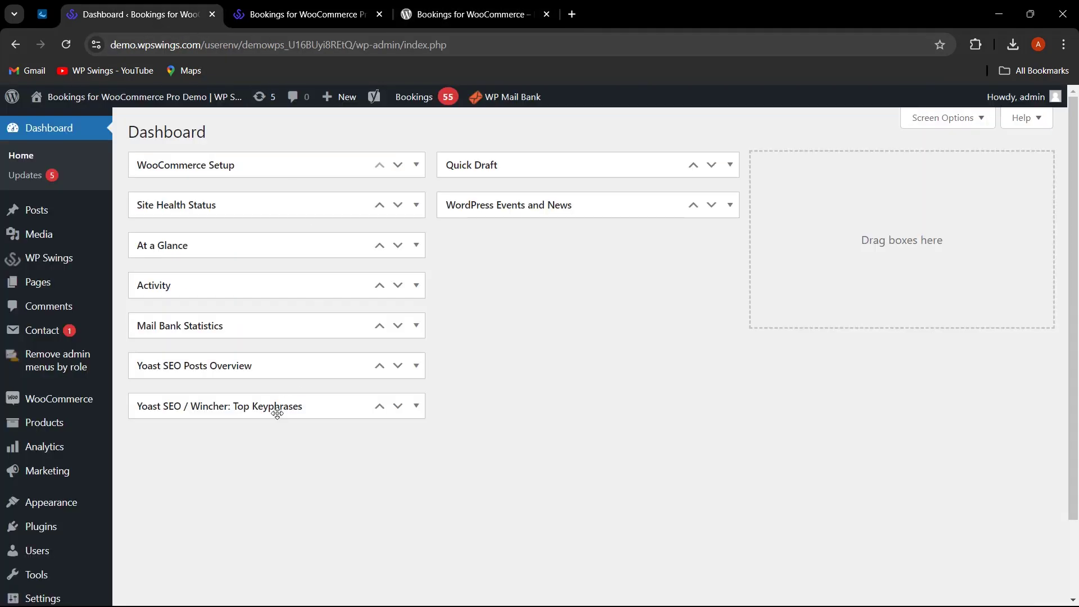
Search for "Bookings For WooCommerce" among the plugins available to add and locate the WP Swings plugin
mouse_move(79, 516)
mouse_move(59, 535)
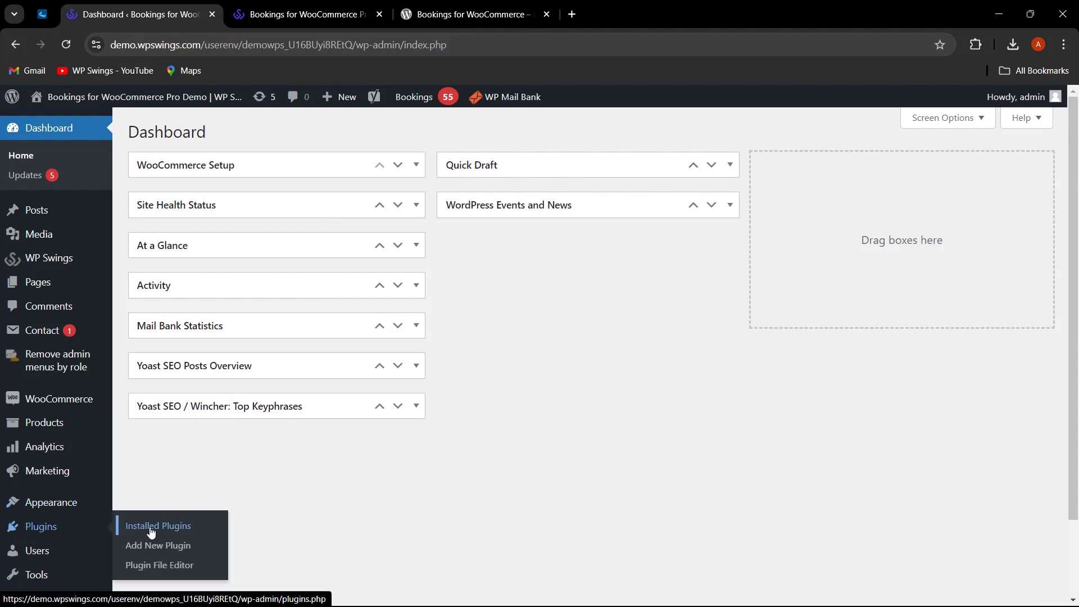
left_click(170, 548)
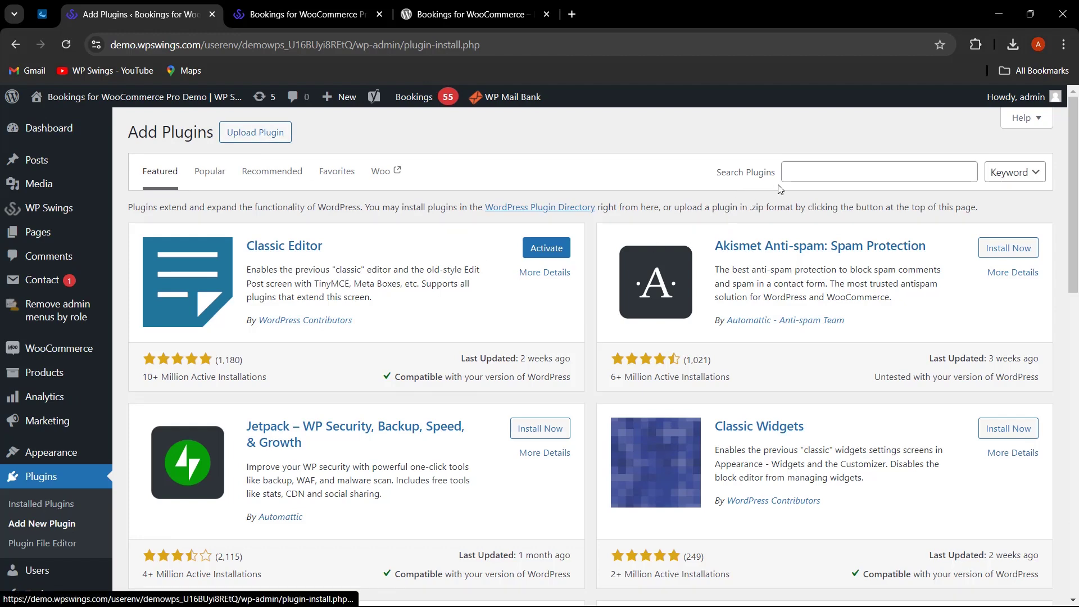
left_click(815, 175)
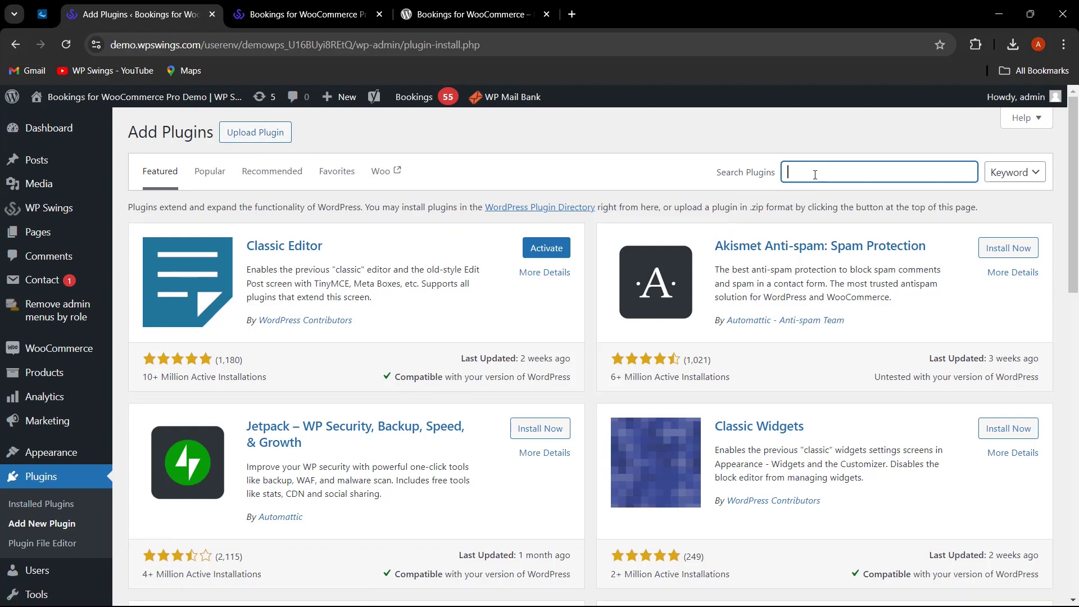
type("Bookings For WooCommerce")
scroll(895, 391, "down", 5)
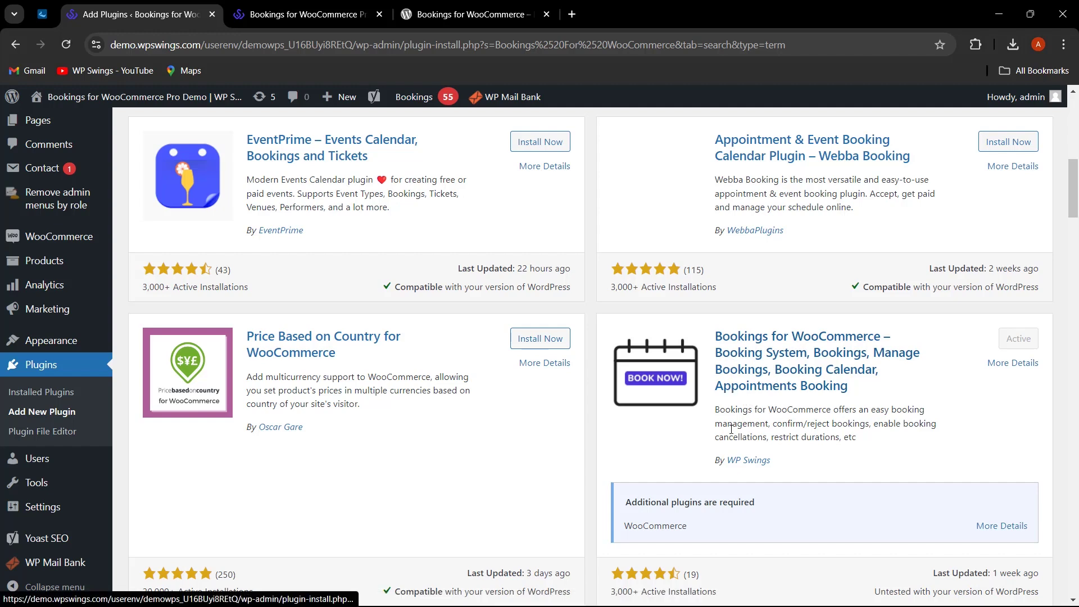
Check the Bookings For WooCommerce entry among the installed plugins and open its WP Swings settings page
left_click(66, 398)
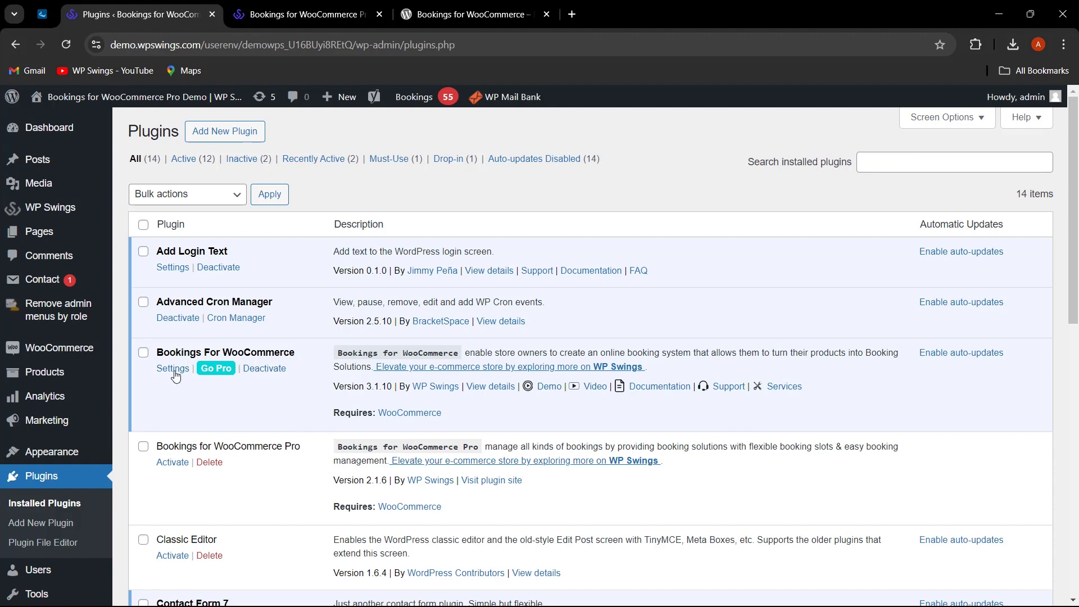
mouse_move(66, 209)
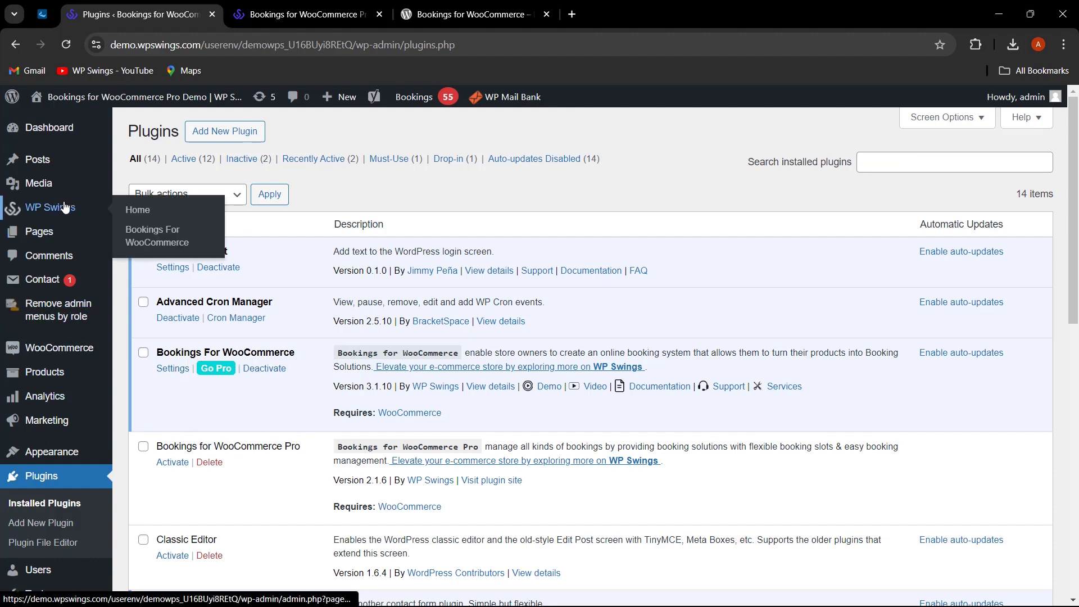
left_click(158, 239)
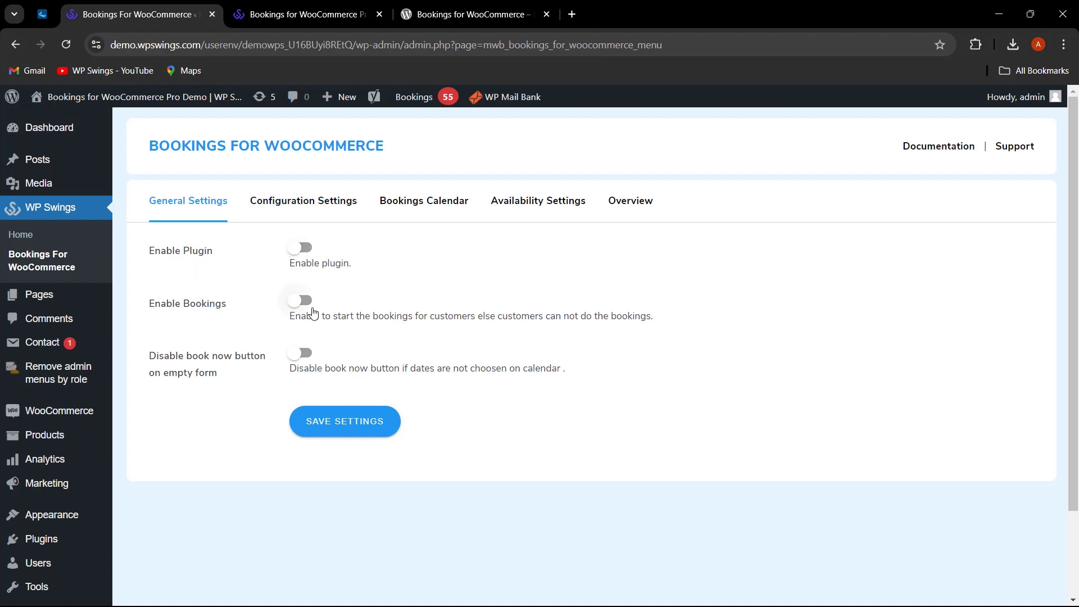
Open the Car wash product in the shop to inspect its purchase options and return to the plugin's general settings
left_click(313, 14)
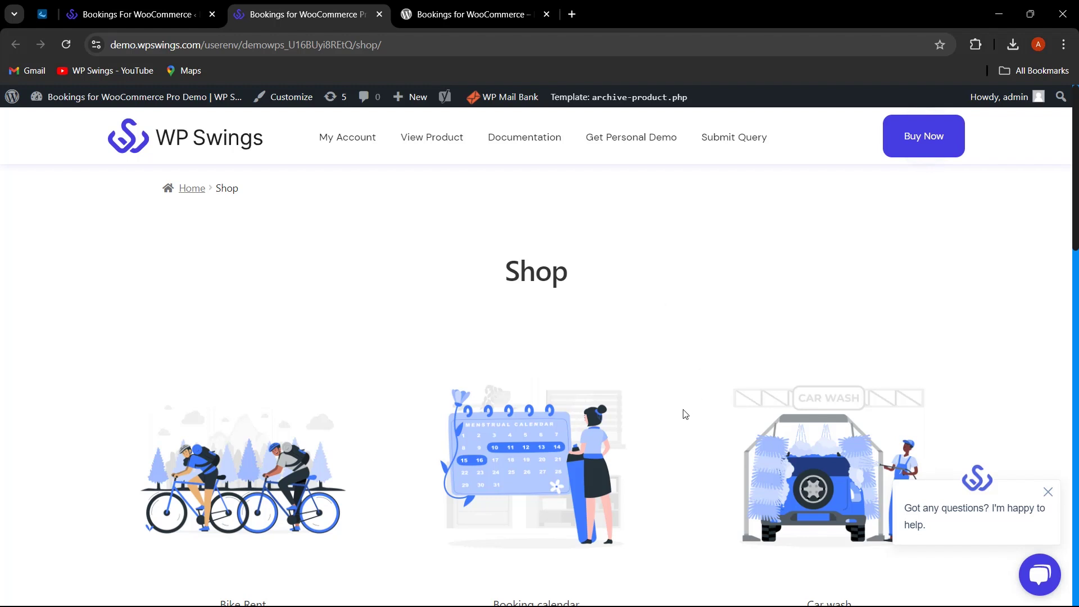
left_click(790, 487)
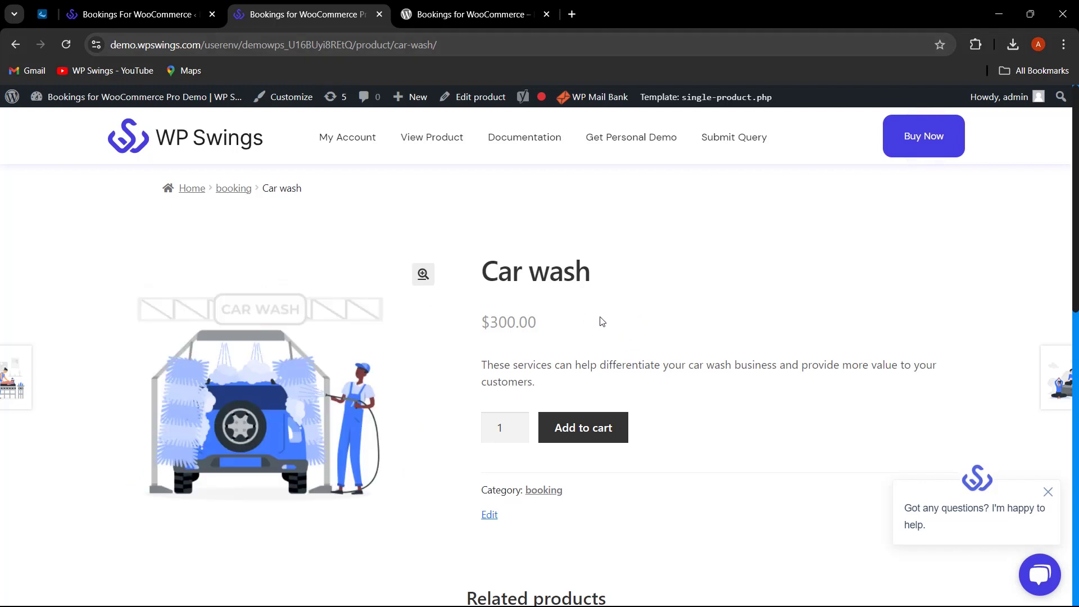
left_click(140, 15)
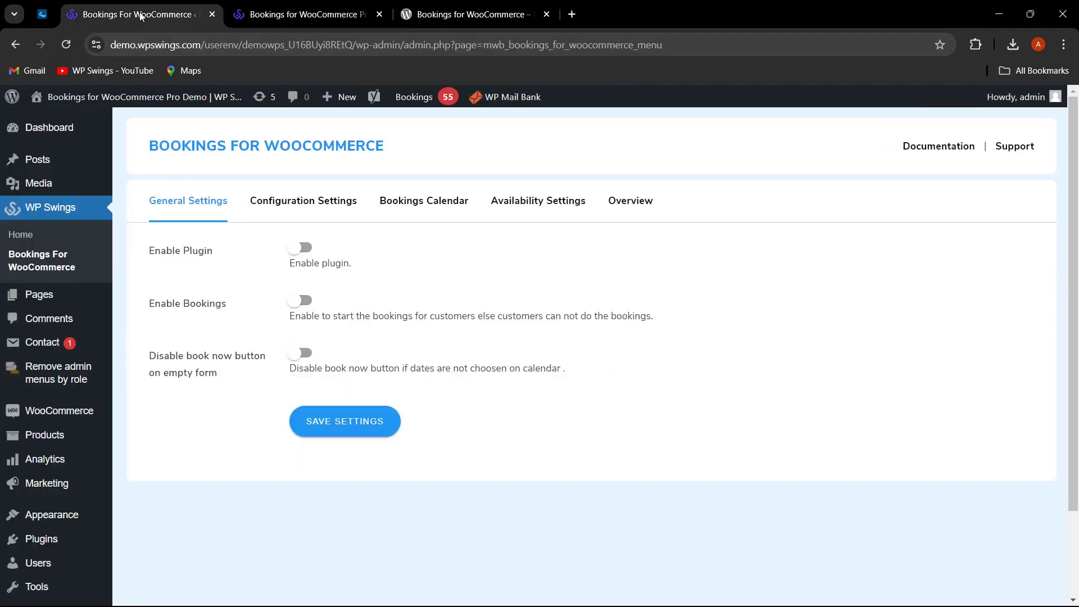
Turn on Enable Plugin and Enable Bookings in the general settings and save them
left_click(304, 247)
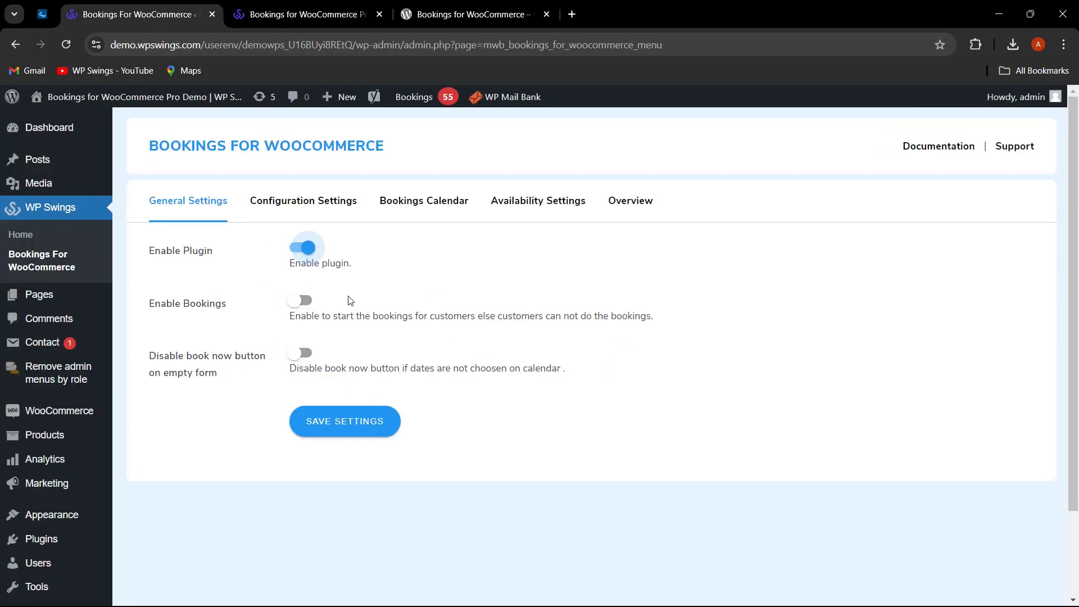
left_click(304, 301)
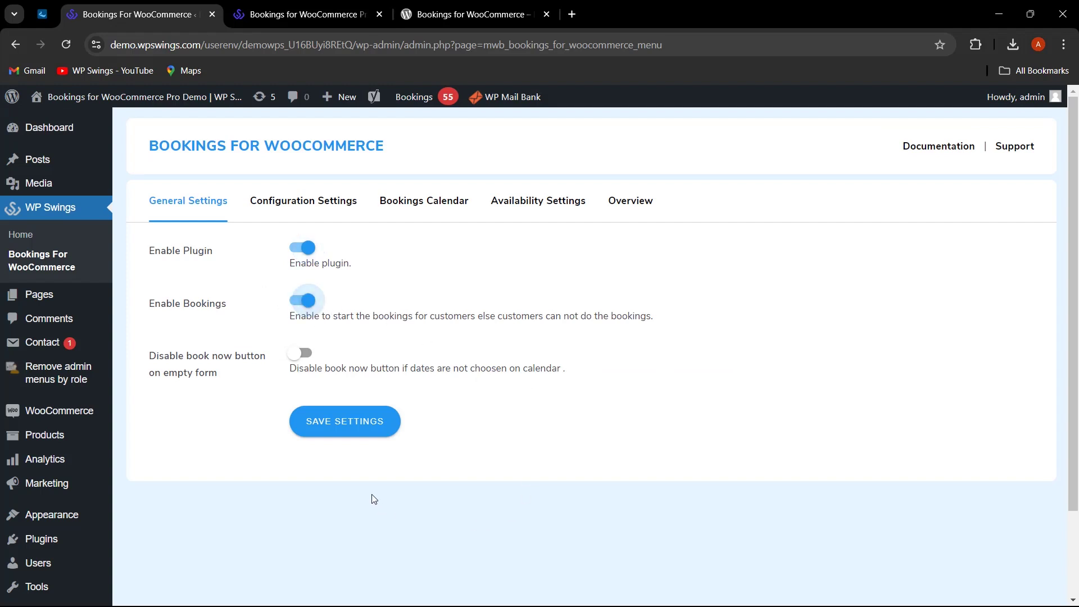
left_click(363, 430)
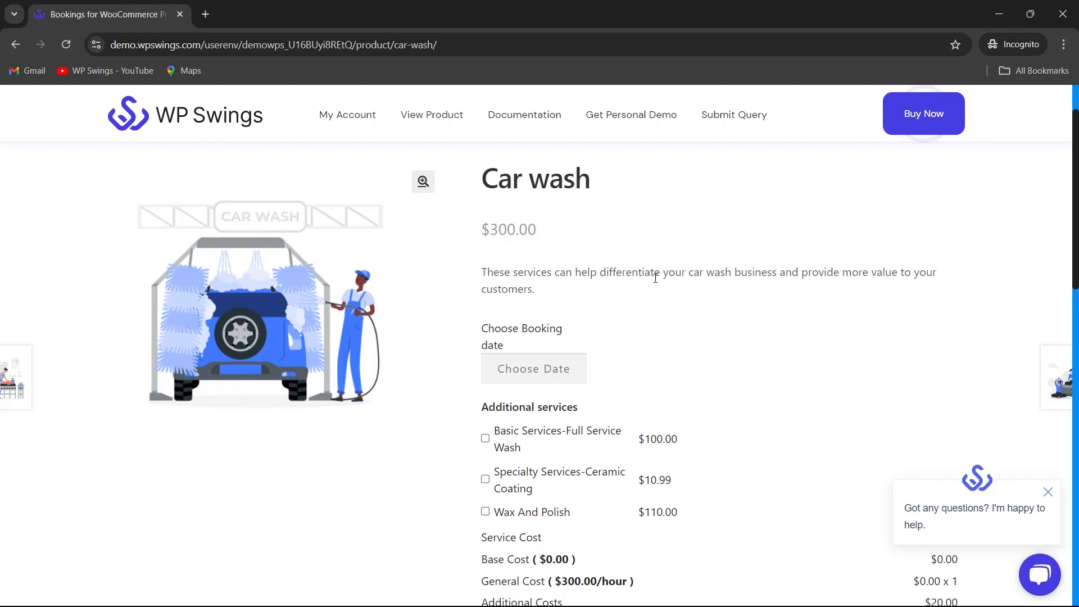
Examine the Car wash product's booking form on the storefront, including the date picker, additional services and cost breakdown
scroll(656, 277, "down", 1)
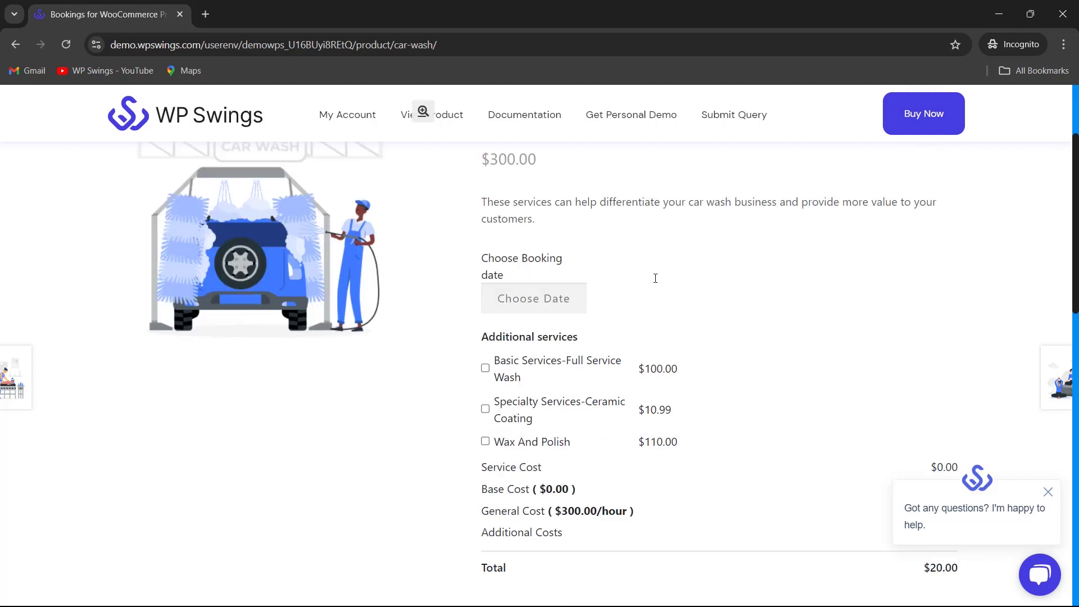
left_click(542, 301)
left_click(609, 365)
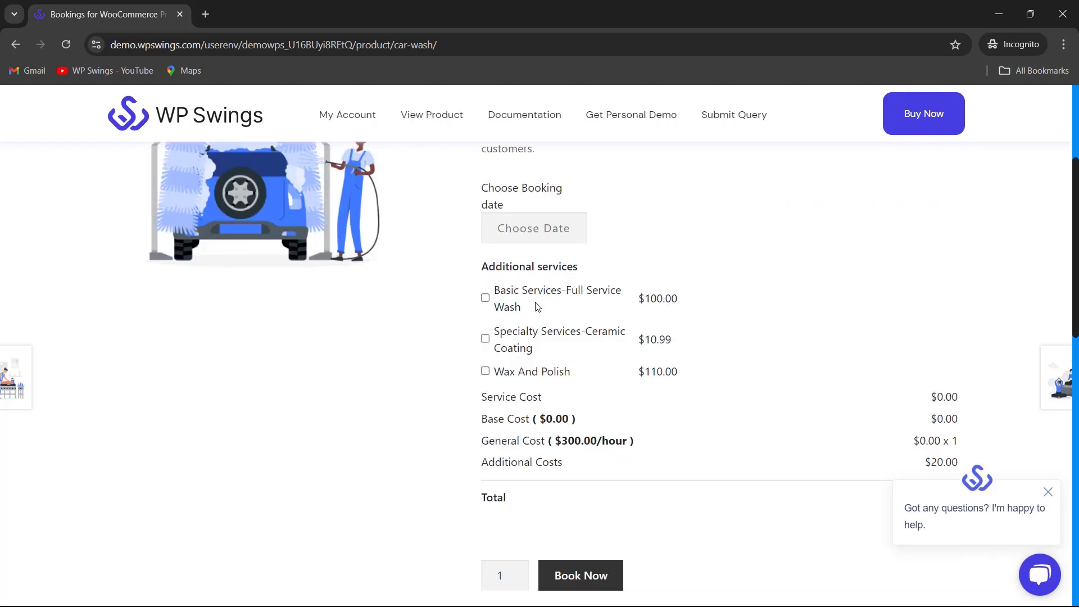
scroll(706, 309, "up", 3)
scroll(613, 405, "down", 1)
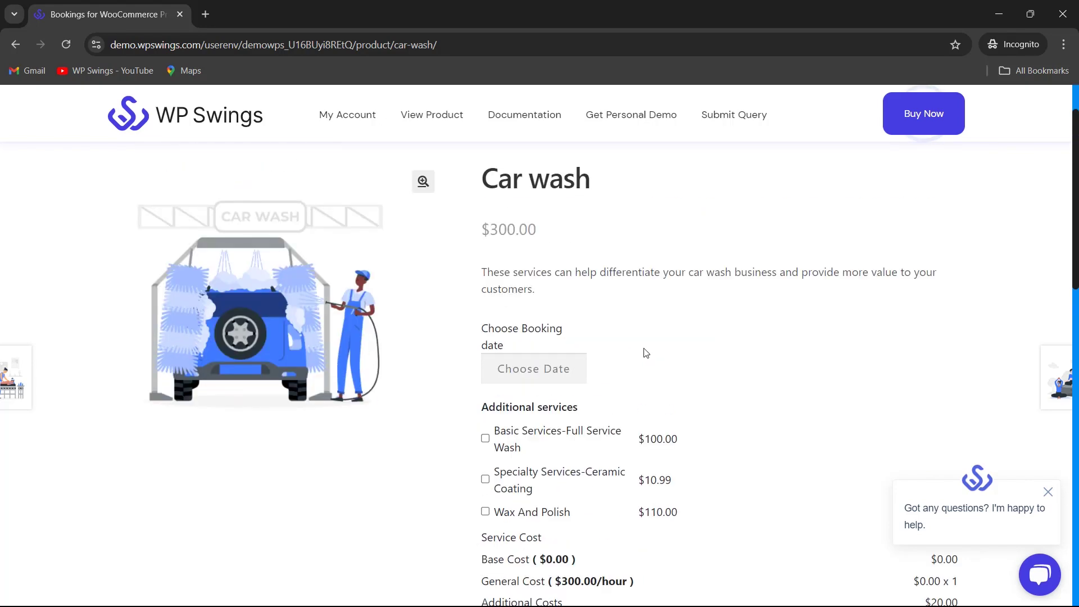
scroll(646, 352, "up", 1)
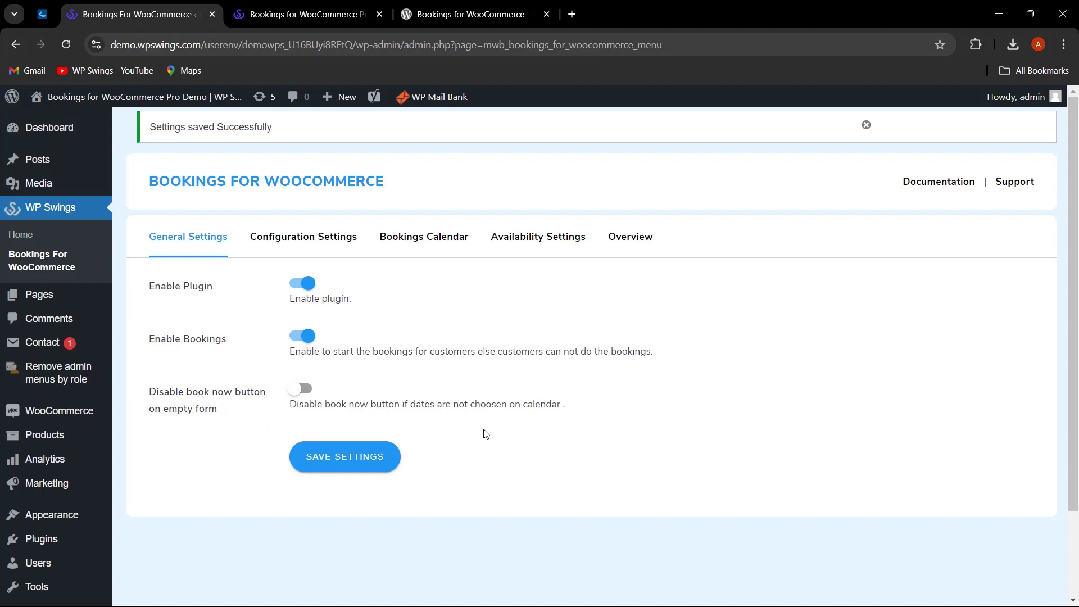
Turn on "Disable book now button on empty form", save the settings, and test the booking button on the Car wash page
left_click(308, 390)
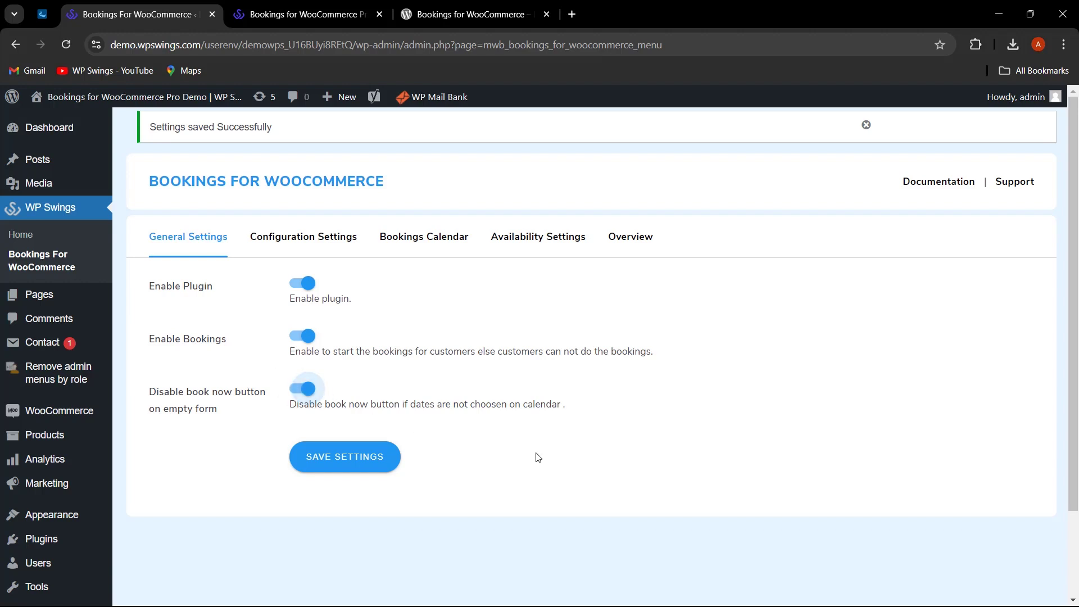
left_click(368, 459)
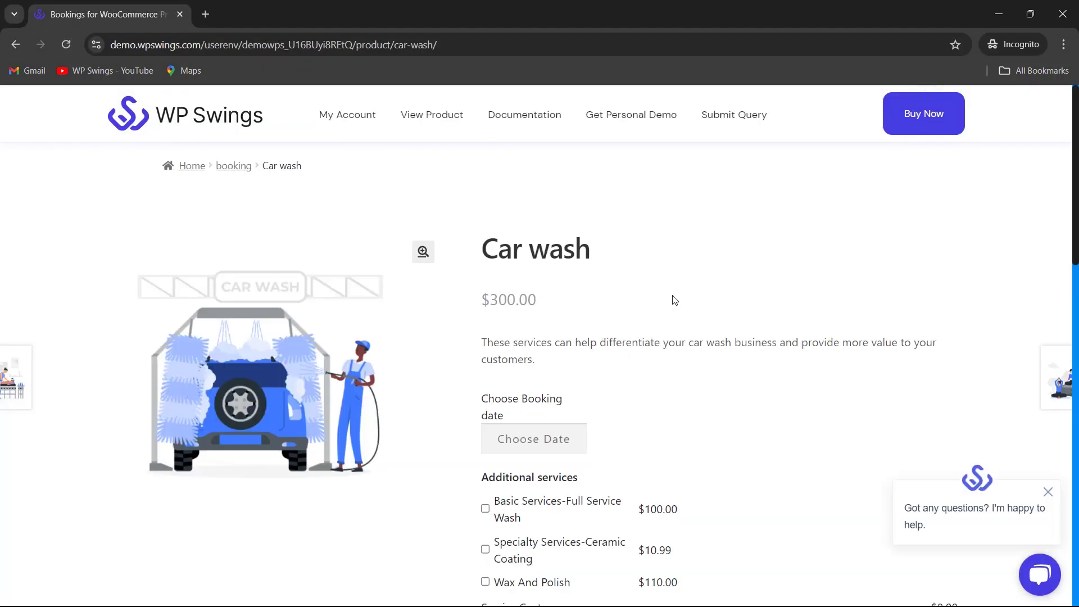
scroll(675, 300, "down", 3)
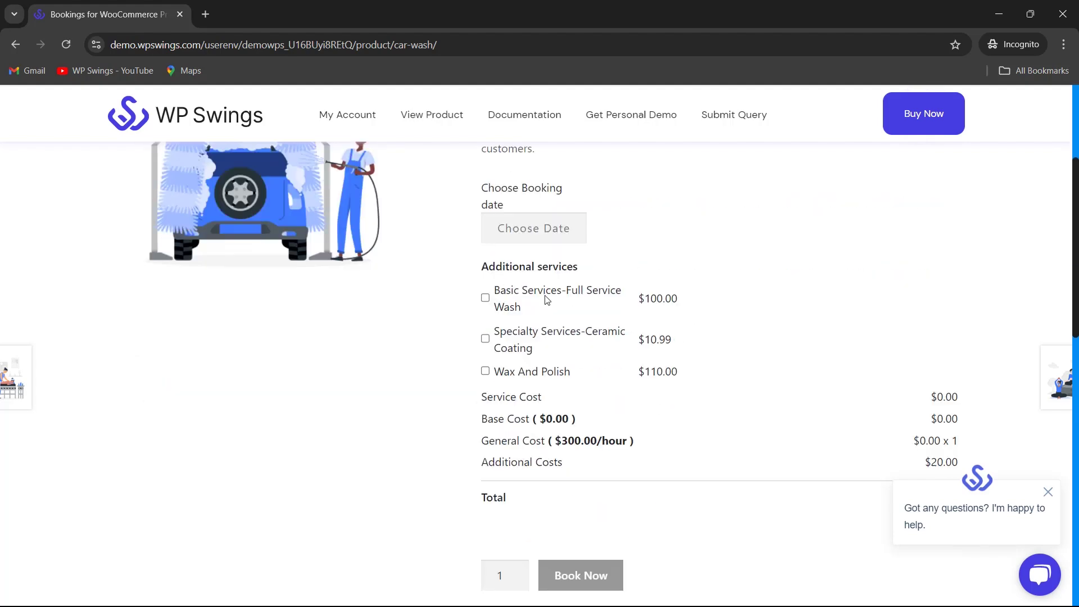
scroll(677, 378, "down", 2)
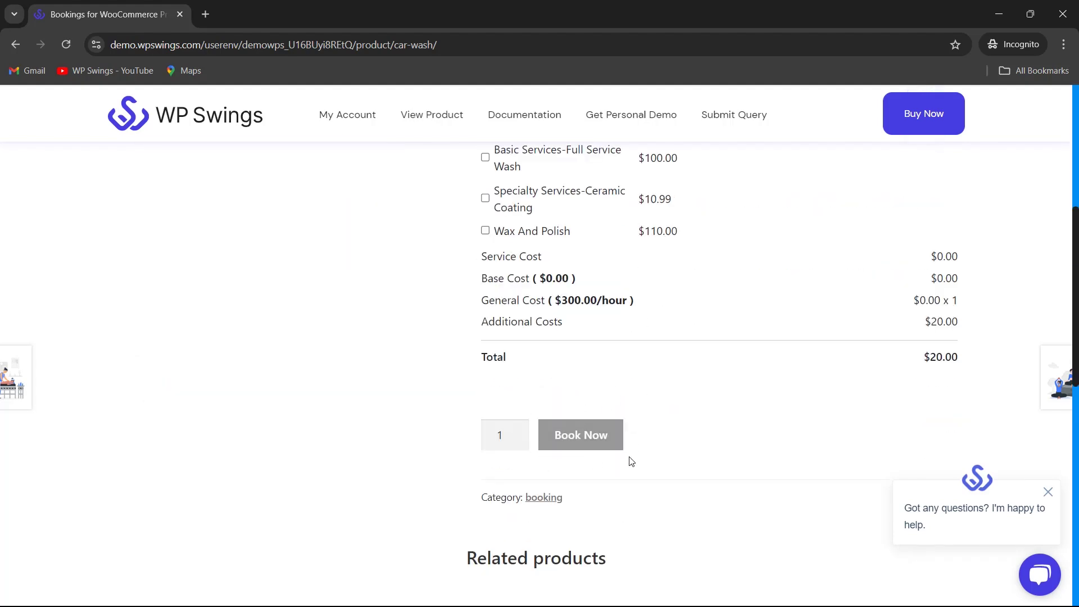
left_click(617, 441)
Choose 9 August 2024 with the 16:30 - 17:00 slot for the Car wash booking and check the form's booking button
left_click(610, 363)
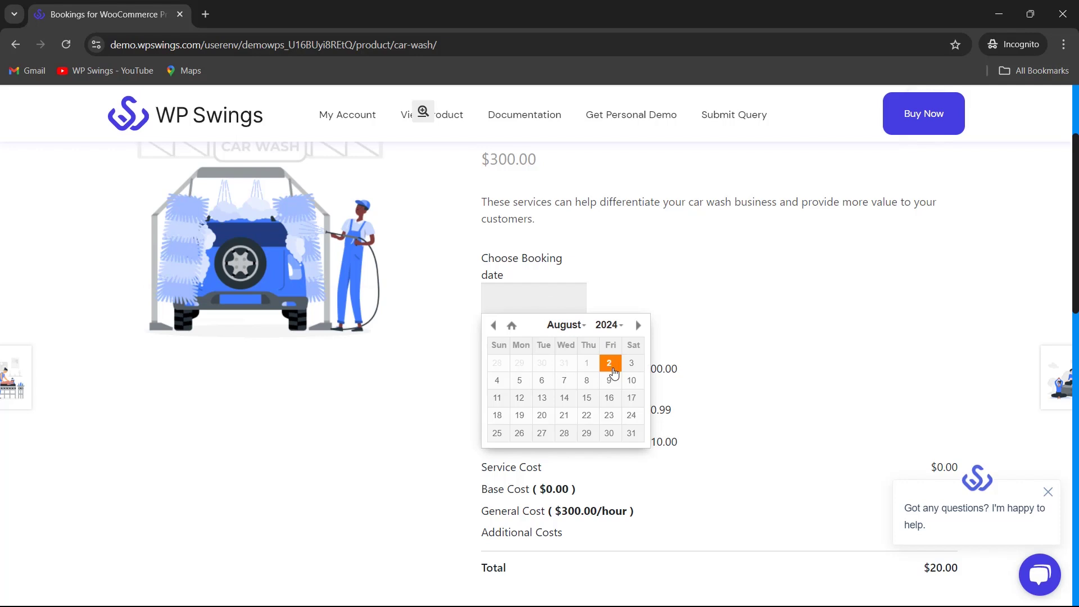
left_click(609, 380)
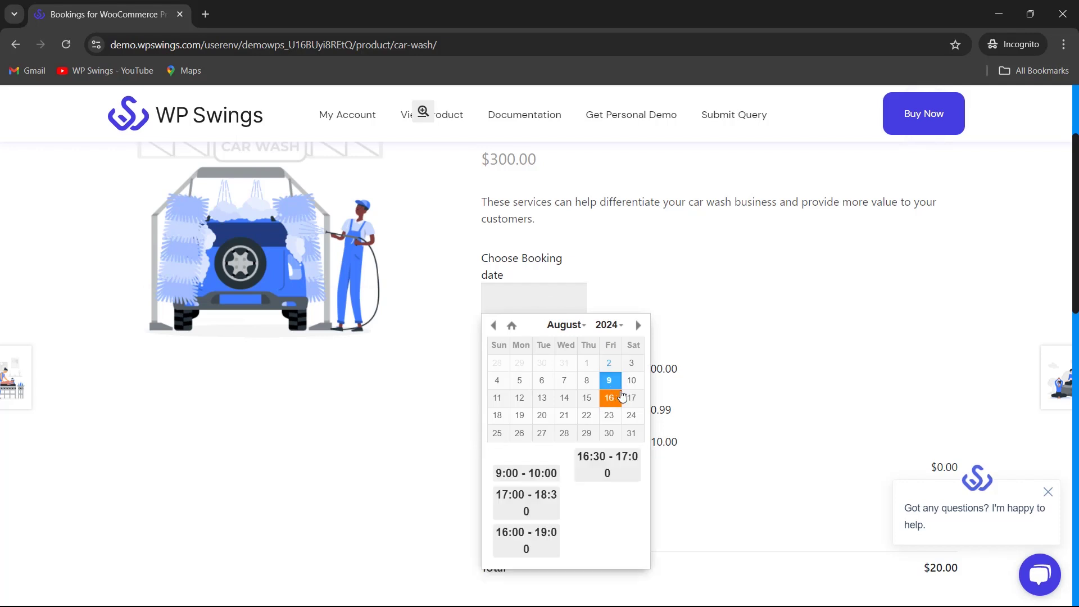
left_click(610, 474)
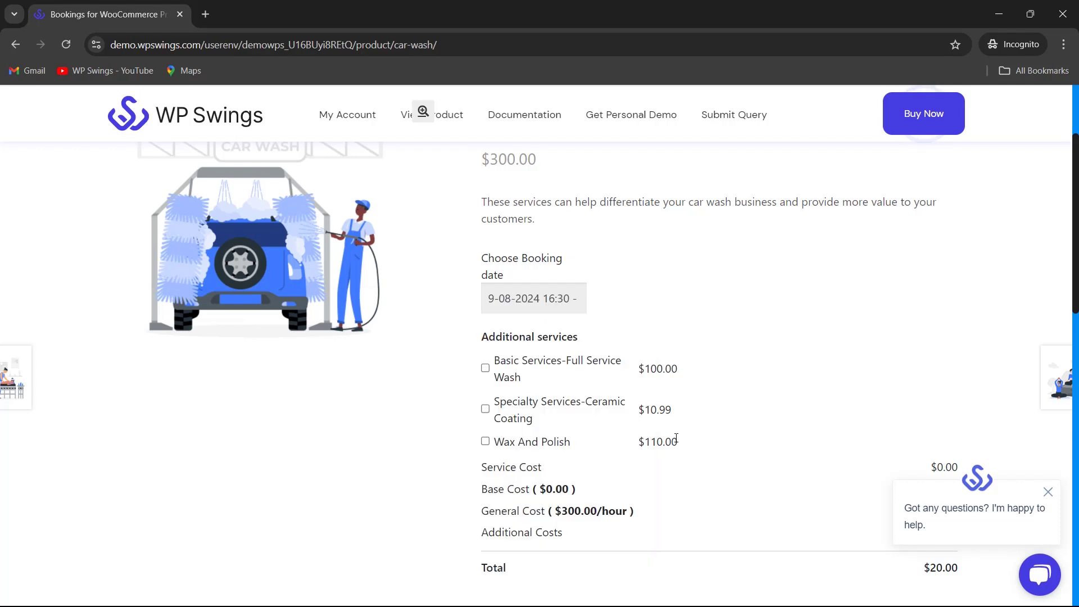
scroll(733, 416, "down", 4)
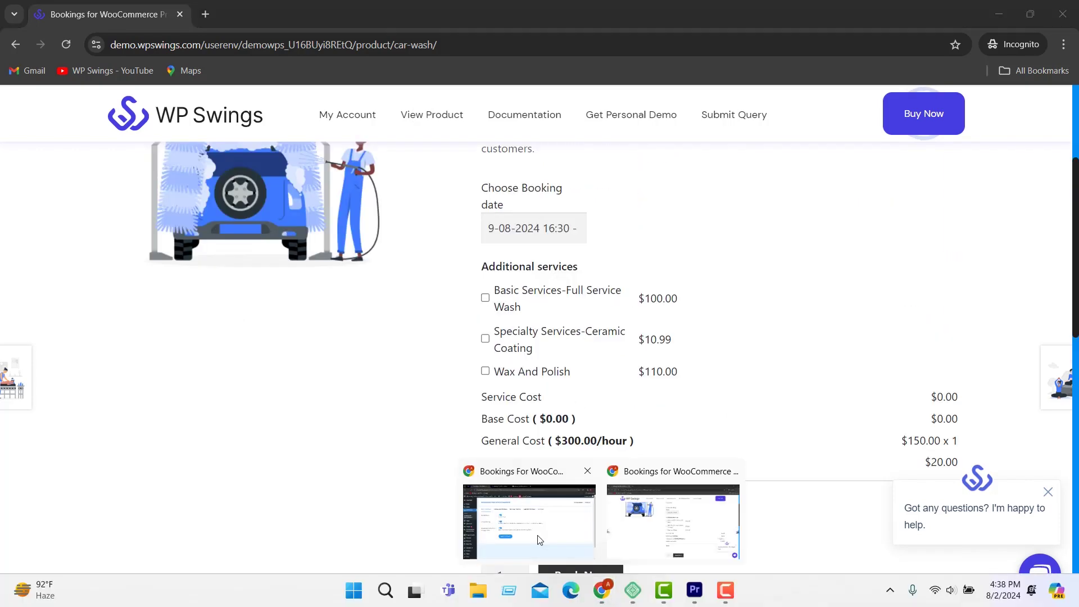
left_click(627, 520)
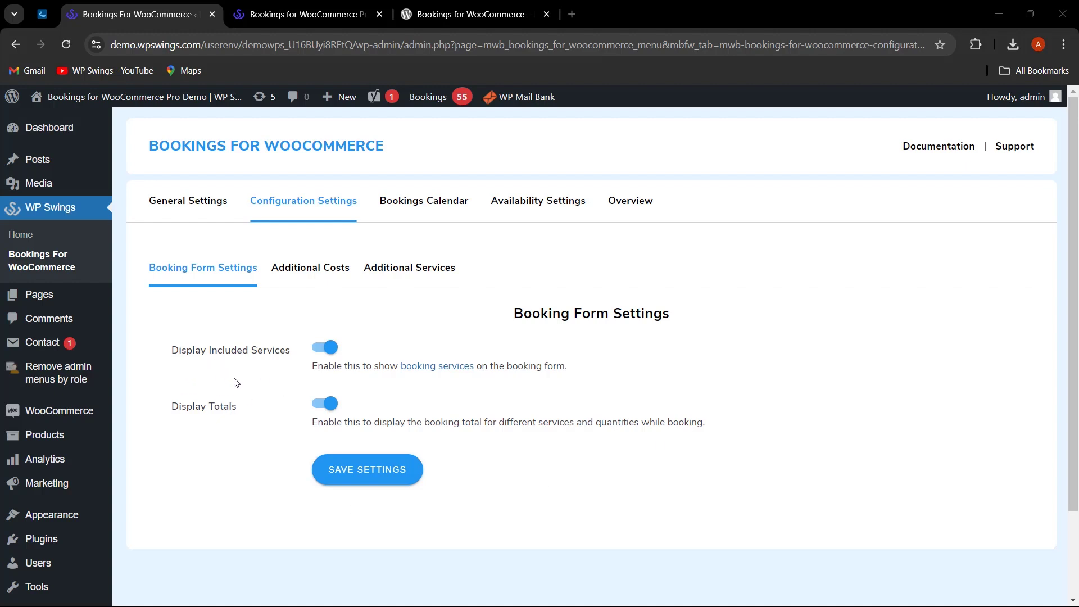
Open the booking services link from Booking Form Settings in a new tab and examine the Additional Services list
right_click(439, 372)
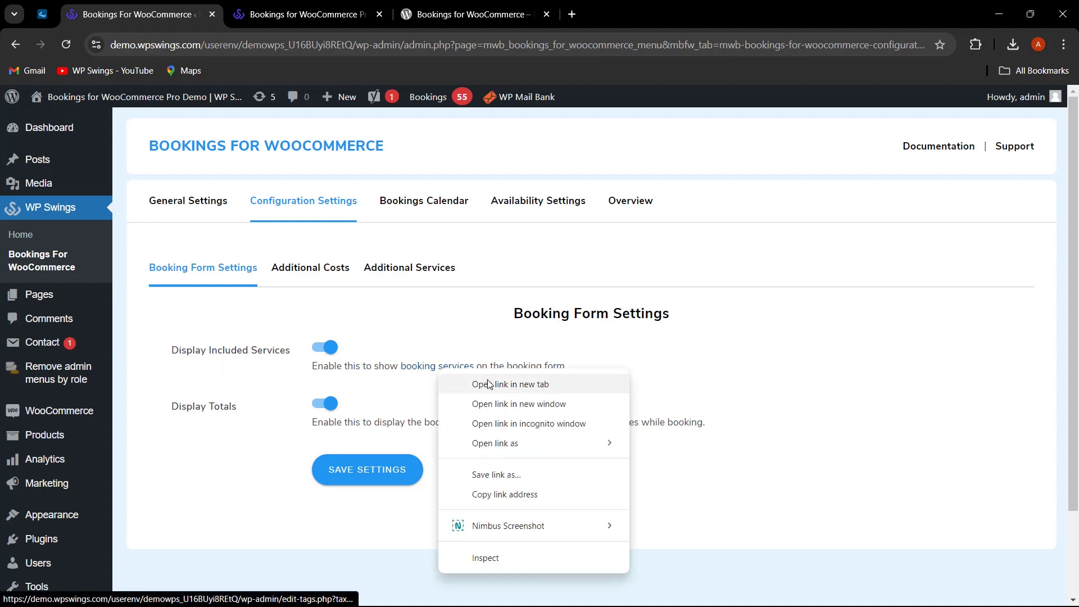
left_click(484, 378)
left_click(296, 10)
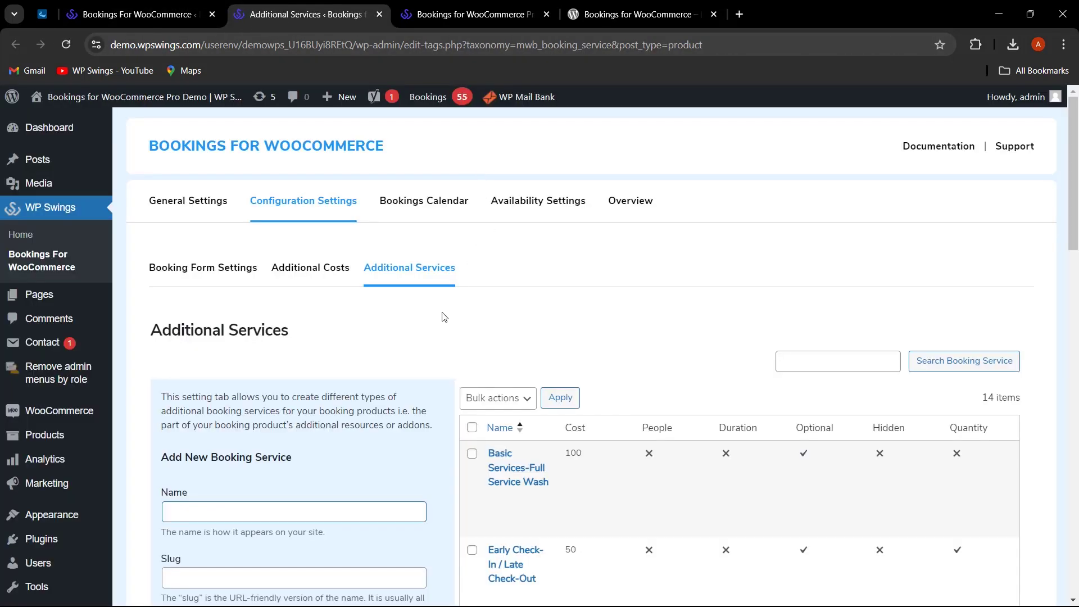
scroll(444, 317, "down", 1)
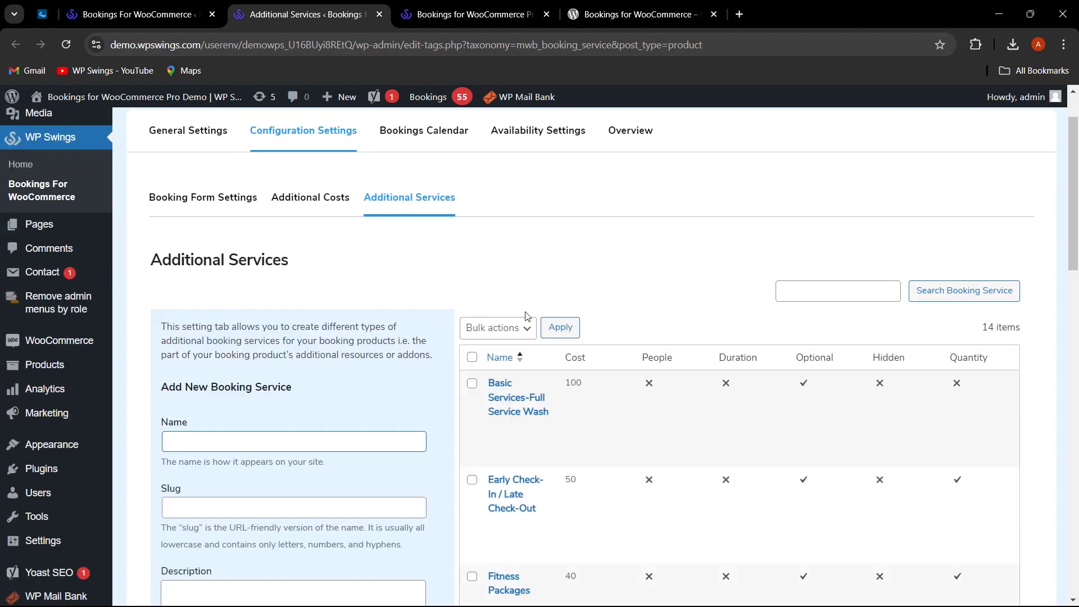
scroll(528, 316, "down", 2)
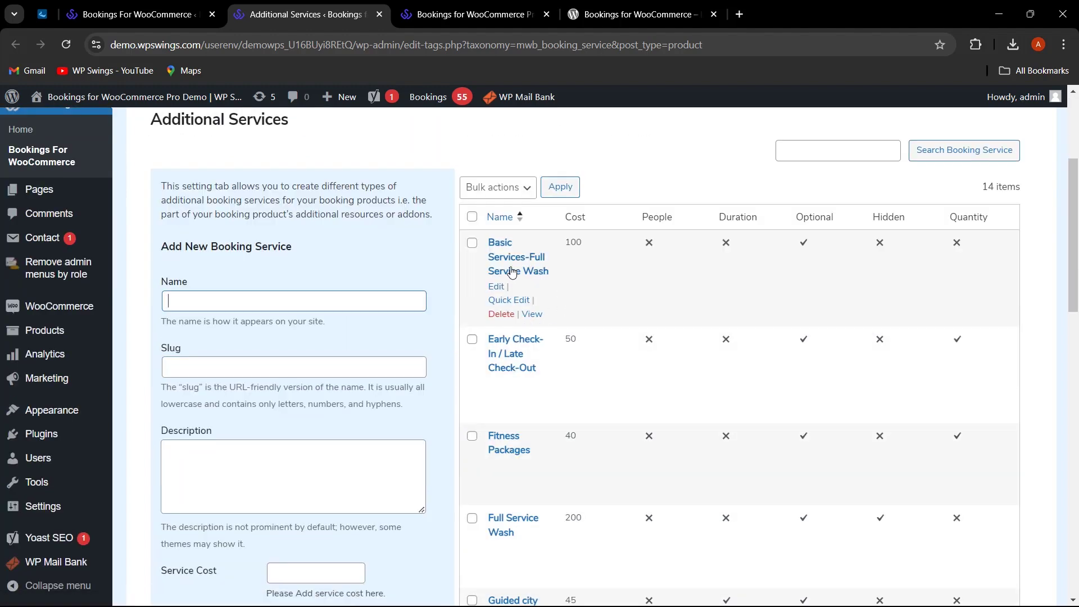
scroll(565, 306, "up", 1)
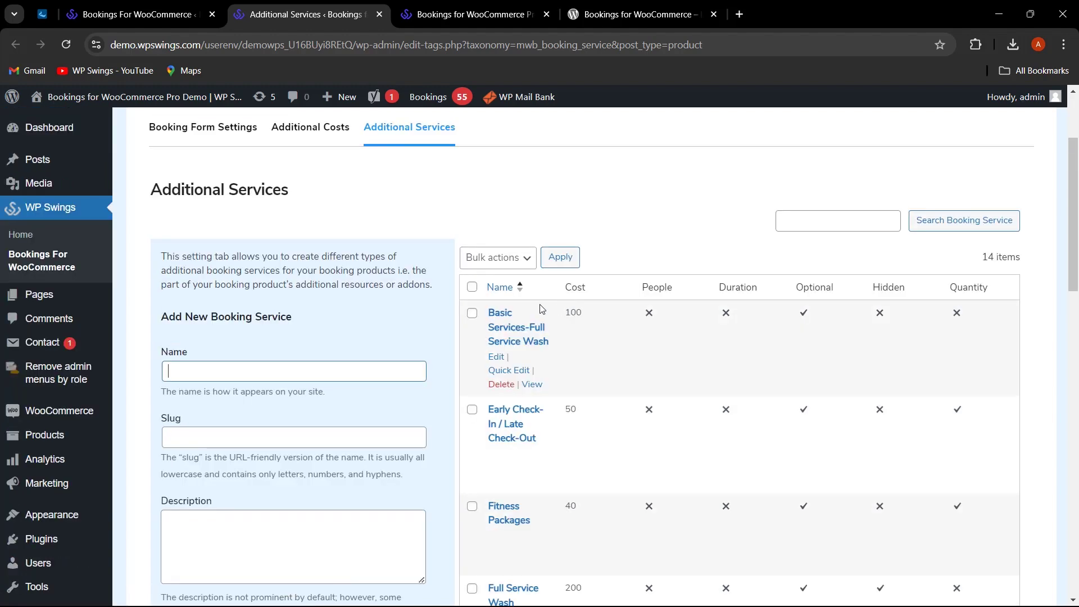
scroll(542, 337, "down", 1)
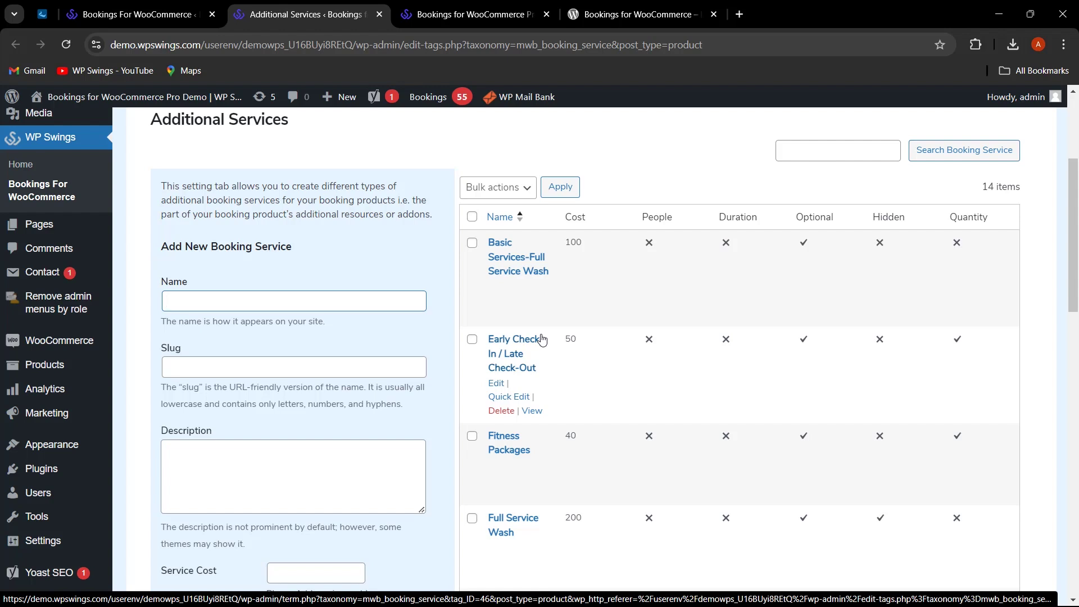
Read through the existing booking services with their costs and option flags, and return to Booking Form Settings
scroll(542, 338, "down", 1)
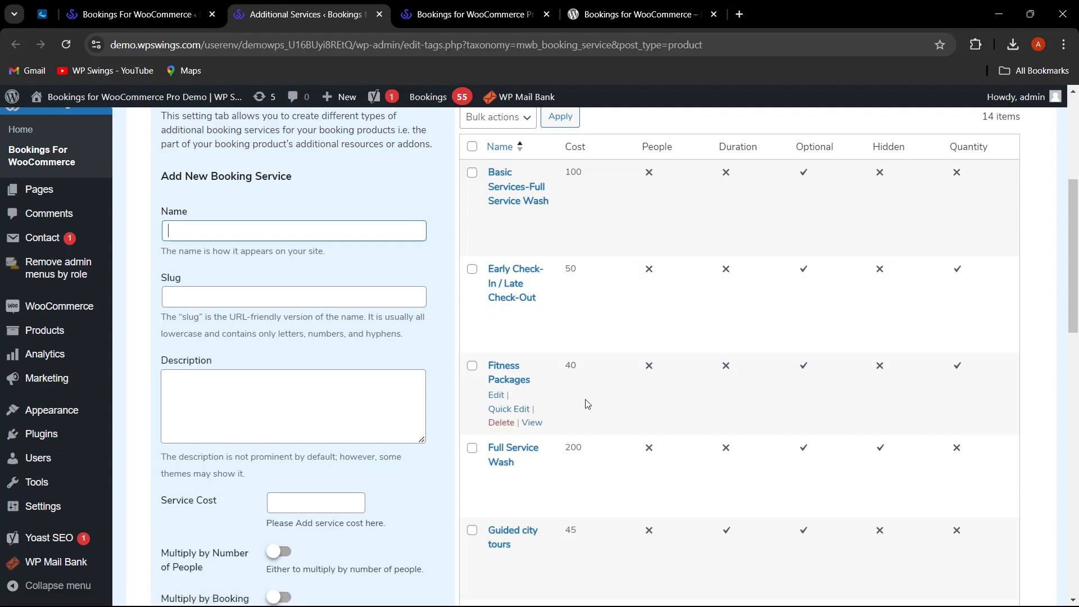
scroll(585, 399, "down", 1)
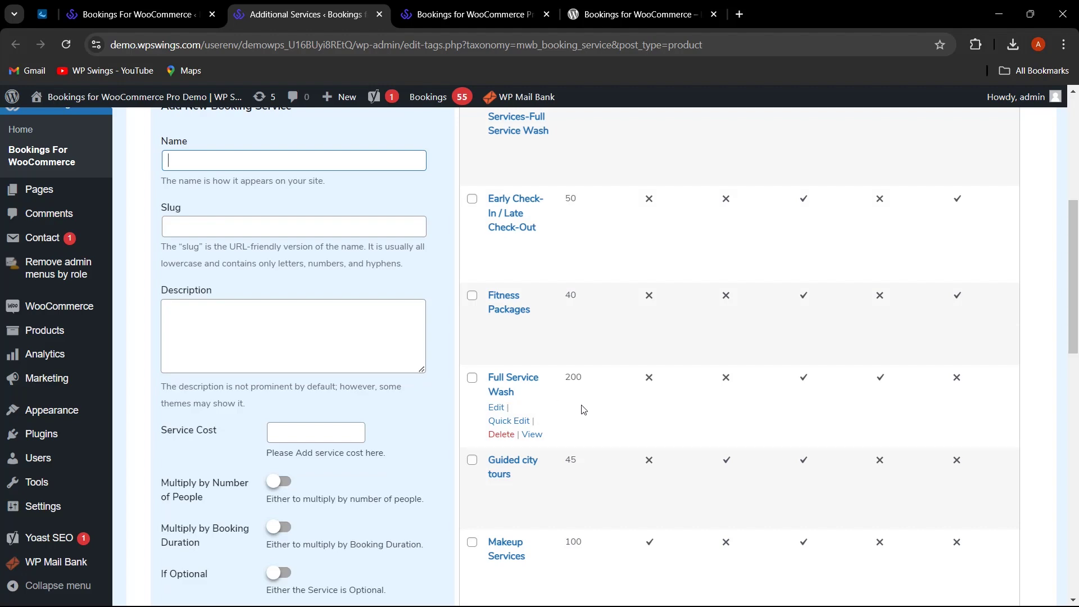
scroll(565, 475, "down", 1)
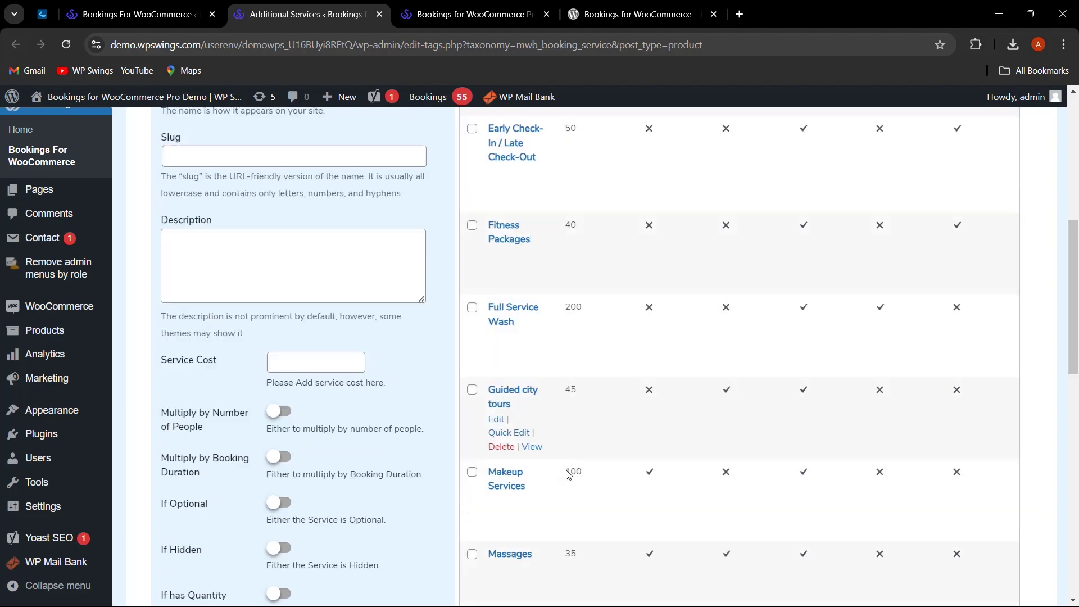
scroll(569, 471, "up", 6)
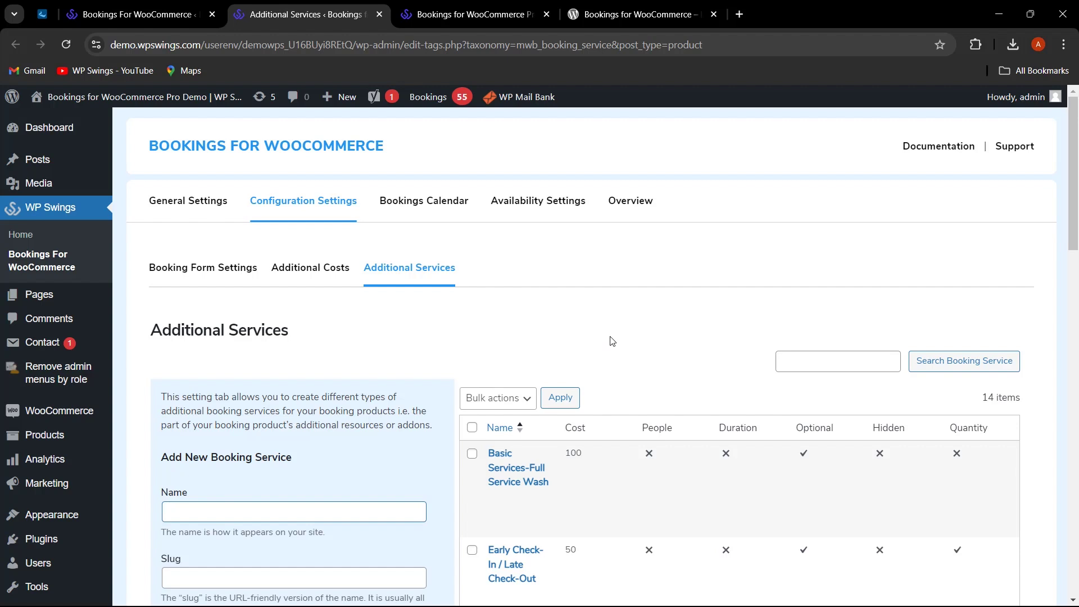
left_click(204, 269)
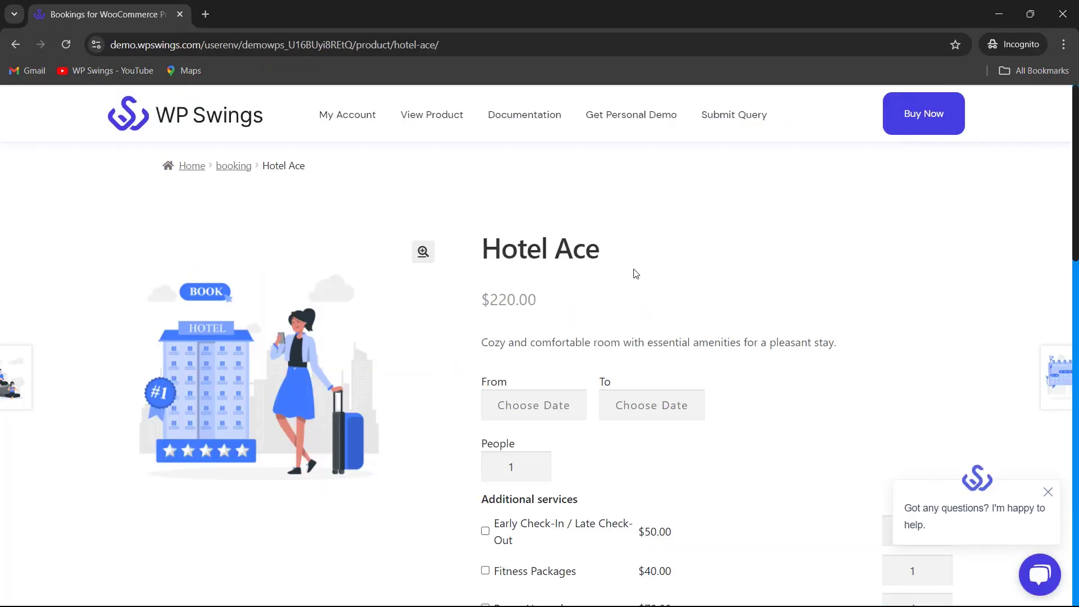
Examine the Hotel Ace booking form on the storefront, including its additional services and cost breakdown
scroll(635, 274, "down", 3)
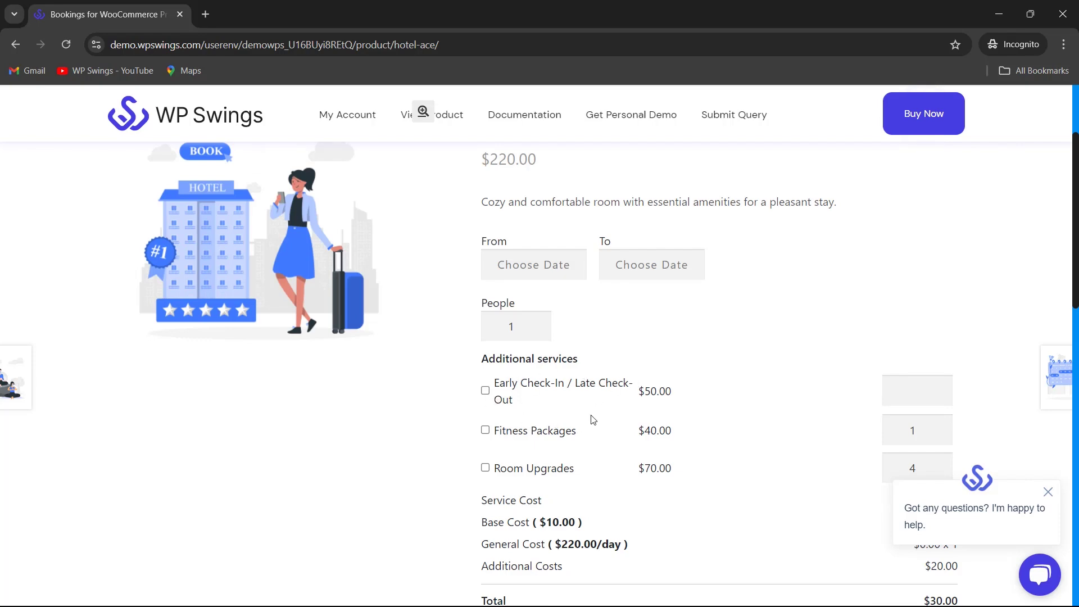
scroll(710, 410, "down", 3)
scroll(582, 316, "up", 4)
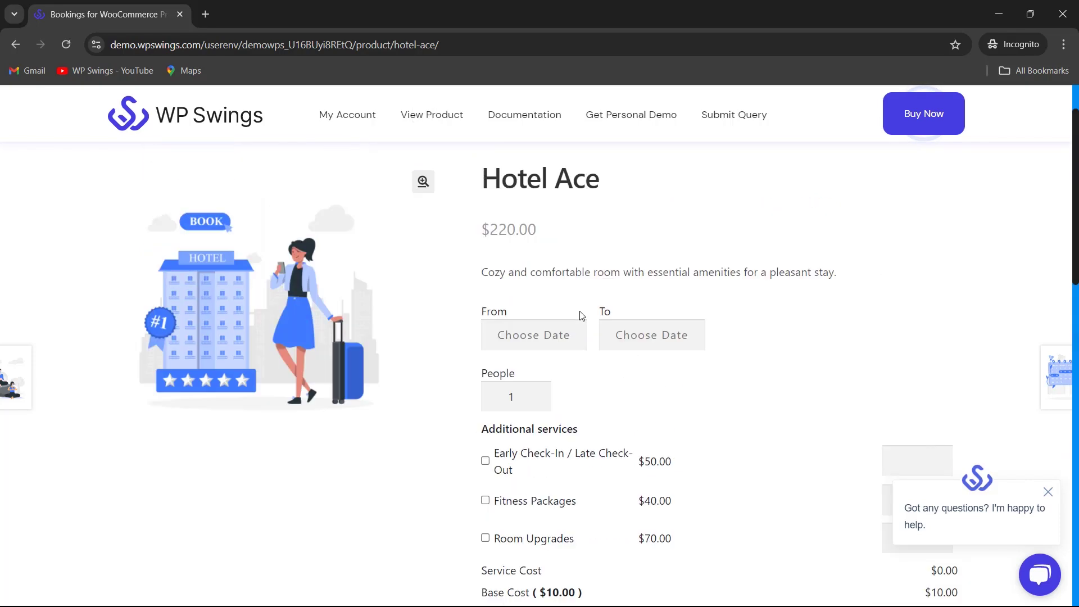
scroll(582, 316, "up", 1)
Choose 02-08-2024 to 03-08-2024 for the Hotel Ace booking and examine the services and the cost breakdown
left_click(530, 405)
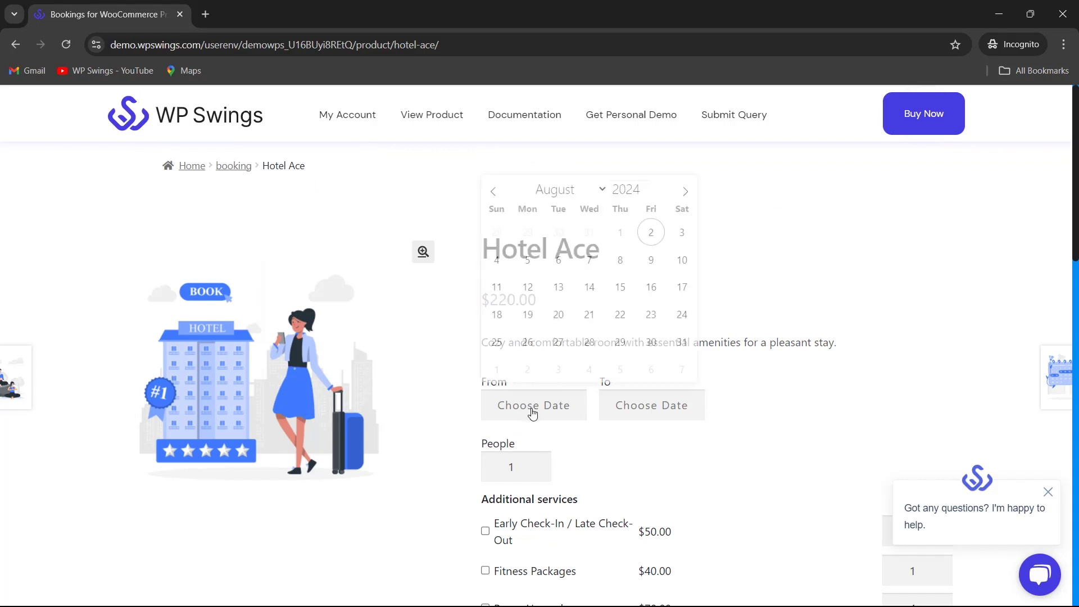
left_click(654, 239)
left_click(621, 405)
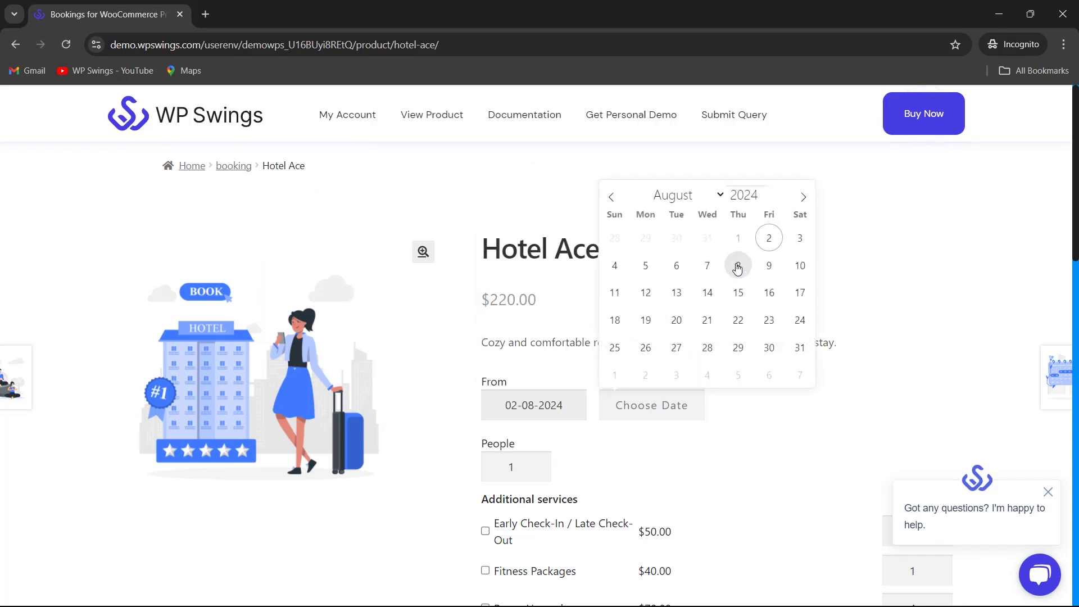
left_click(800, 238)
scroll(618, 270, "down", 3)
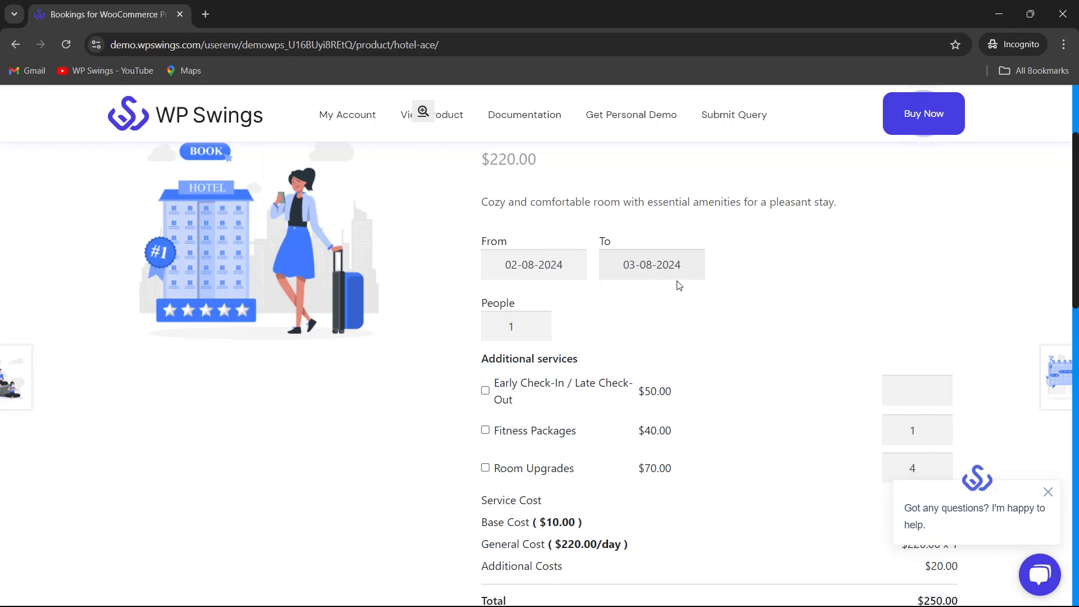
scroll(701, 309, "up", 3)
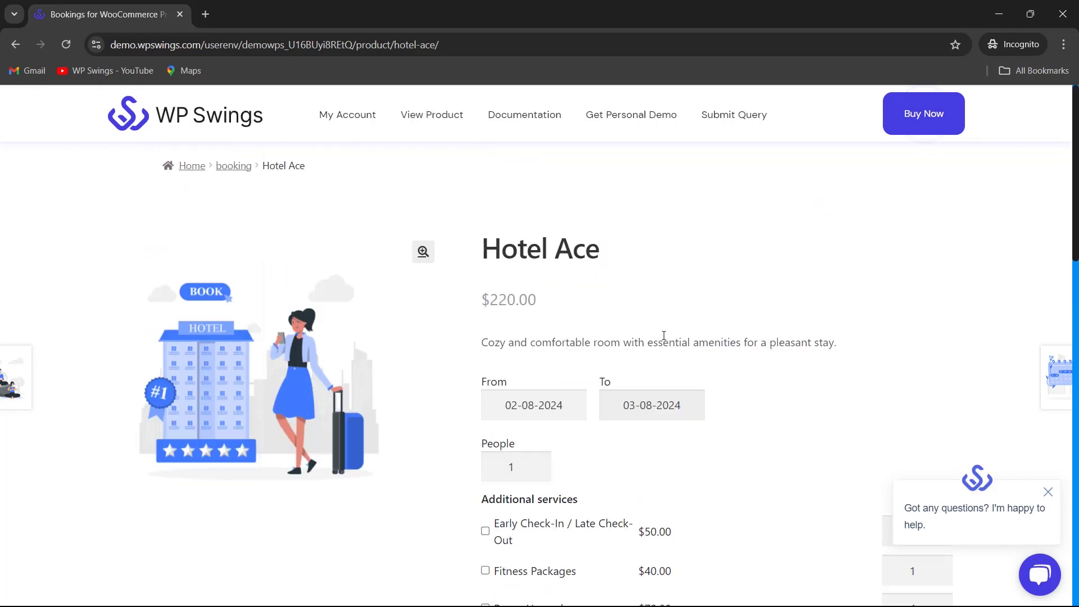
scroll(759, 332, "down", 5)
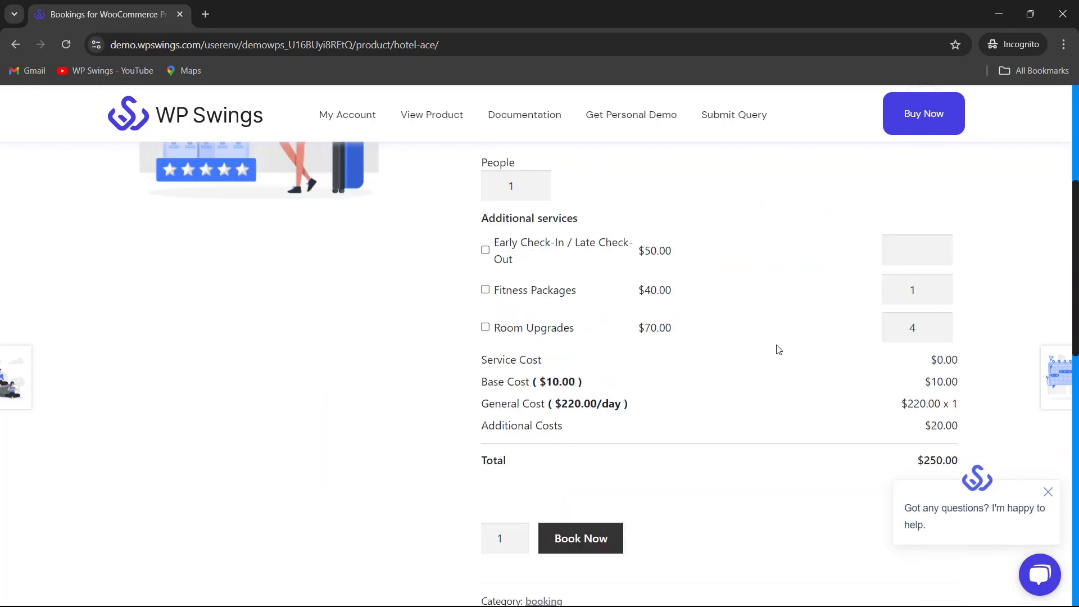
scroll(778, 349, "down", 1)
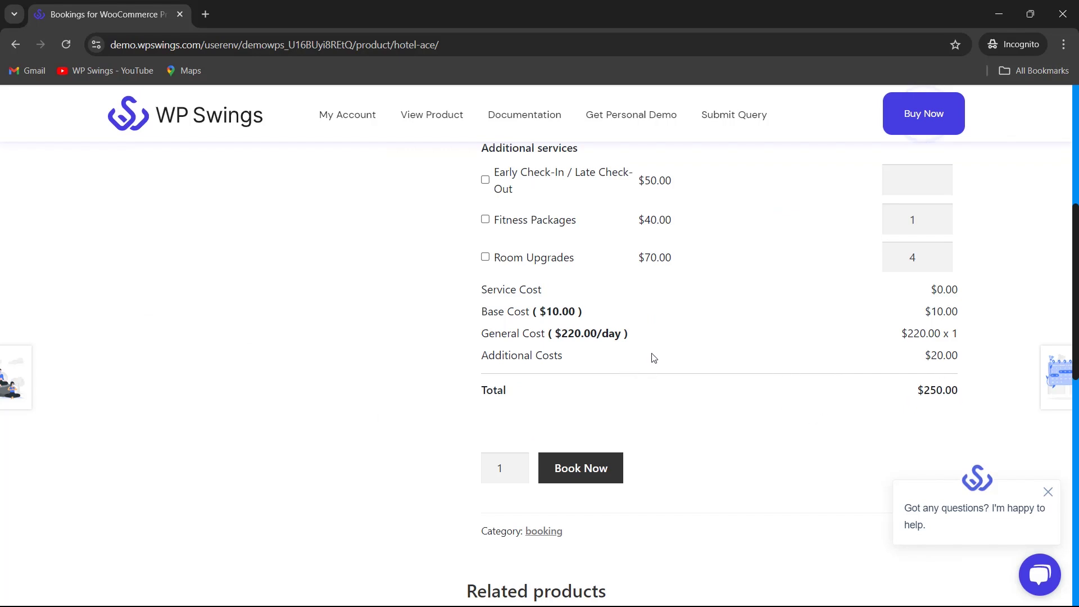
Check Booking Form Settings, return to the Hotel Ace page, and test its booking form with dates 02-08-2024 to 03-08-2024
key("alt+Tab")
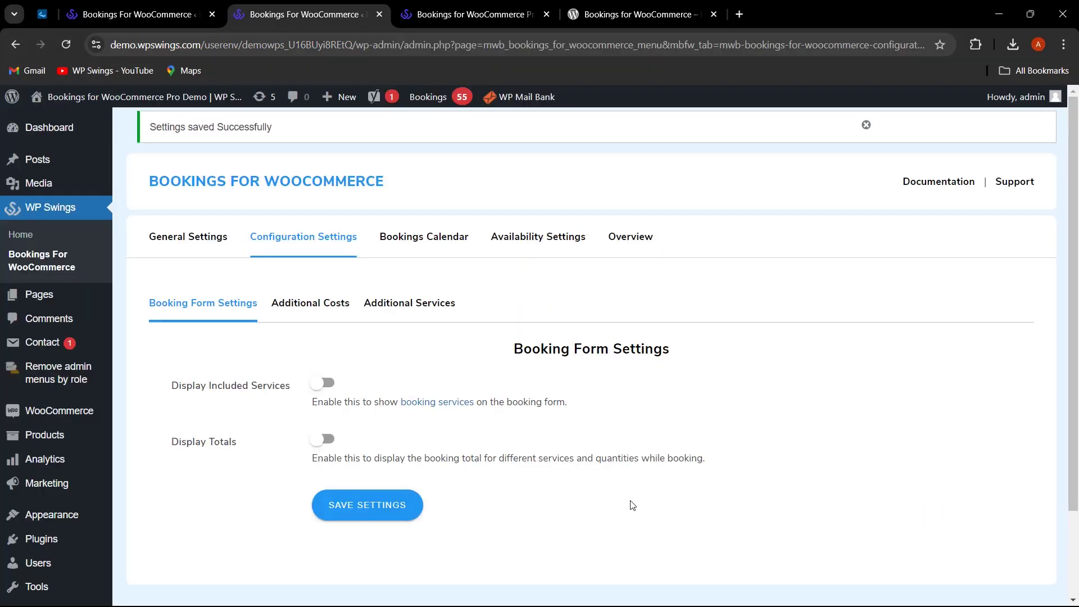
key("alt+Tab")
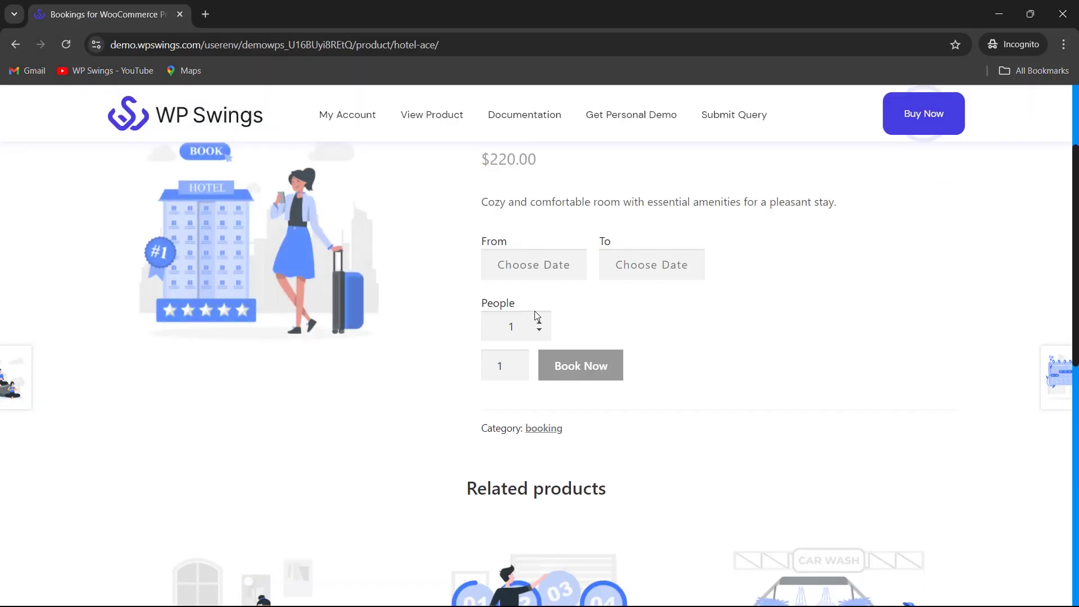
scroll(534, 337, "up", 3)
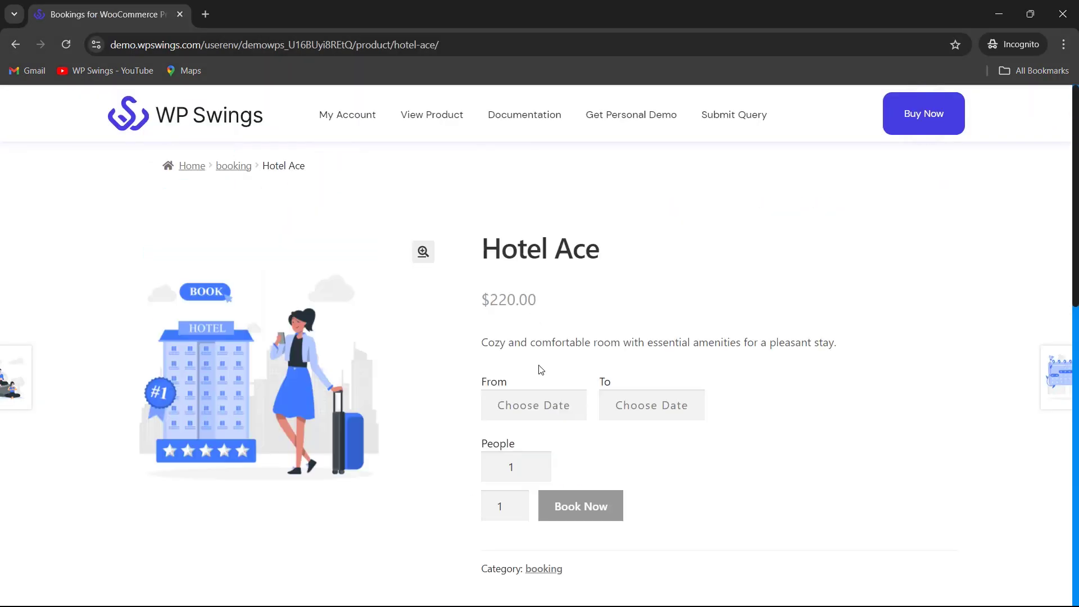
left_click(538, 406)
left_click(648, 236)
left_click(650, 411)
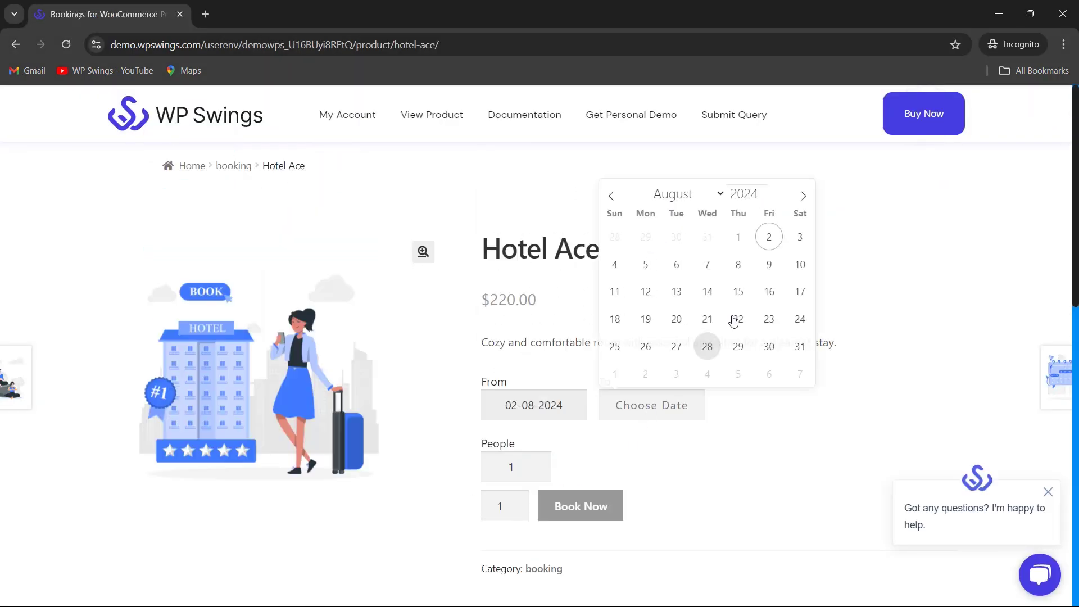
left_click(802, 236)
scroll(847, 327, "down", 3)
scroll(848, 326, "down", 1)
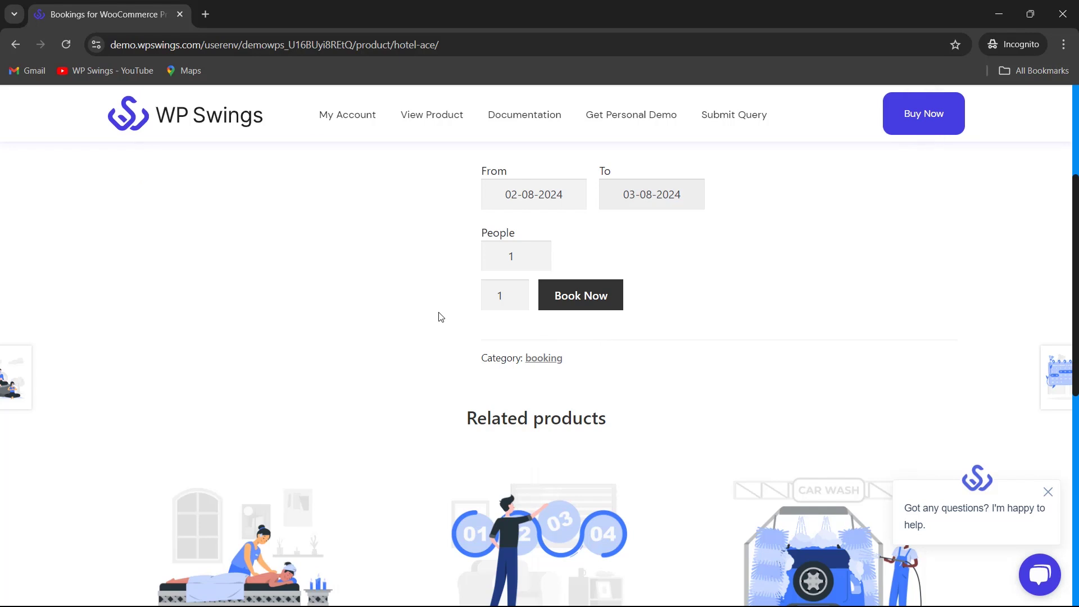
scroll(566, 335, "up", 3)
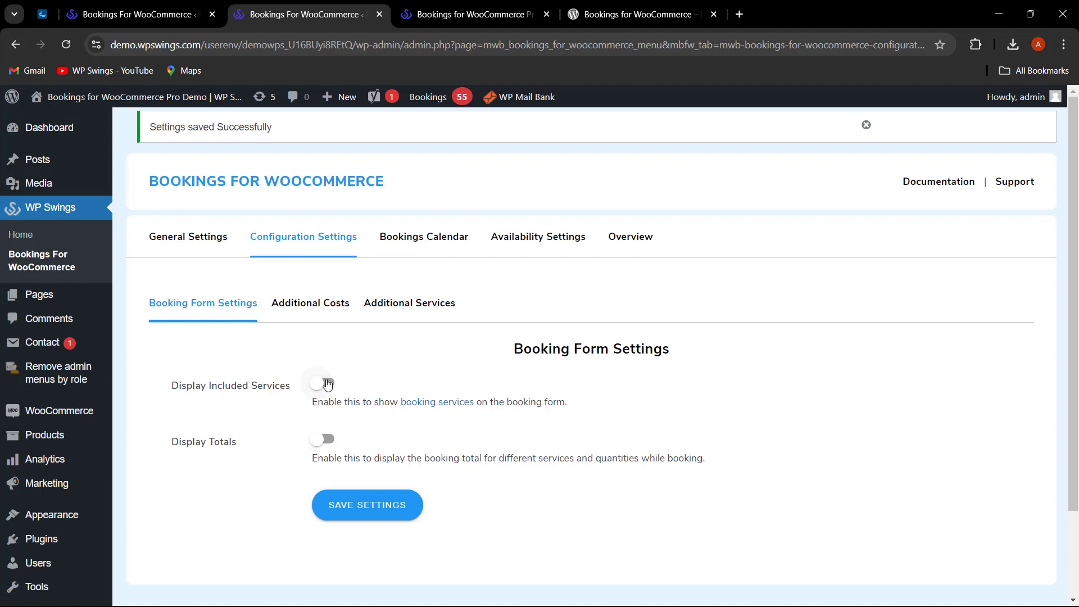
Turn on Display Included Services and Display Totals in Booking Form Settings
left_click(327, 383)
left_click(324, 439)
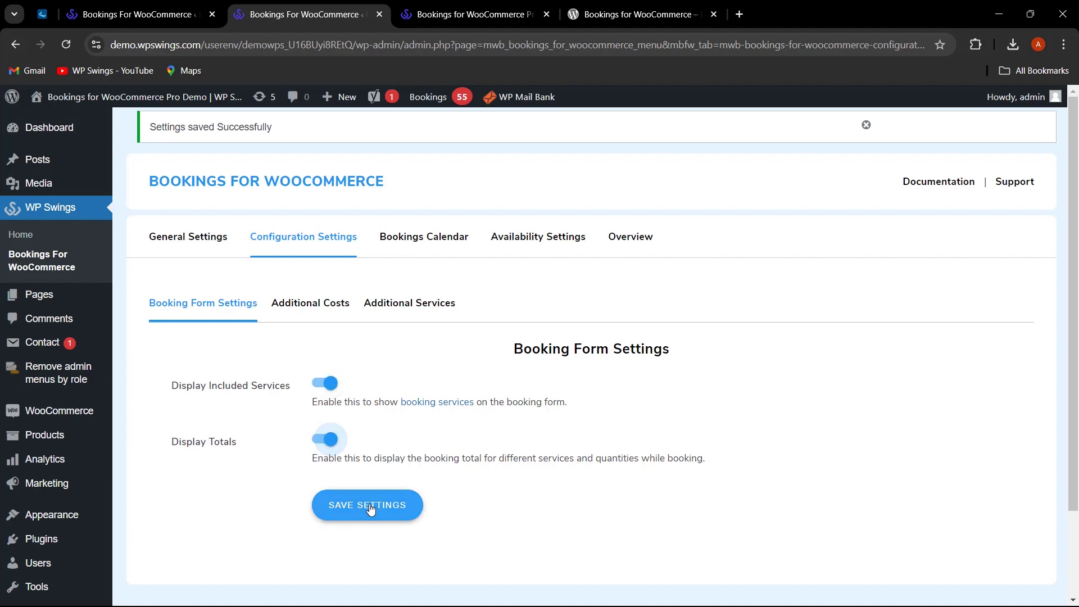
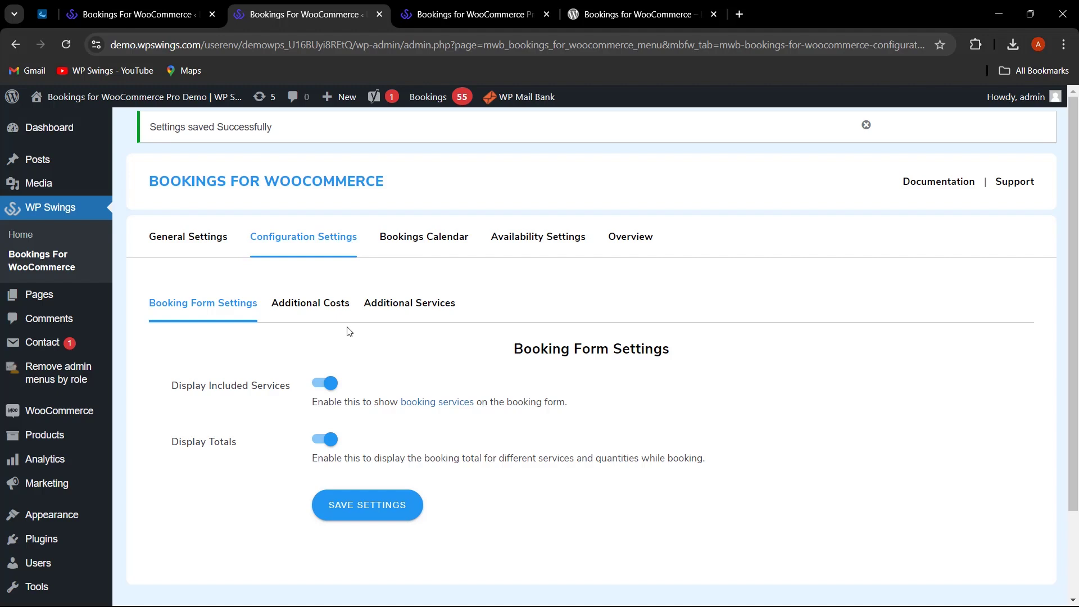
In the Additional Costs settings, name a new booking cost "General Tax" and set its booking cost to 5
left_click(321, 312)
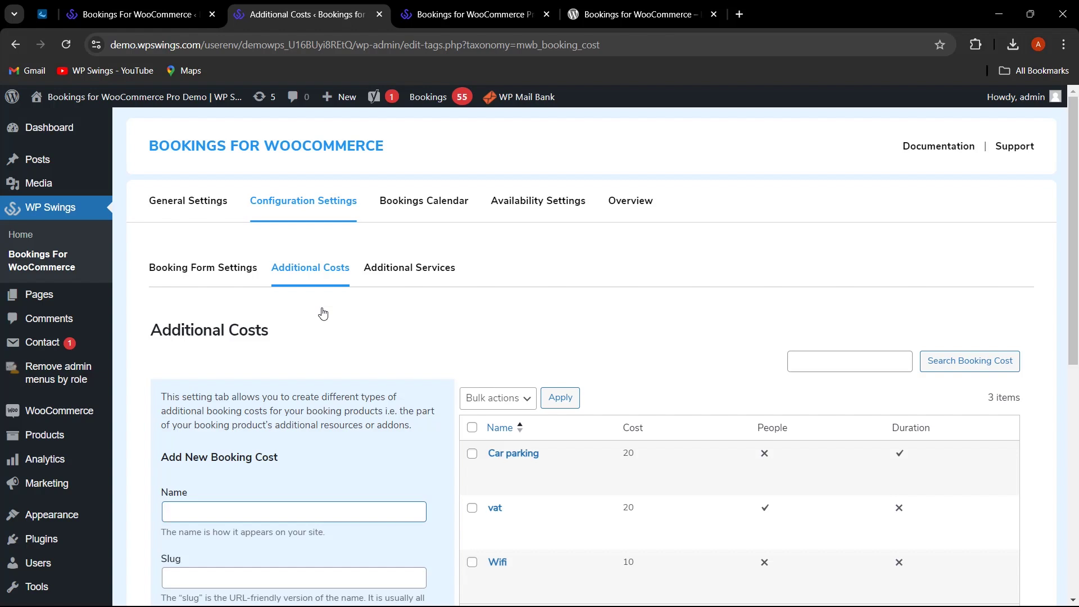
scroll(521, 436, "down", 1)
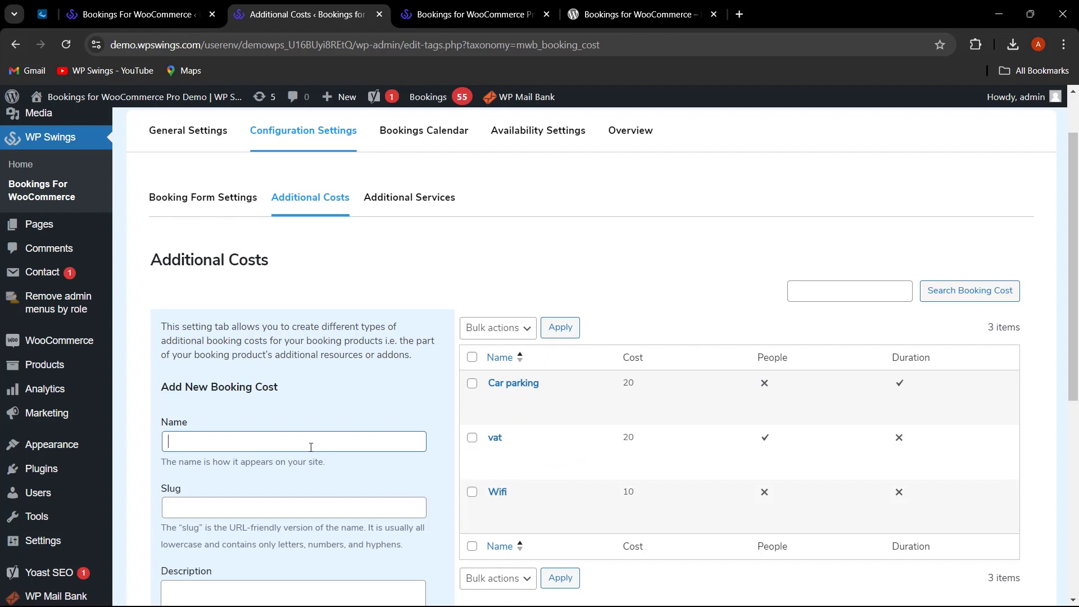
type("General Tax")
scroll(311, 447, "down", 6)
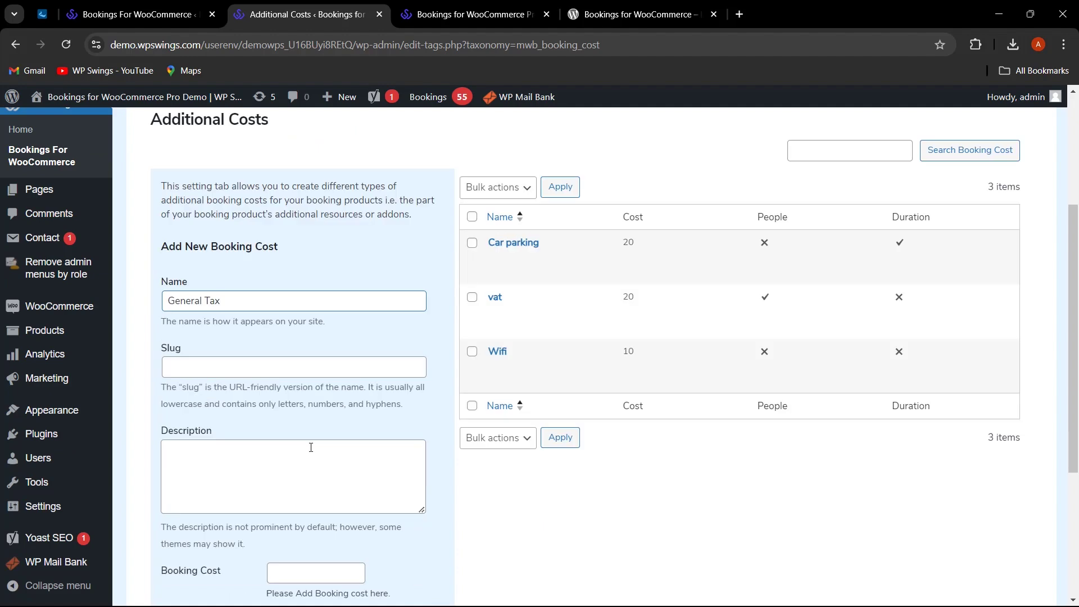
left_click(313, 369)
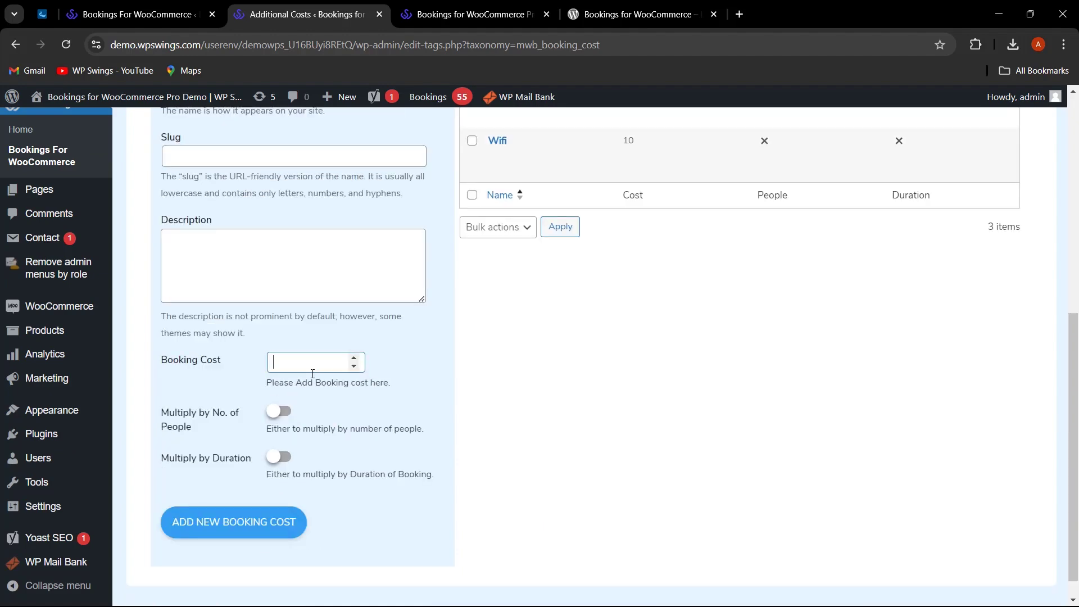
type("5")
Enable Multiply by No. of People for General Tax and add it as a new booking cost
scroll(231, 407, "up", 4)
scroll(216, 321, "down", 4)
left_click(285, 414)
scroll(559, 453, "up", 2)
scroll(559, 453, "down", 3)
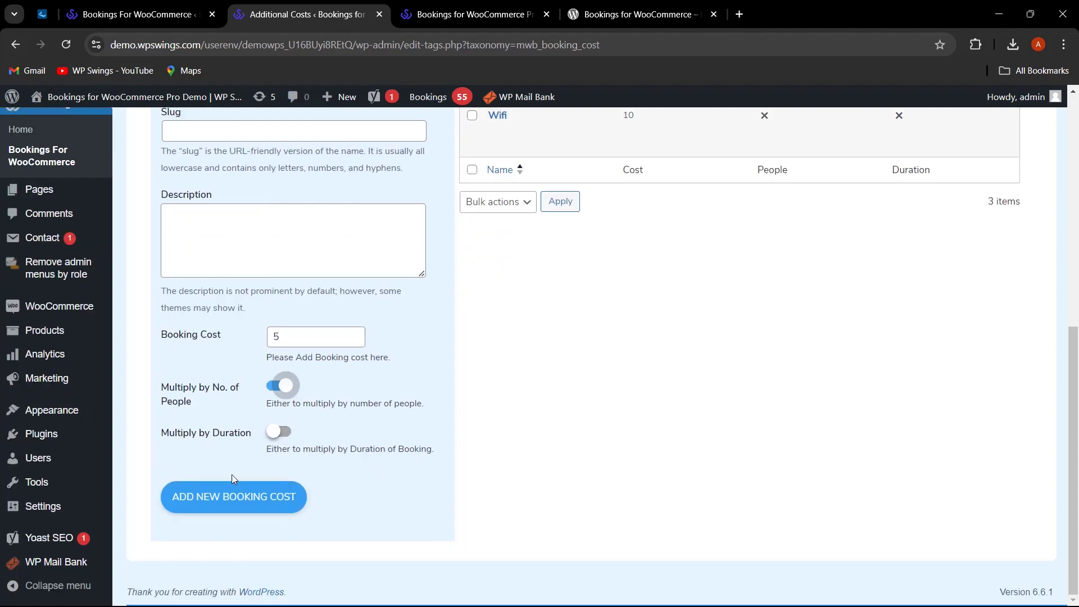
left_click(229, 503)
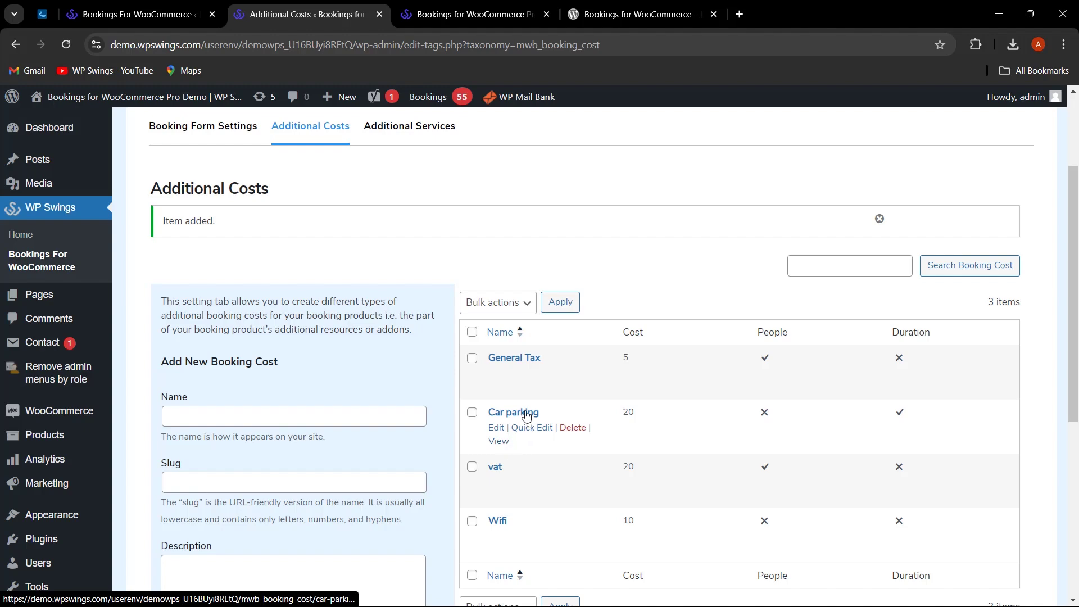
Open the Additional Services settings and look through the service list and the new booking service form
scroll(414, 344, "up", 3)
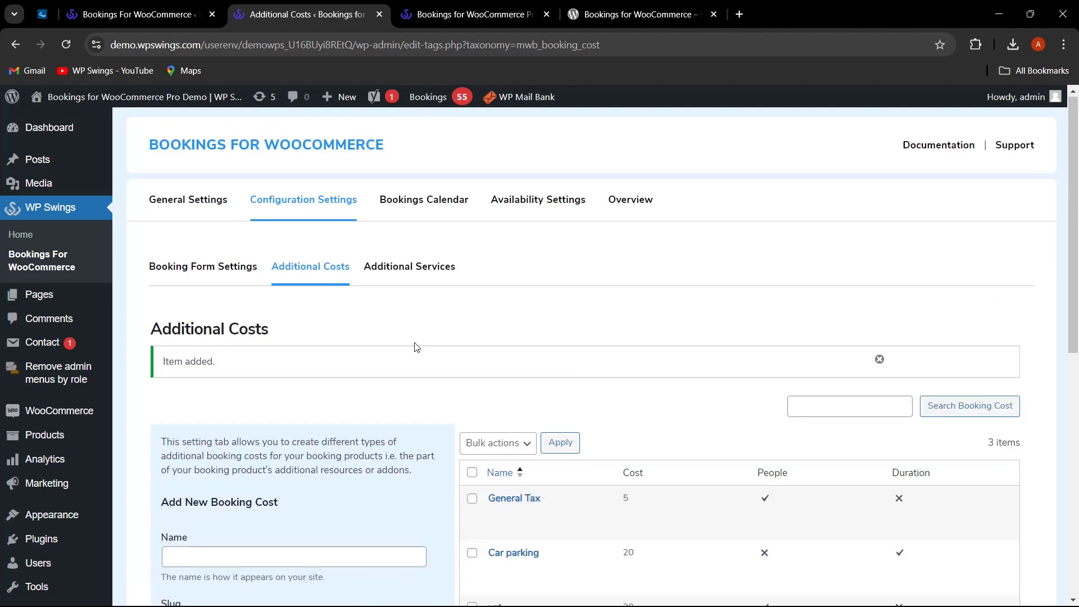
left_click(420, 269)
scroll(537, 384, "down", 3)
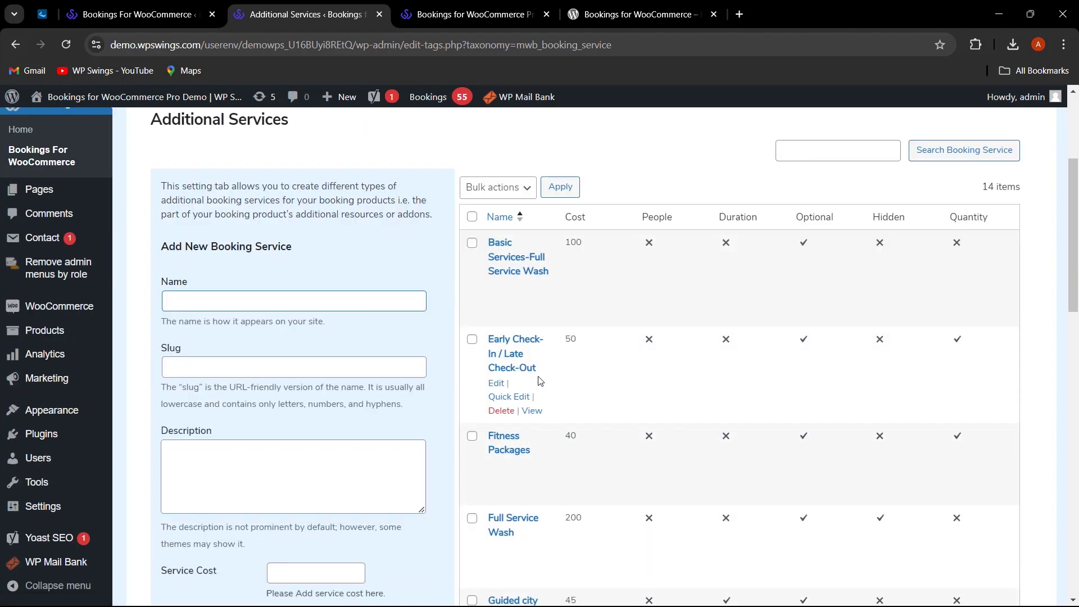
scroll(566, 412, "down", 8)
scroll(555, 431, "up", 8)
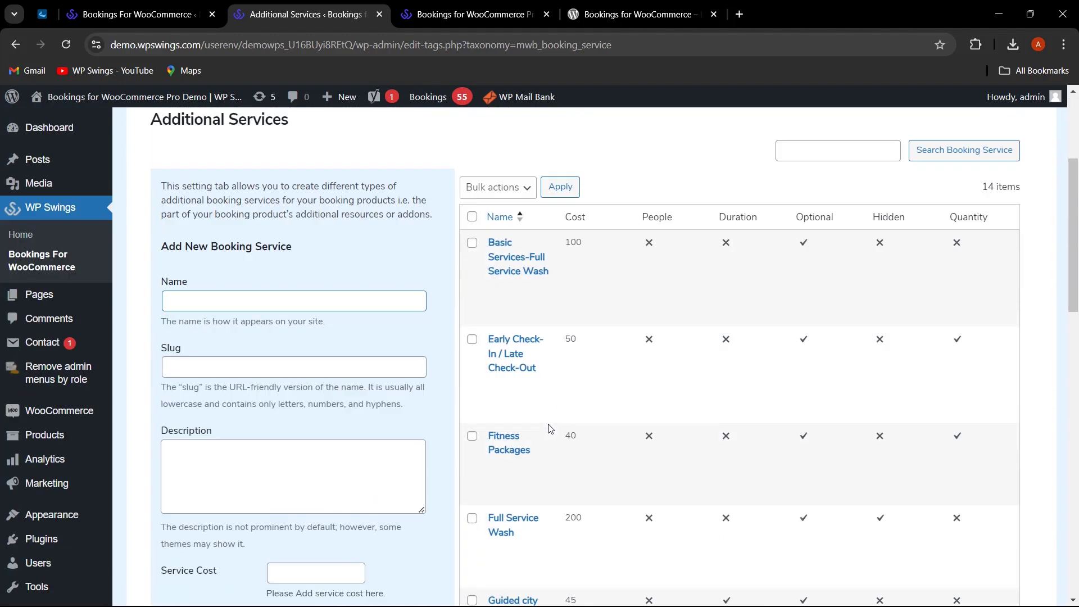
scroll(550, 428, "up", 3)
scroll(475, 433, "down", 1)
Name the new booking service "PS5" and set its service cost to 80
left_click(254, 440)
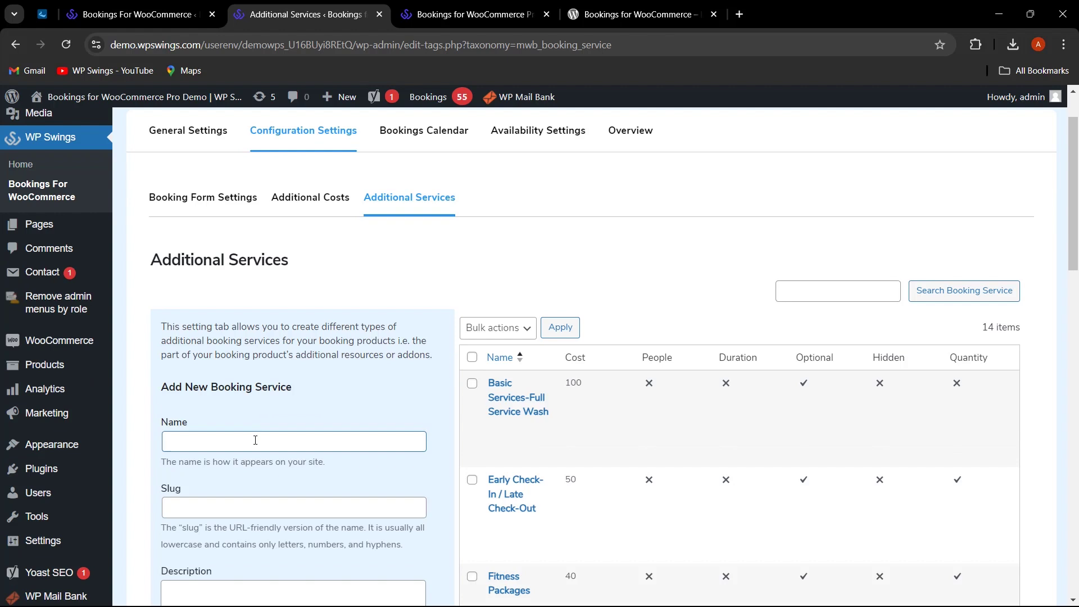
type("PS5")
left_click(358, 404)
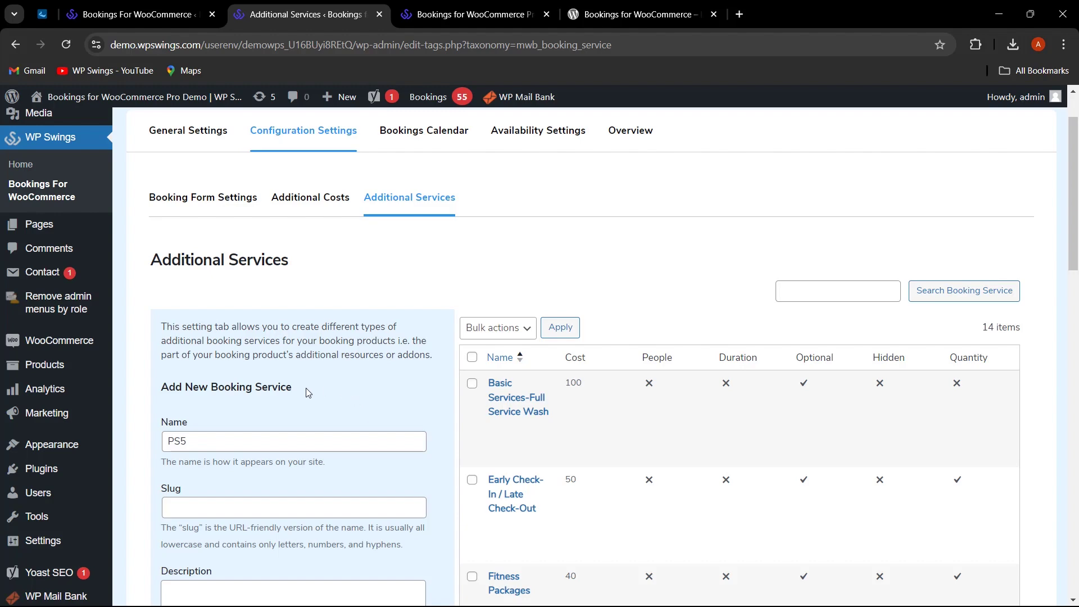
left_click_drag(306, 388, 207, 388)
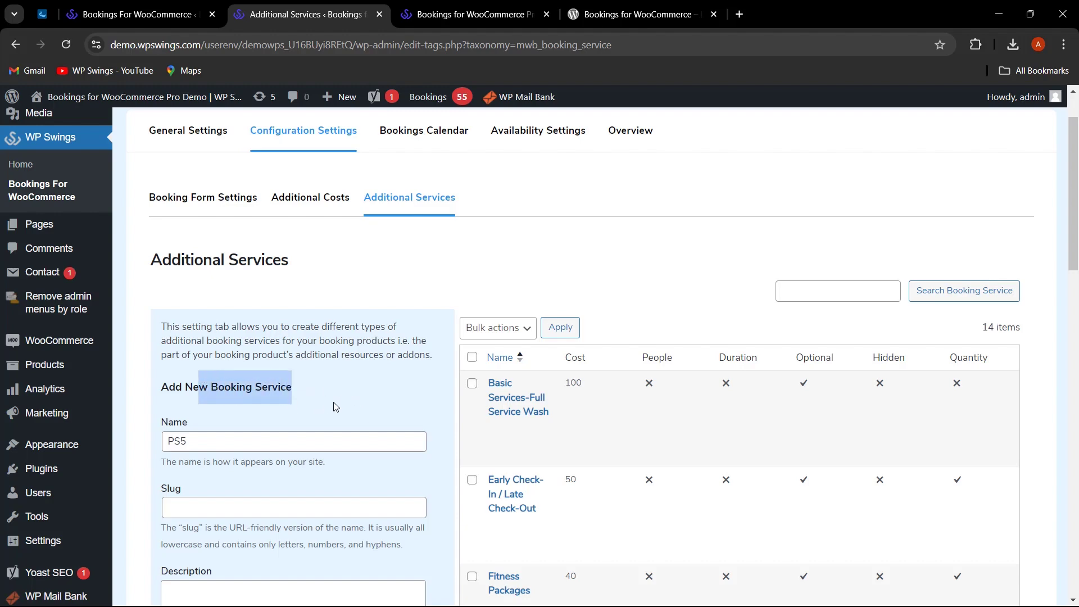
scroll(337, 414, "down", 6)
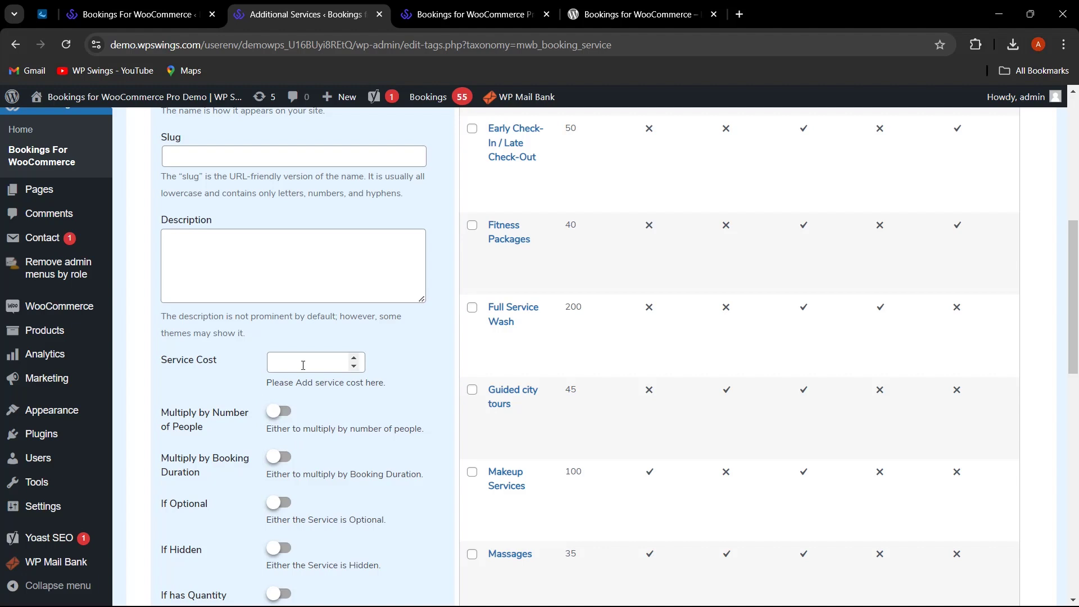
left_click(305, 362)
type("80")
scroll(230, 430, "down", 1)
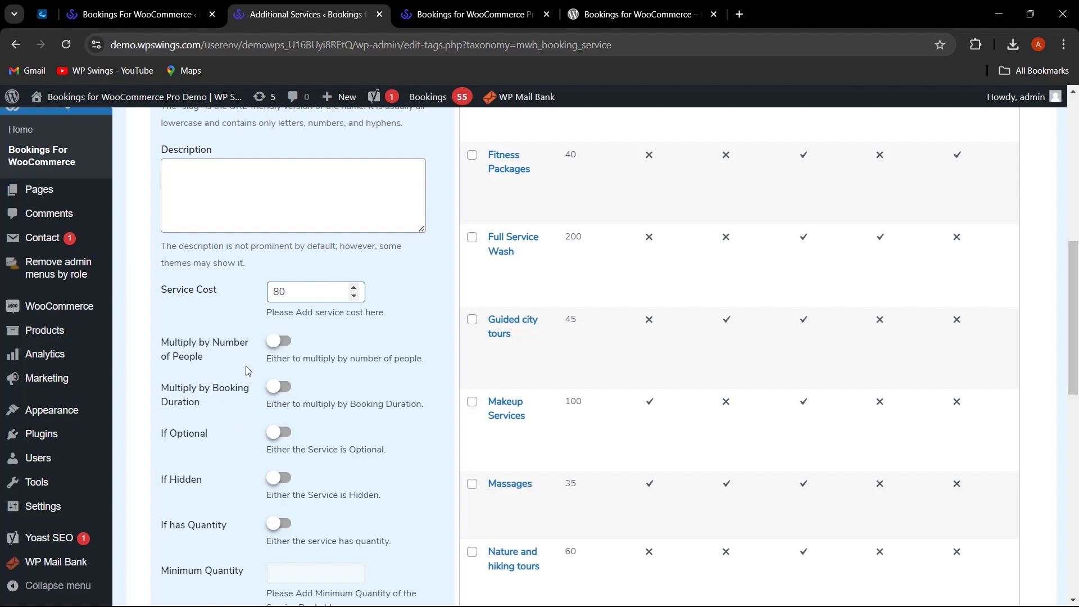
Enable Multiply by Number of People for the PS5 service and add it as a new booking service
left_click(283, 341)
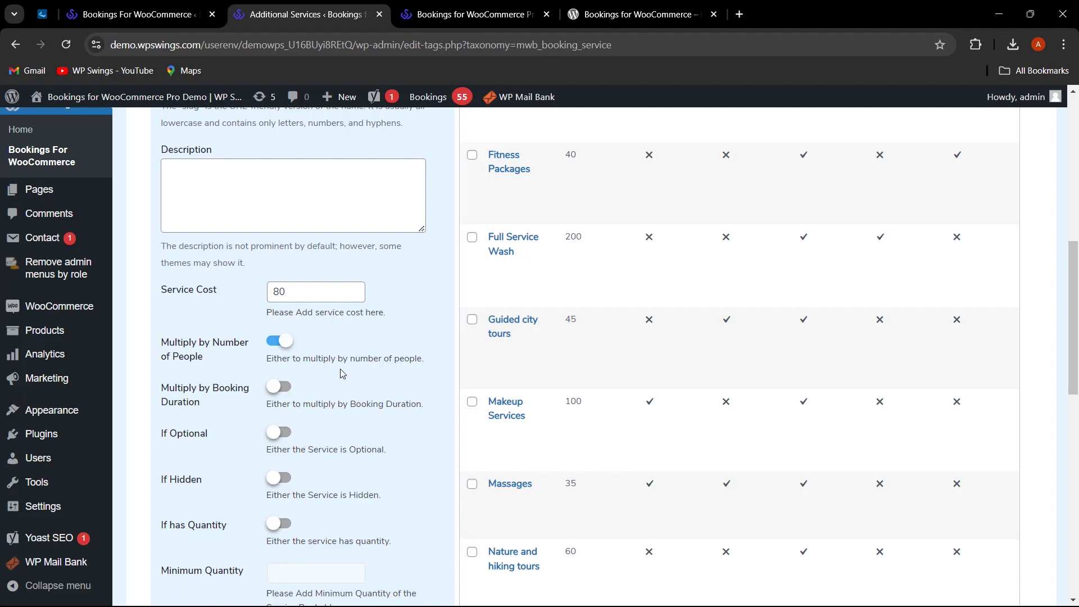
scroll(241, 433, "down", 1)
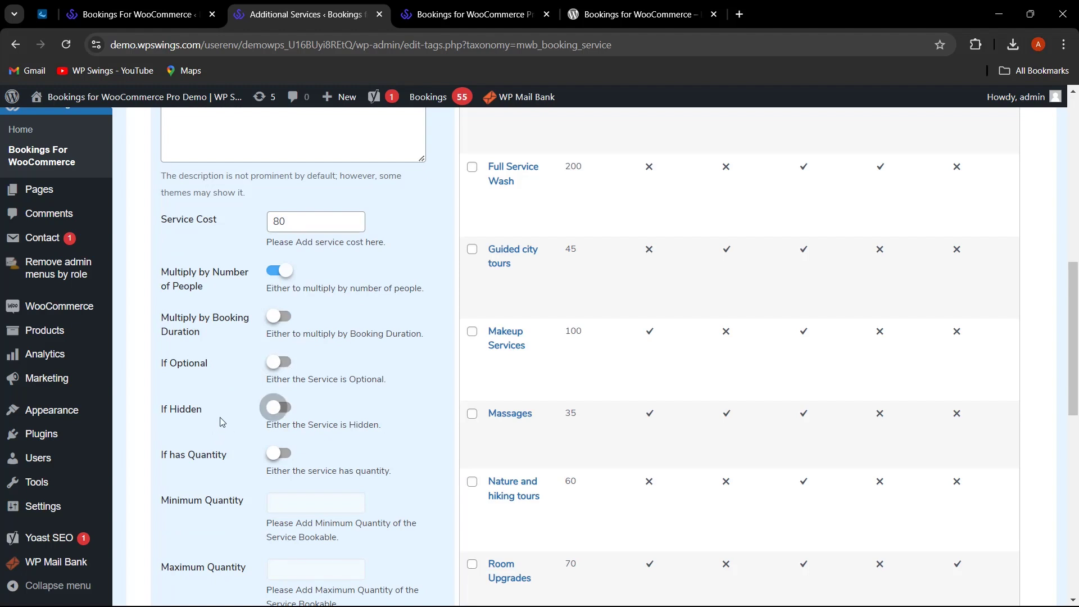
scroll(288, 413, "down", 1)
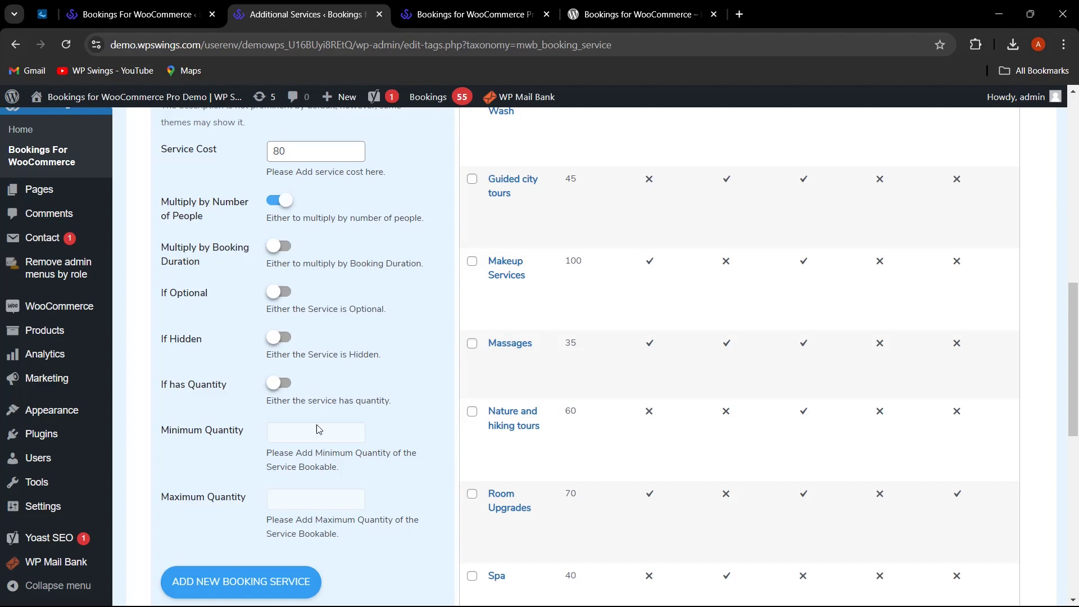
scroll(331, 457, "up", 2)
scroll(334, 456, "up", 5)
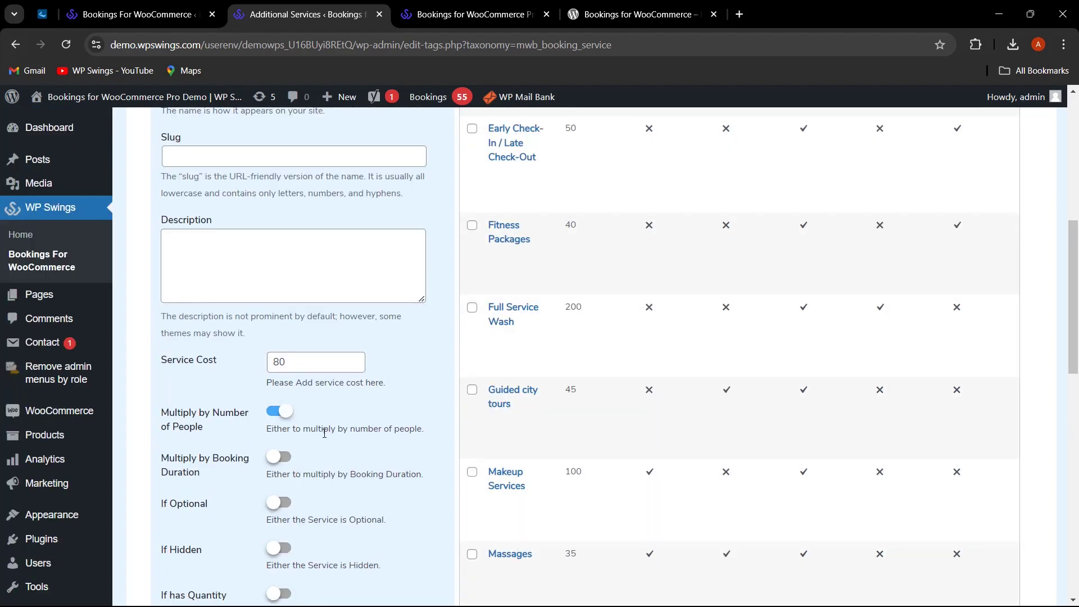
scroll(299, 424, "down", 6)
scroll(336, 416, "down", 4)
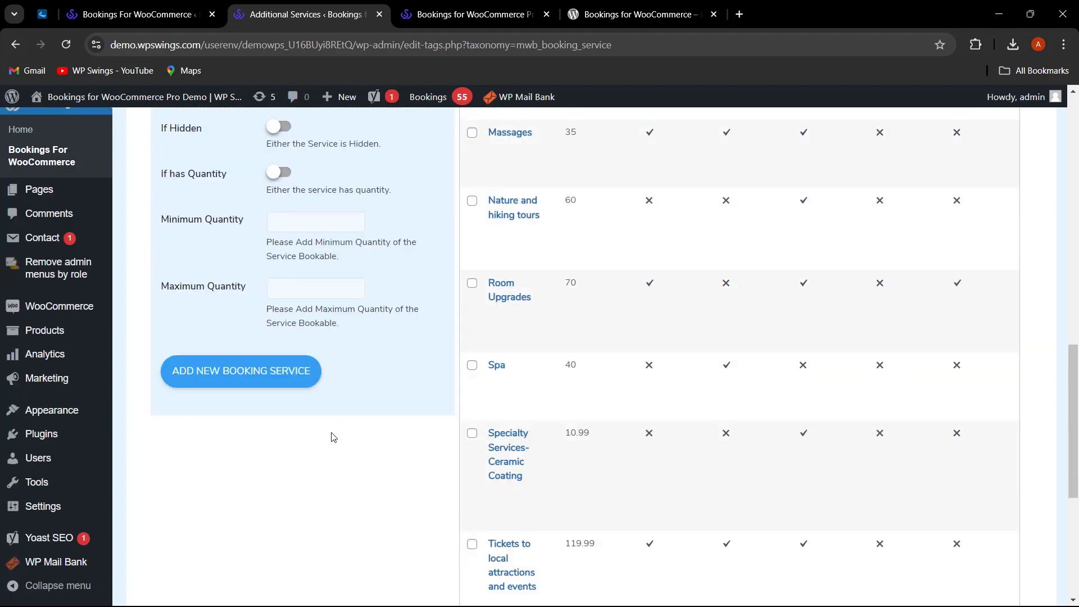
left_click(256, 378)
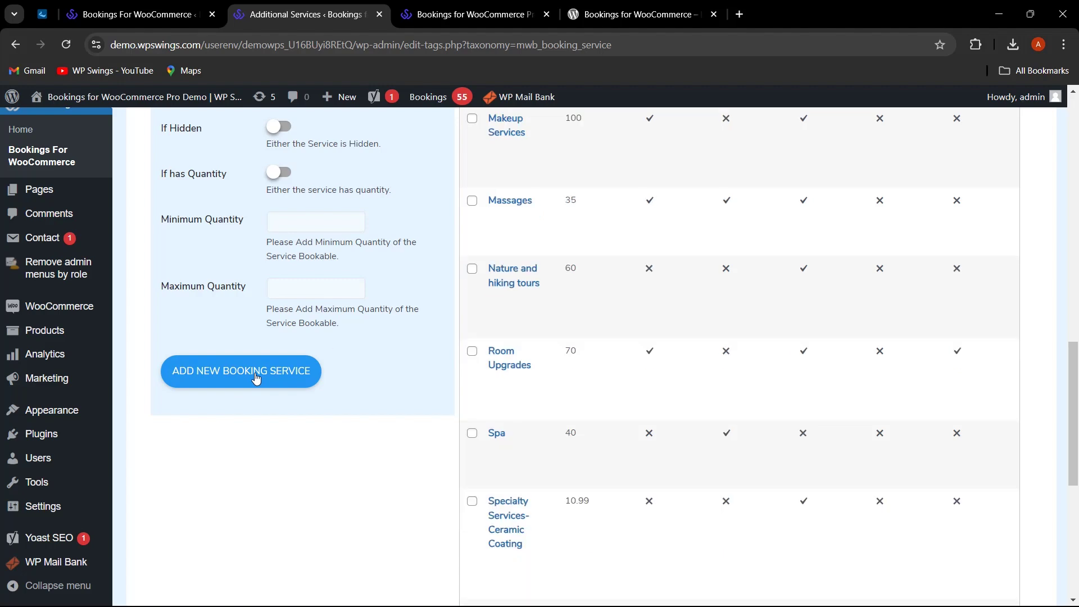
Check the booking service list for the newly added PS5 entry and its settings
scroll(369, 402, "up", 2)
scroll(393, 405, "down", 3)
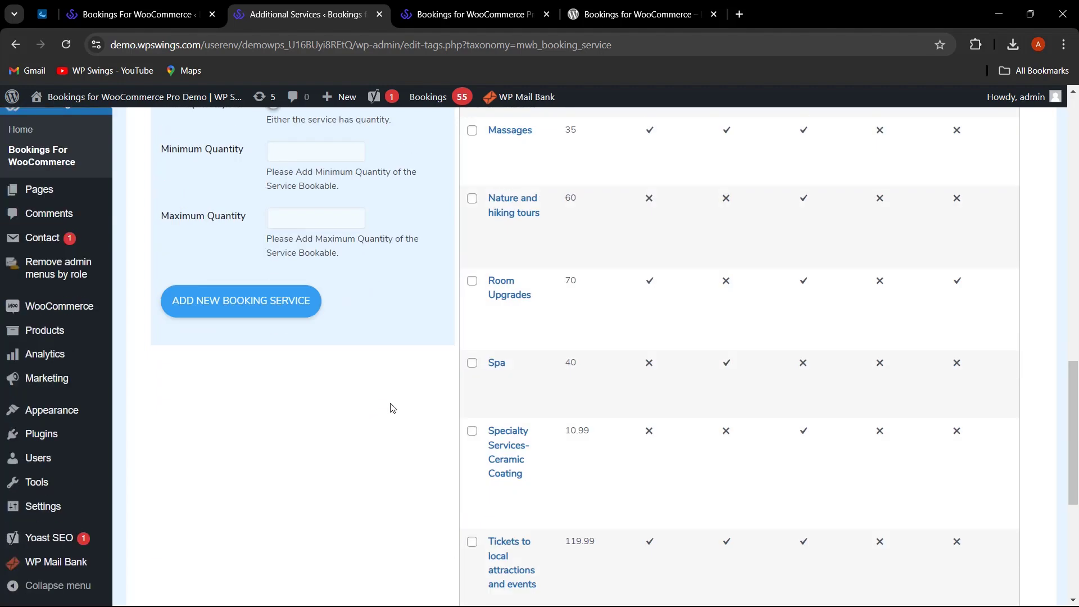
scroll(457, 421, "down", 5)
scroll(534, 427, "up", 10)
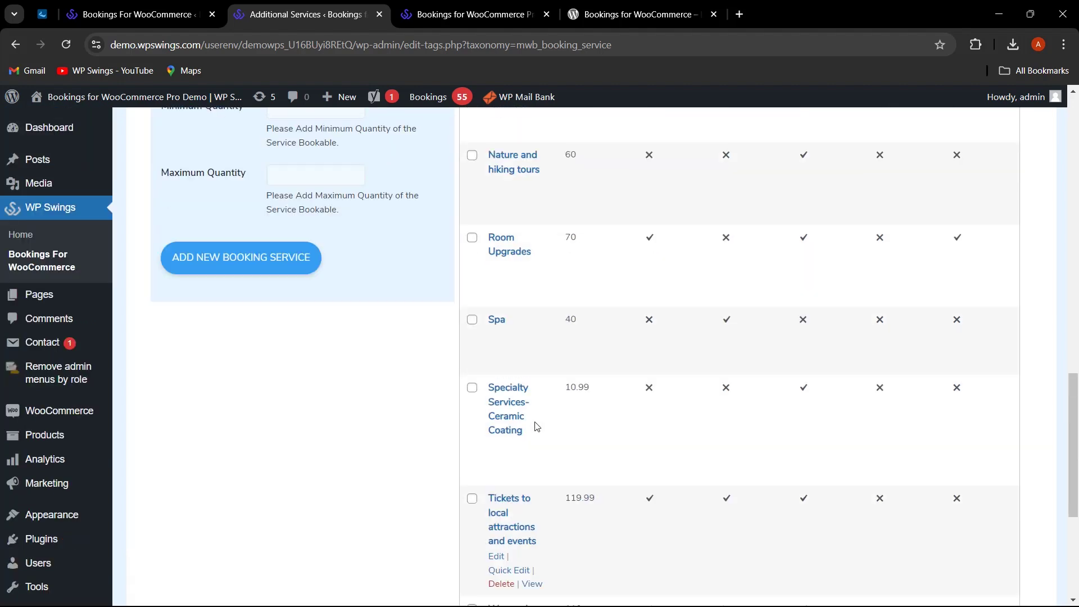
scroll(534, 426, "up", 5)
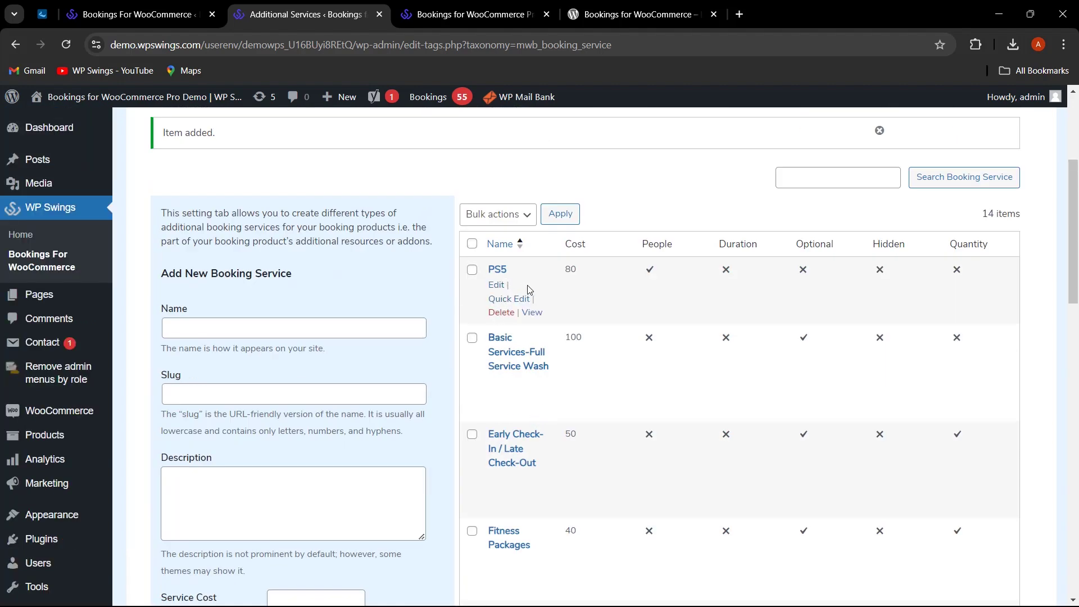
scroll(528, 290, "up", 3)
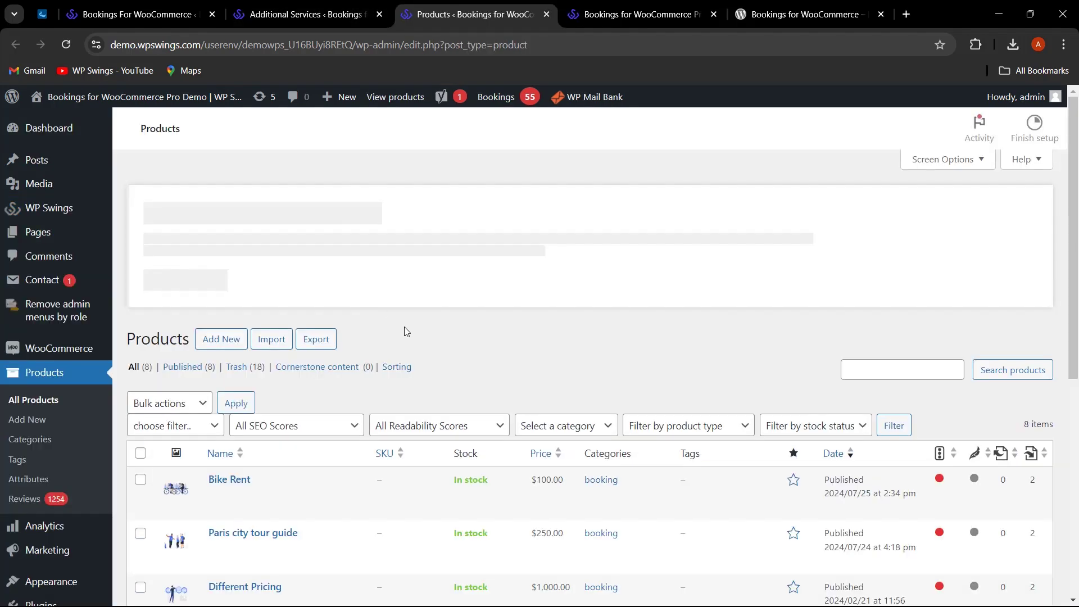
In the product list, dismiss the WooCommerce update notice and open the Hotel Ace product for editing
scroll(404, 327, "down", 3)
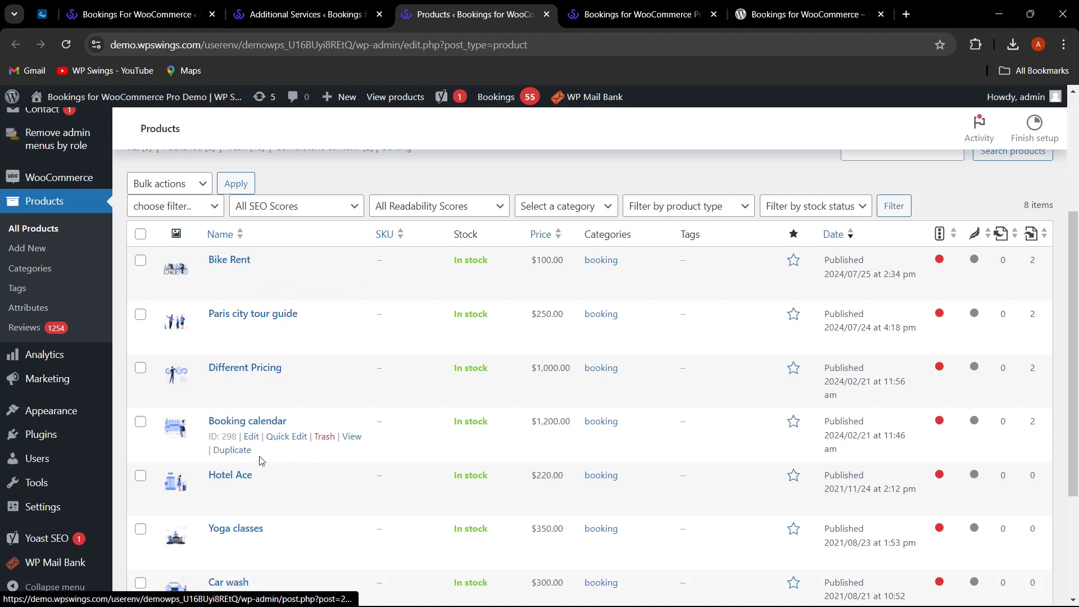
scroll(261, 460, "down", 1)
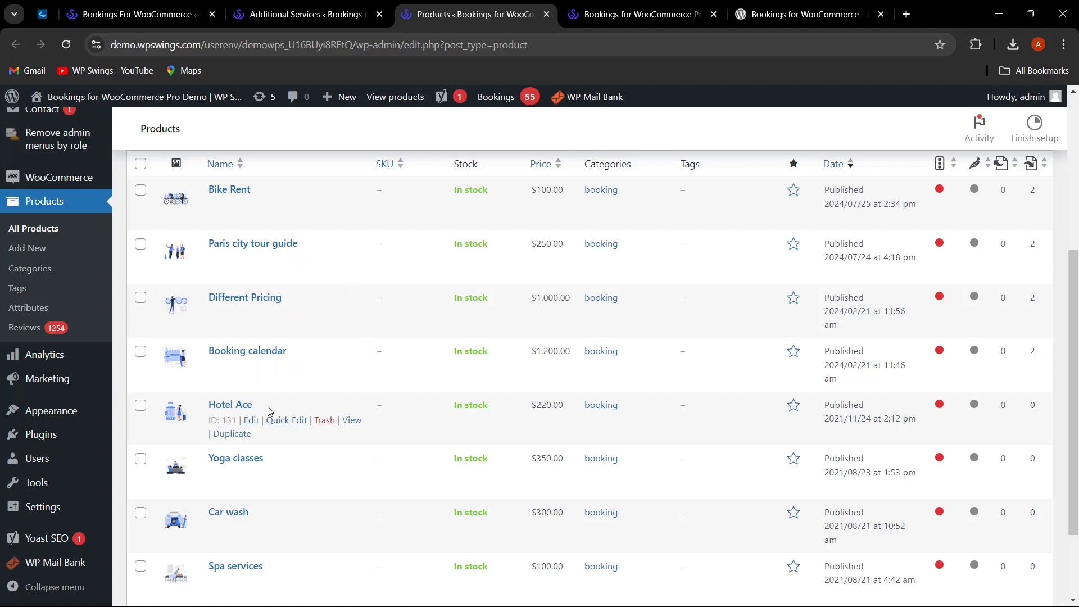
scroll(269, 411, "up", 5)
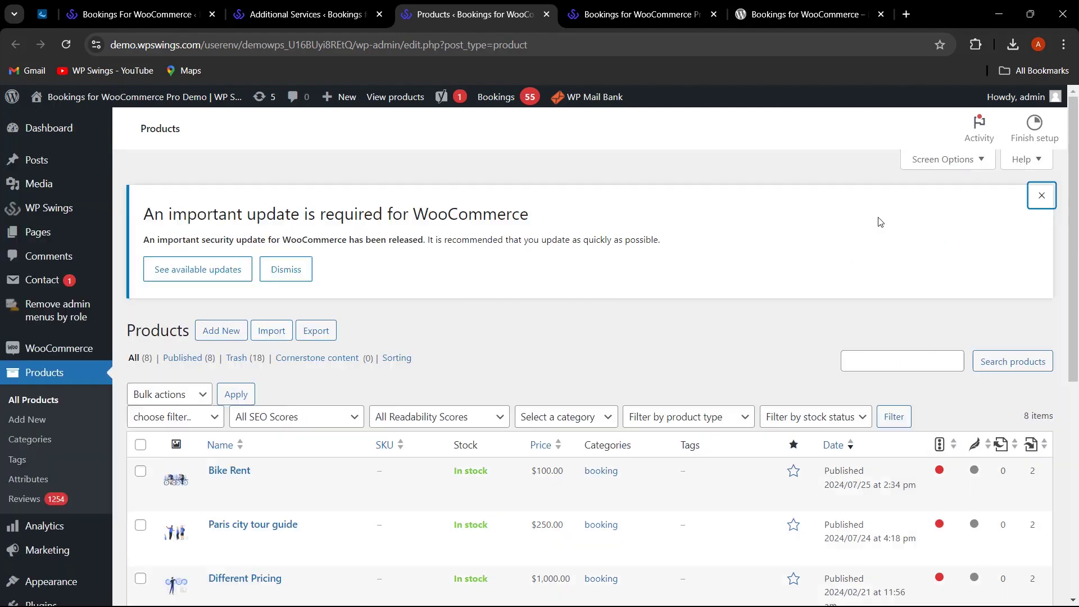
left_click(1041, 193)
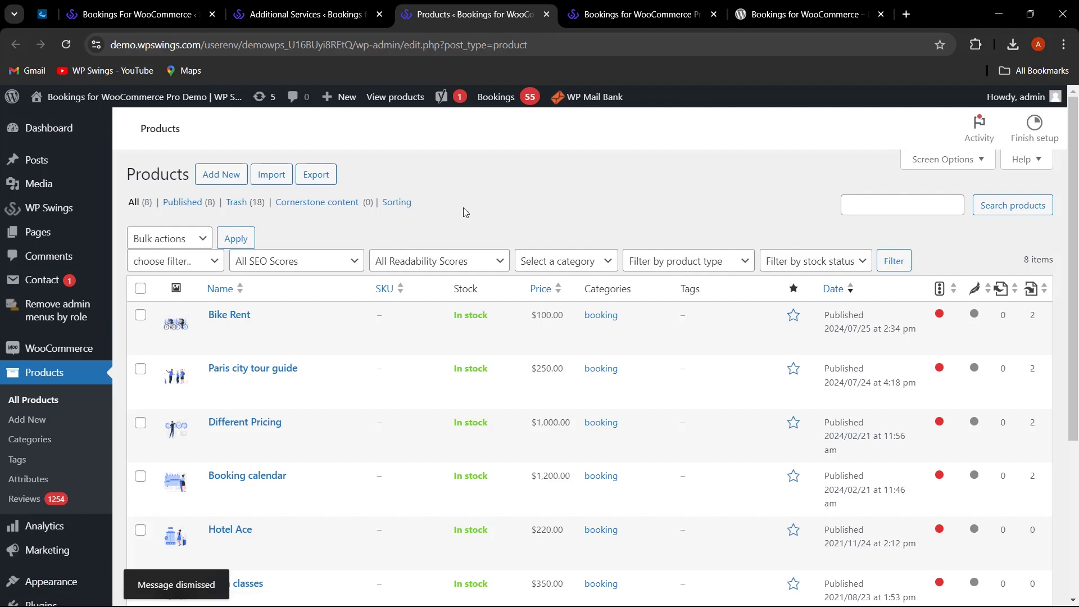
scroll(465, 212, "down", 1)
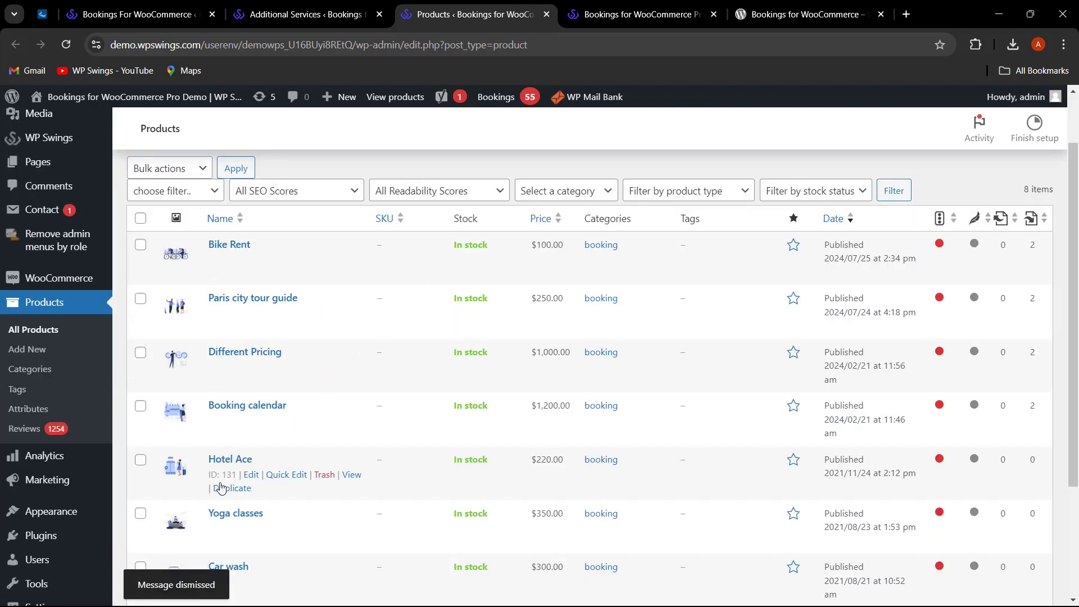
left_click(253, 475)
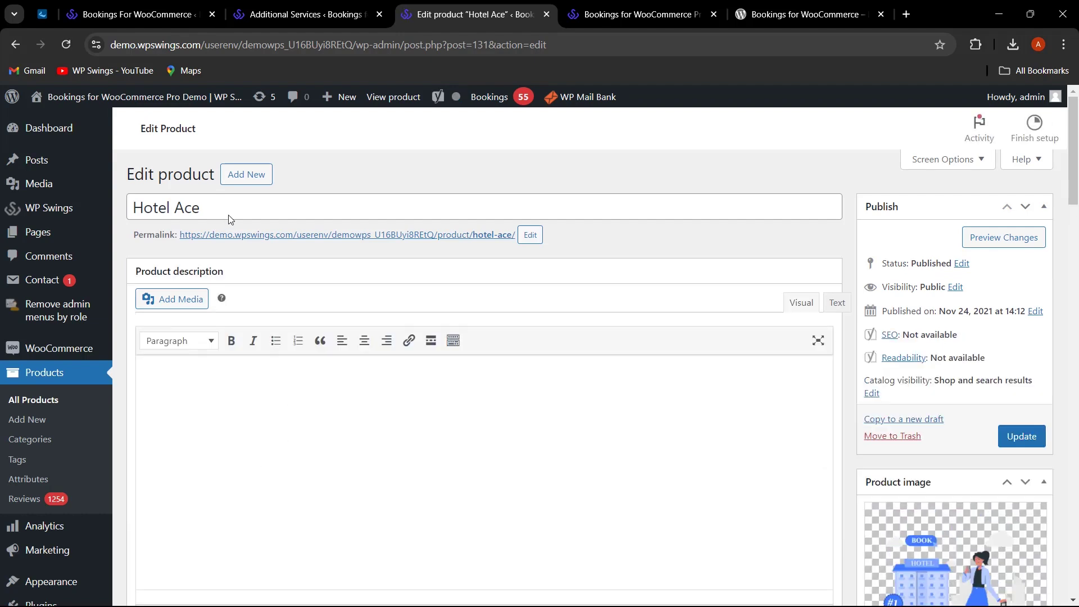
Choose Booking product as the product type in the product data of Hotel Ace
left_click_drag(228, 215, 115, 217)
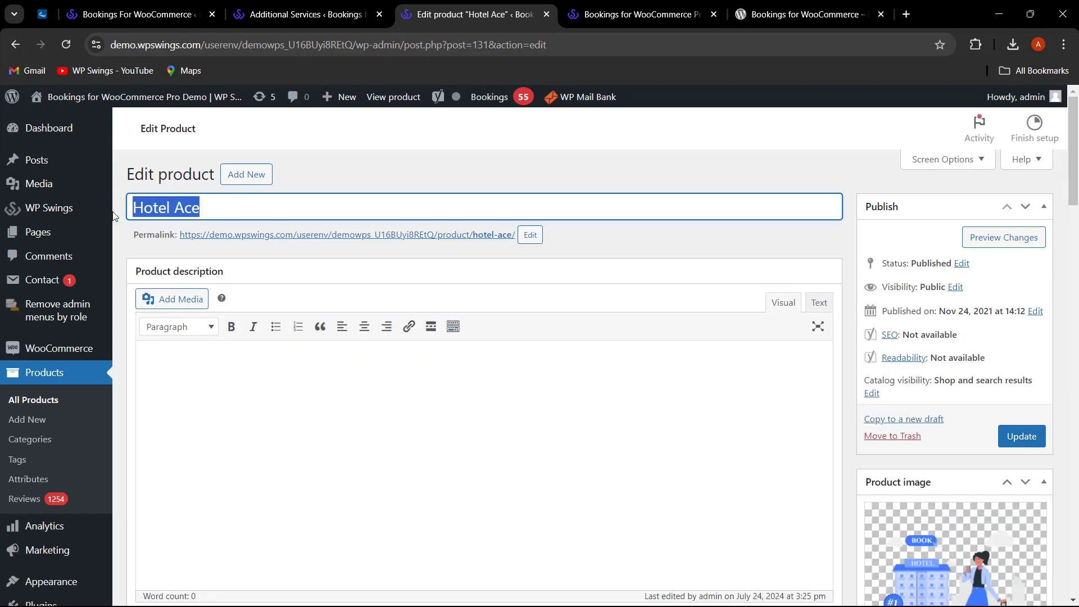
scroll(533, 247, "down", 1)
scroll(533, 248, "down", 18)
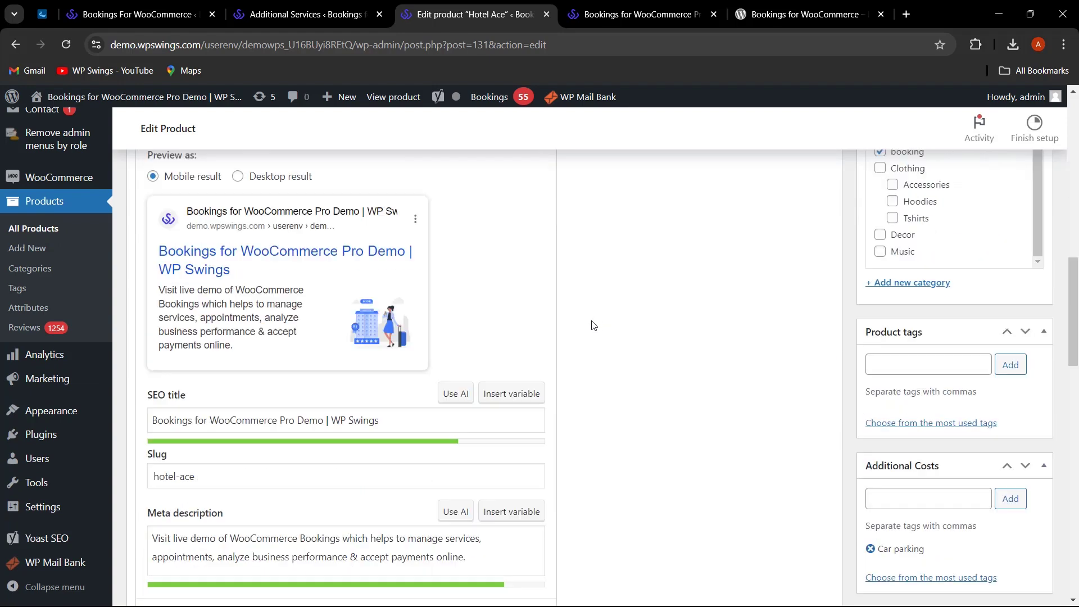
scroll(607, 347, "down", 1)
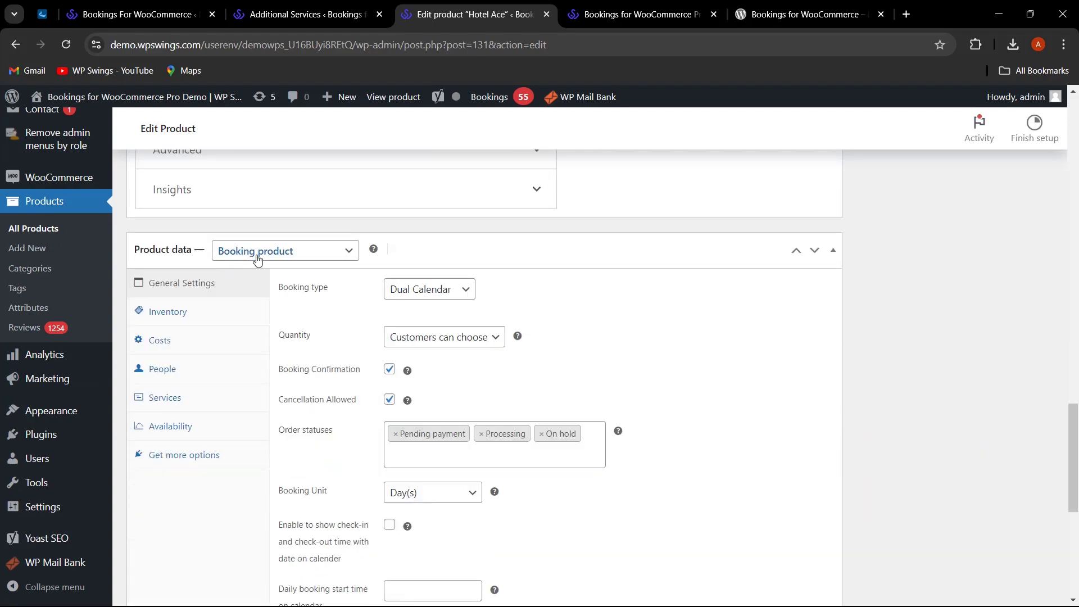
left_click(226, 254)
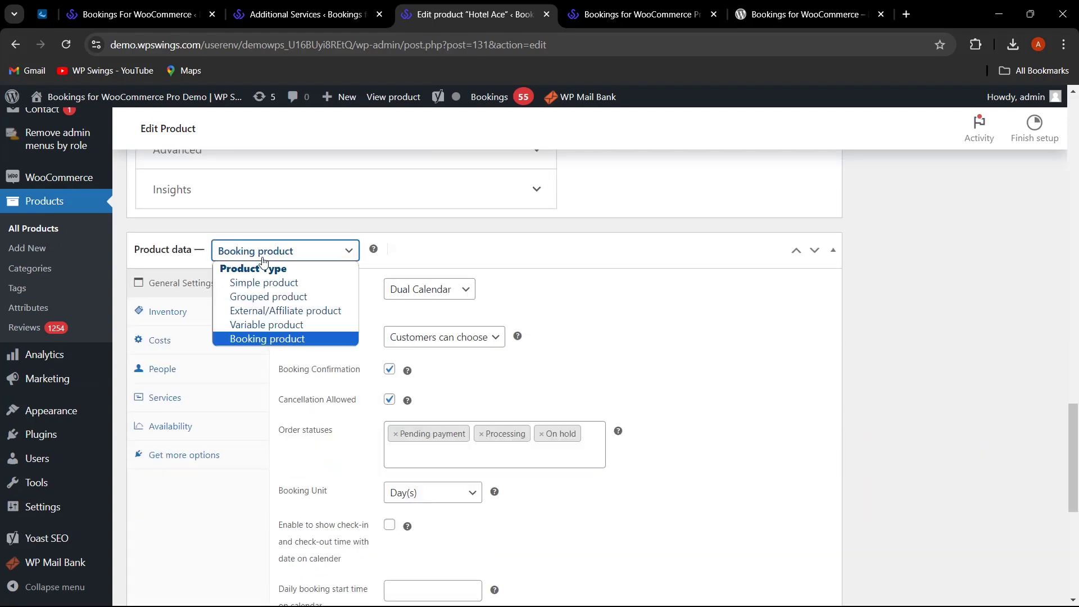
left_click(306, 338)
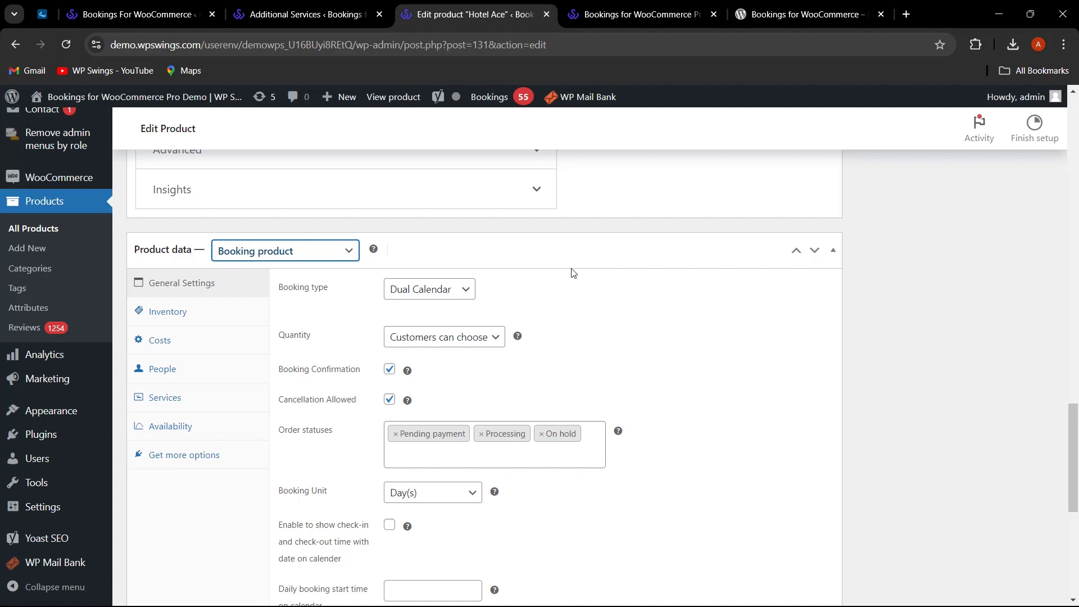
View the Booking type choices, try Fixed unit for Quantity, and set Quantity back to Customers can choose
left_click(453, 289)
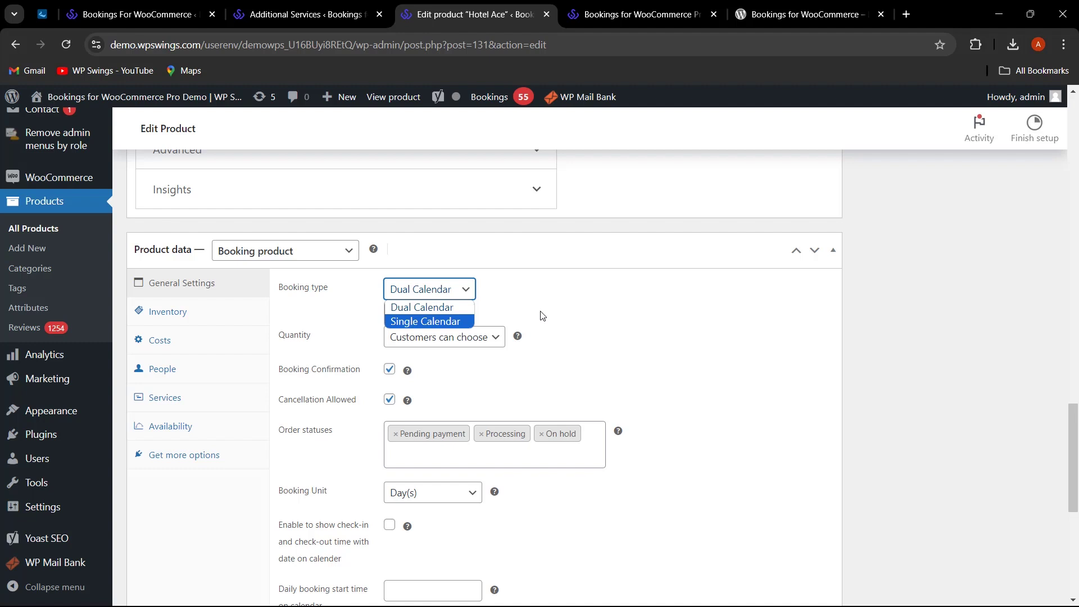
scroll(322, 265, "down", 1)
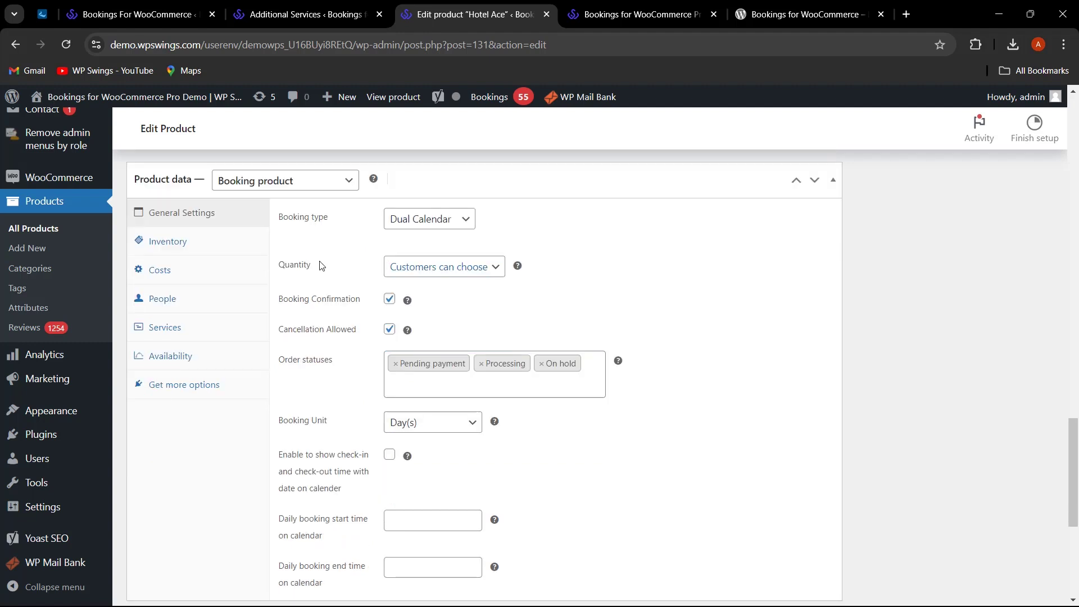
left_click(416, 267)
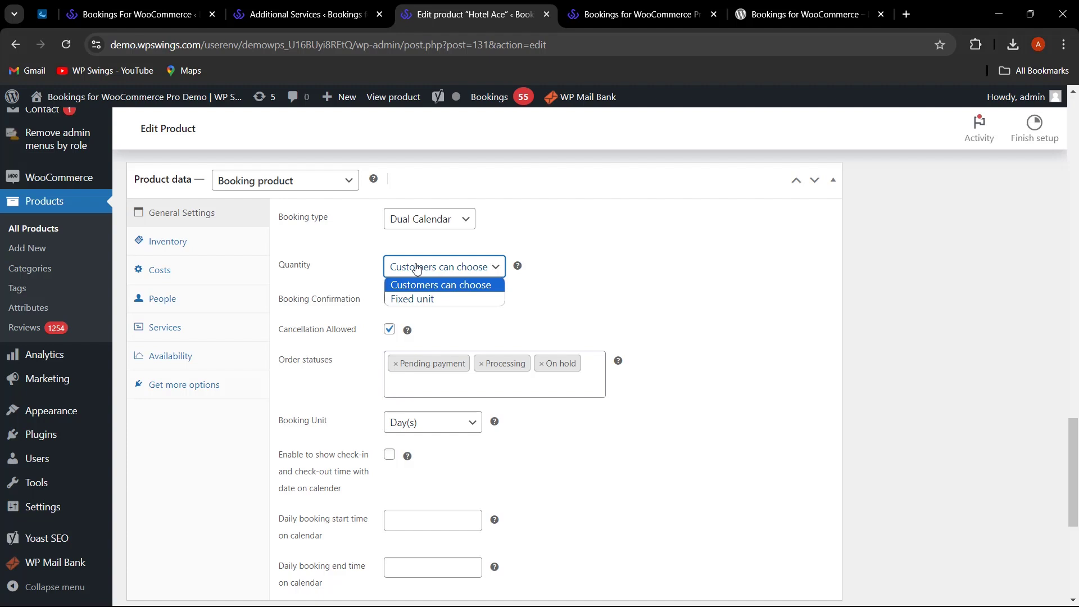
left_click(431, 299)
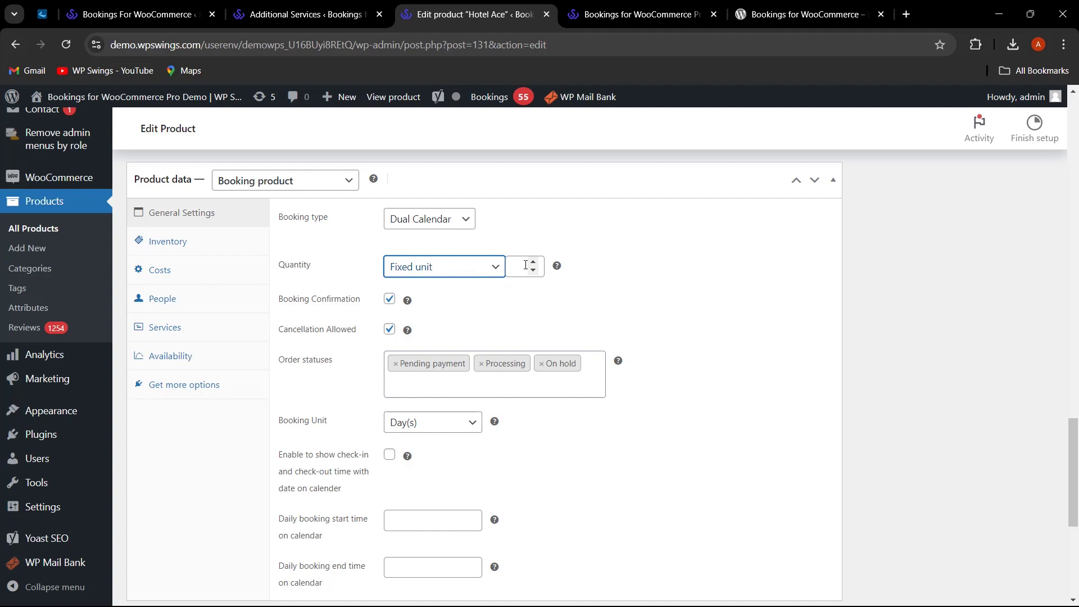
left_click(448, 271)
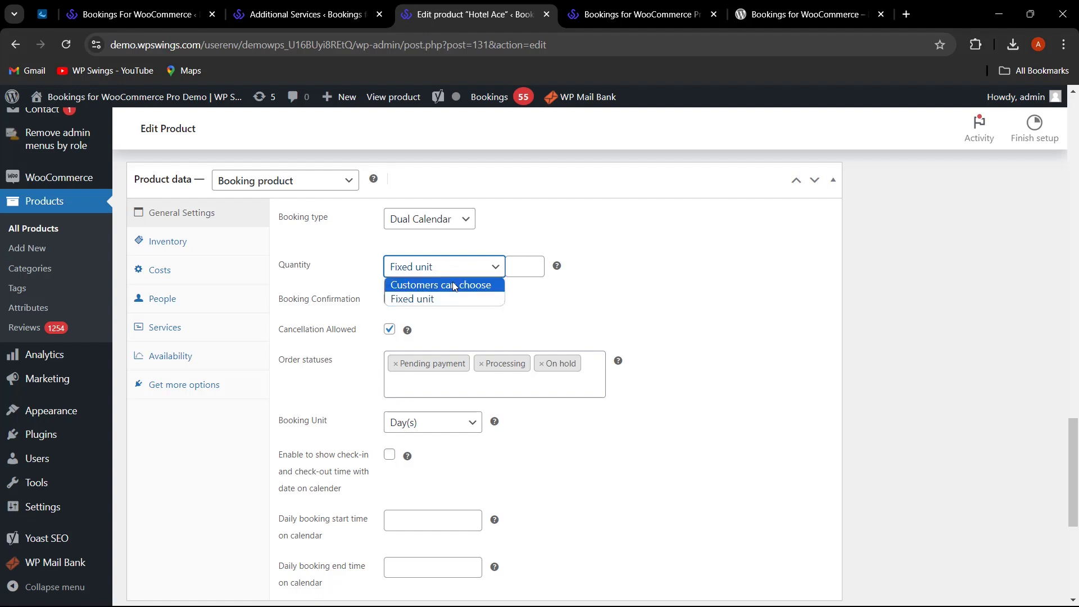
left_click(468, 285)
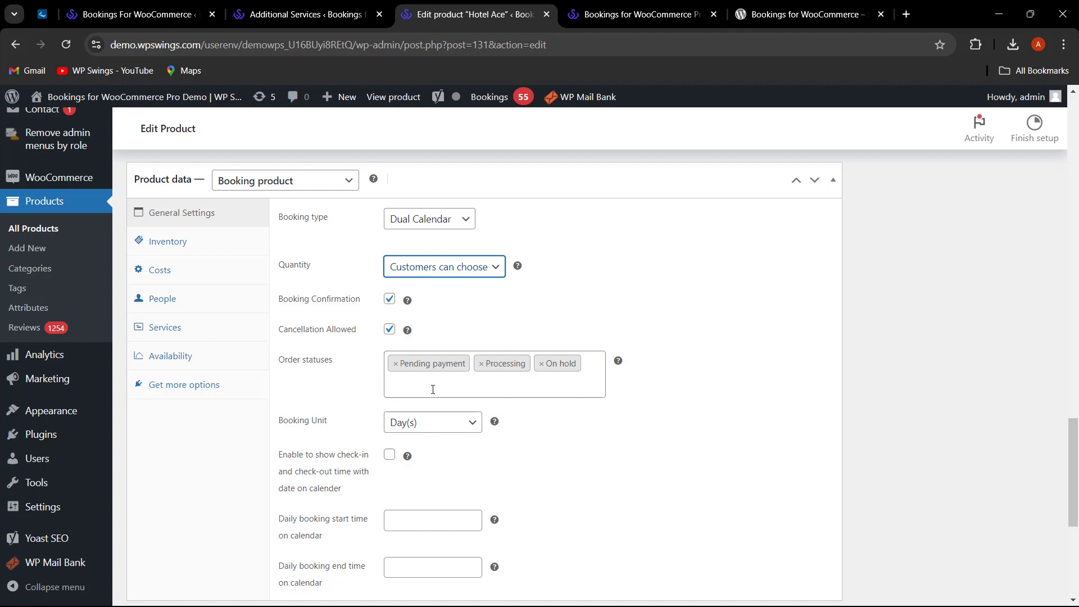
Examine the Booking Unit choices and the other general booking settings of Hotel Ace
scroll(652, 434, "down", 1)
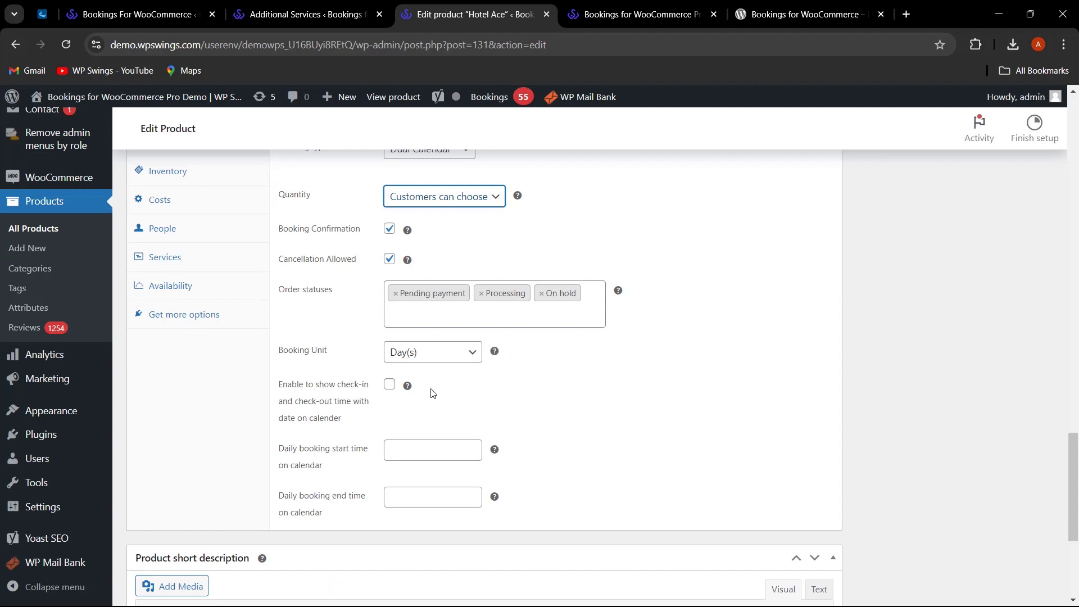
left_click(430, 353)
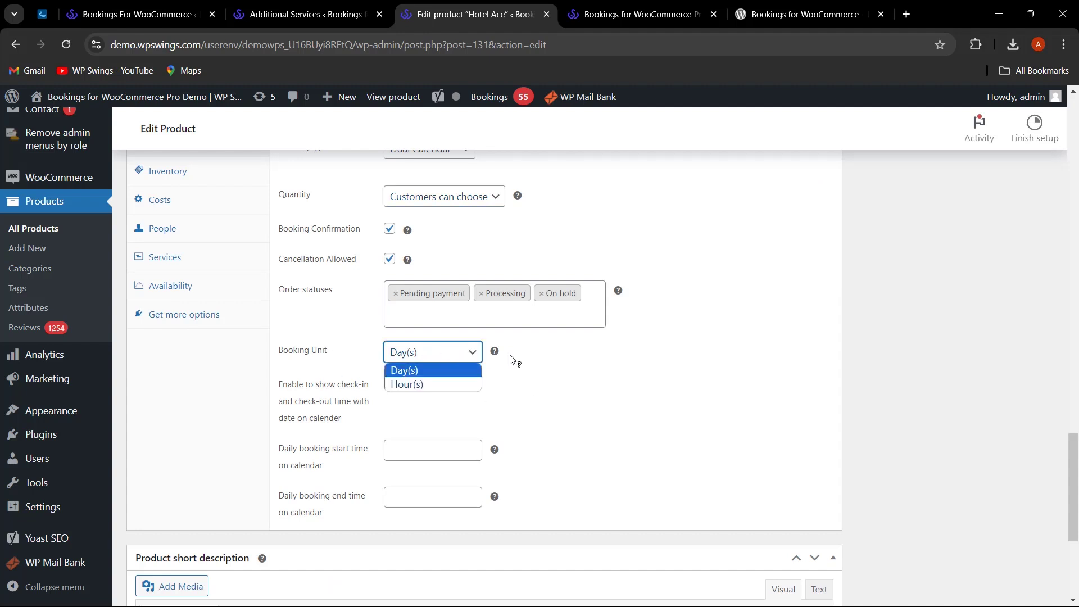
left_click(670, 354)
scroll(671, 354, "up", 1)
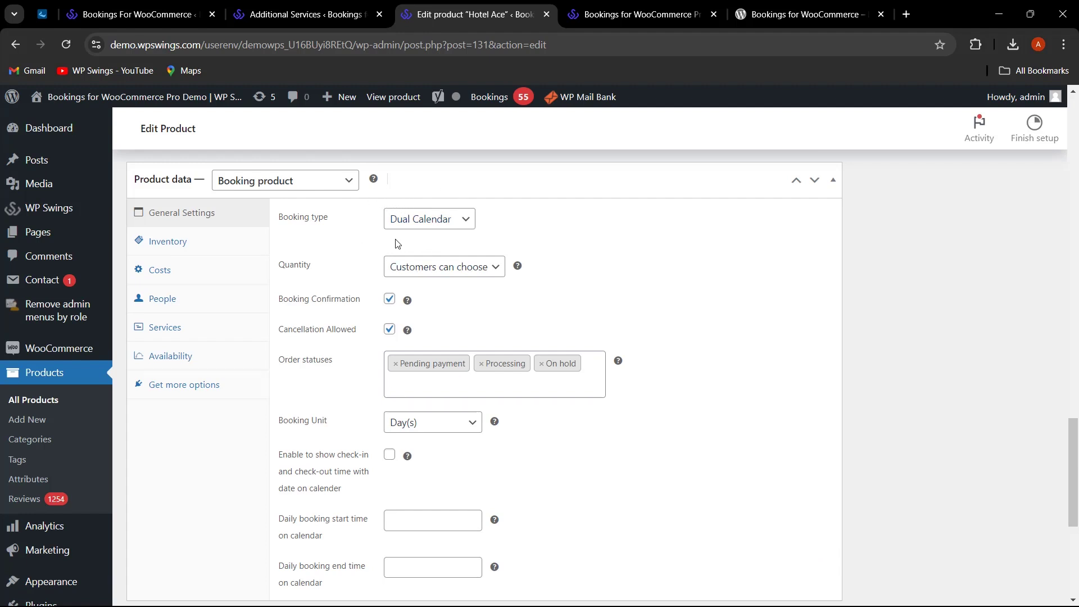
scroll(647, 259, "down", 1)
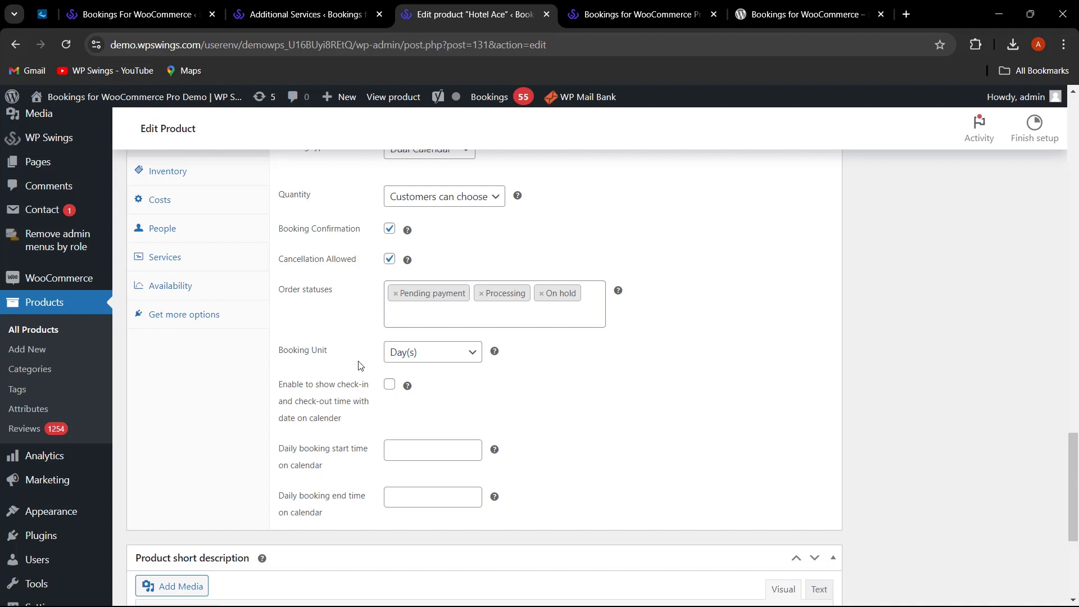
Enable showing check-in and check-out time on the calendar, with daily booking start time 05:00 and end time 22:00
scroll(360, 365, "down", 1)
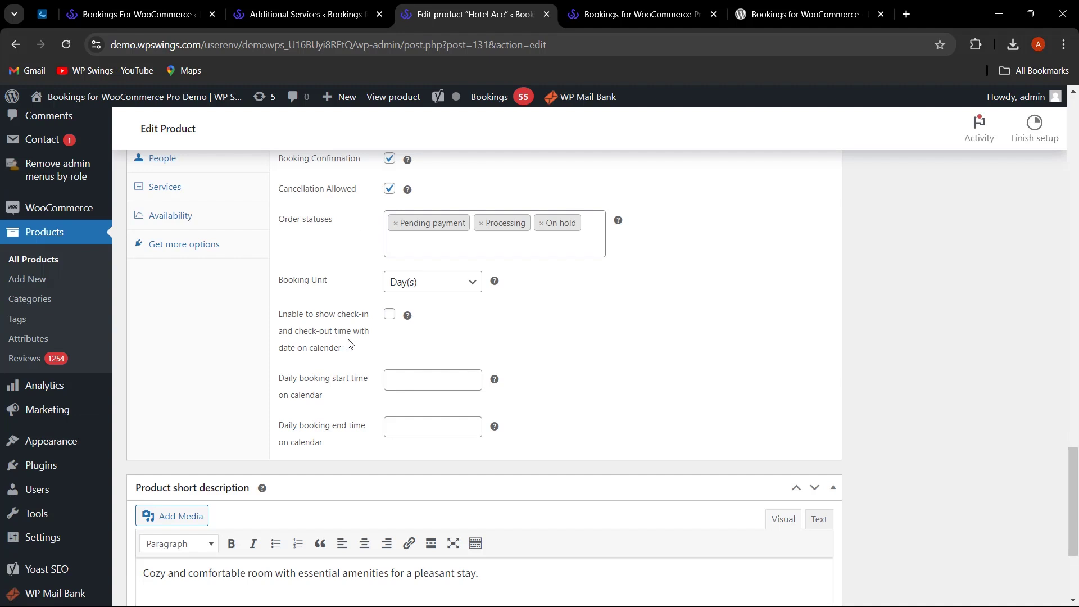
left_click(389, 315)
left_click(404, 379)
left_click(413, 442)
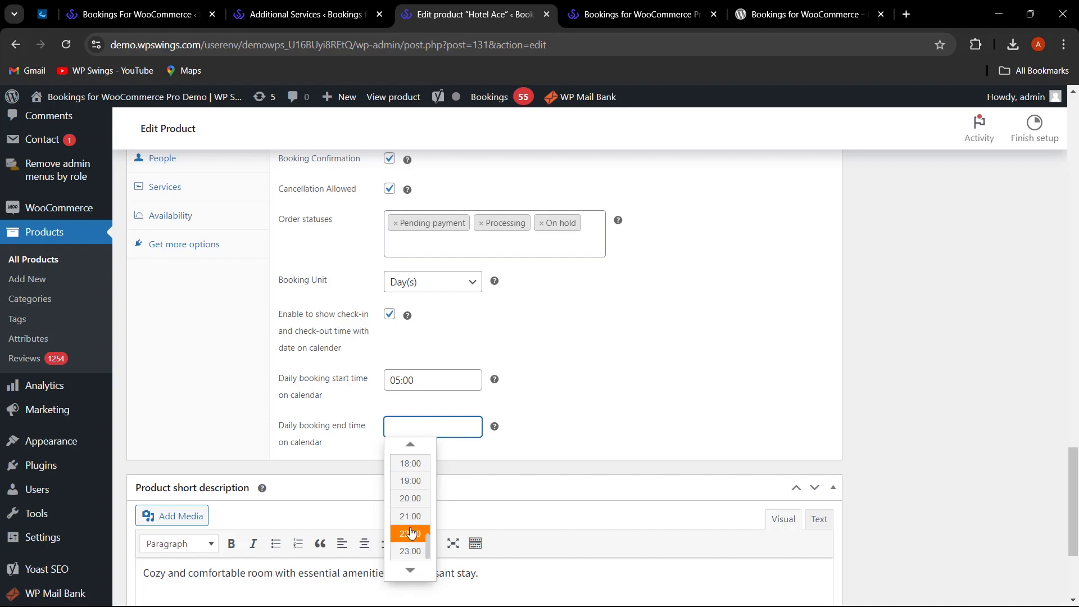
left_click(410, 534)
left_click(640, 389)
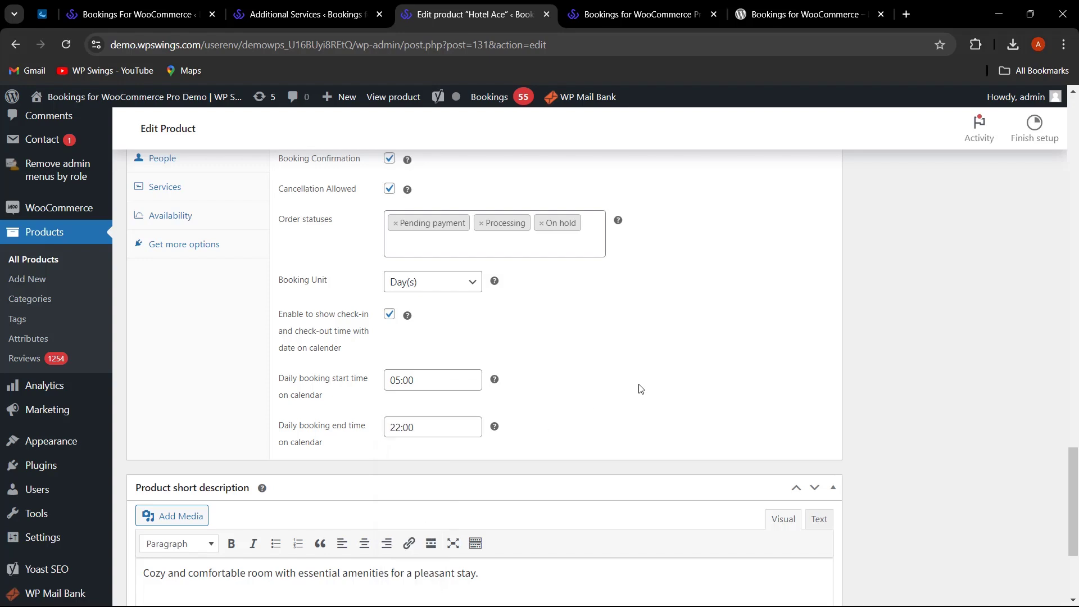
scroll(641, 388, "up", 4)
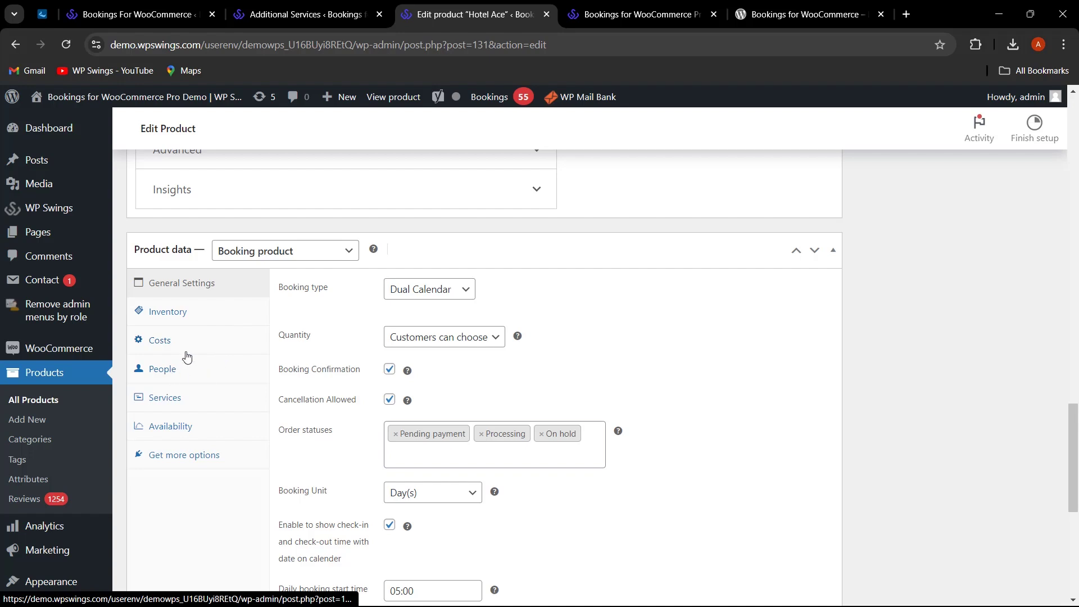
Set the Booking Unit Cost of Hotel Ace to 300 in its cost settings
left_click(191, 345)
scroll(547, 424, "down", 3)
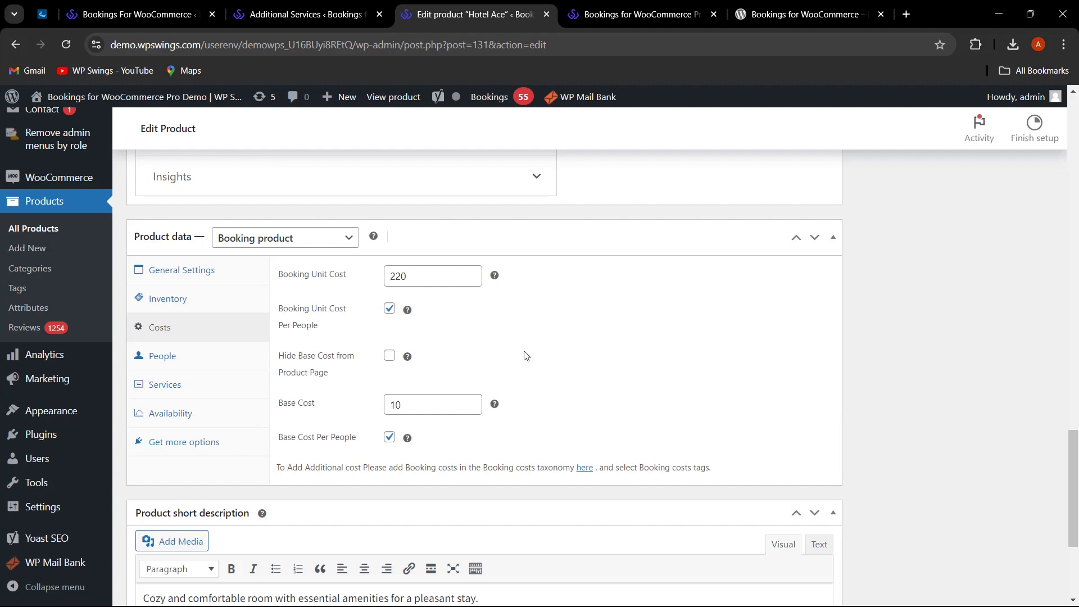
left_click(418, 276)
key("BackSpace")
key("BackSpace")
key("BackSpace")
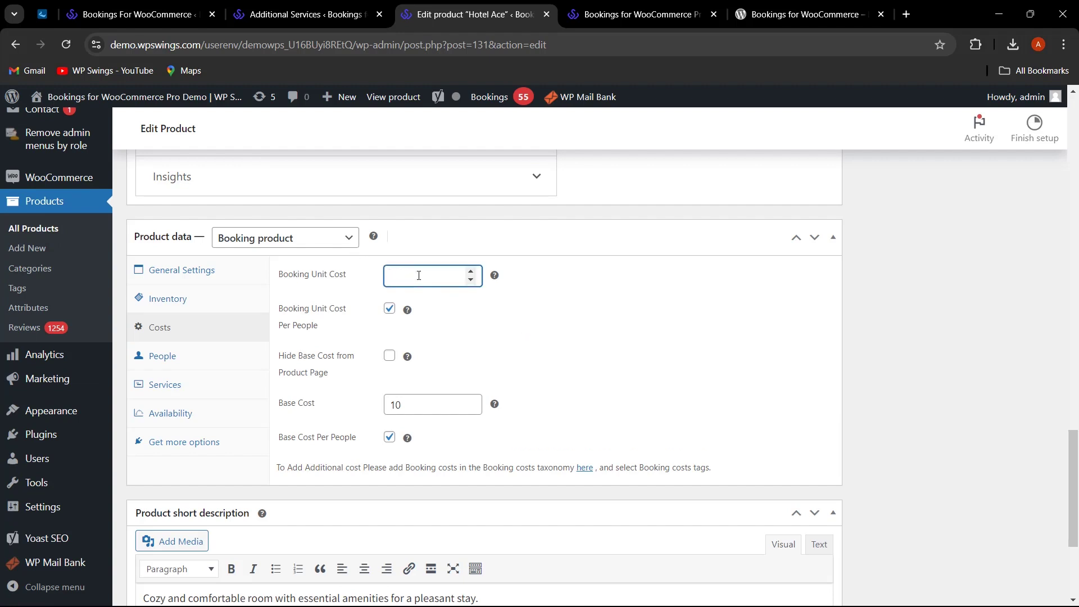
type("300")
left_click(455, 358)
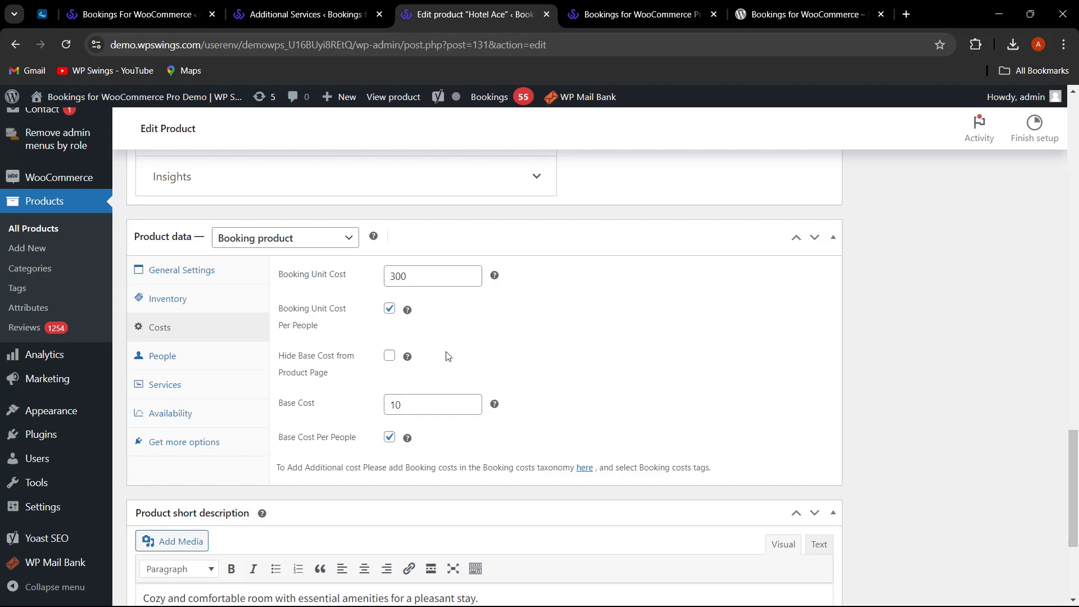
Set the Base Cost of the Hotel Ace booking to 30
mouse_move(408, 309)
left_click(410, 402)
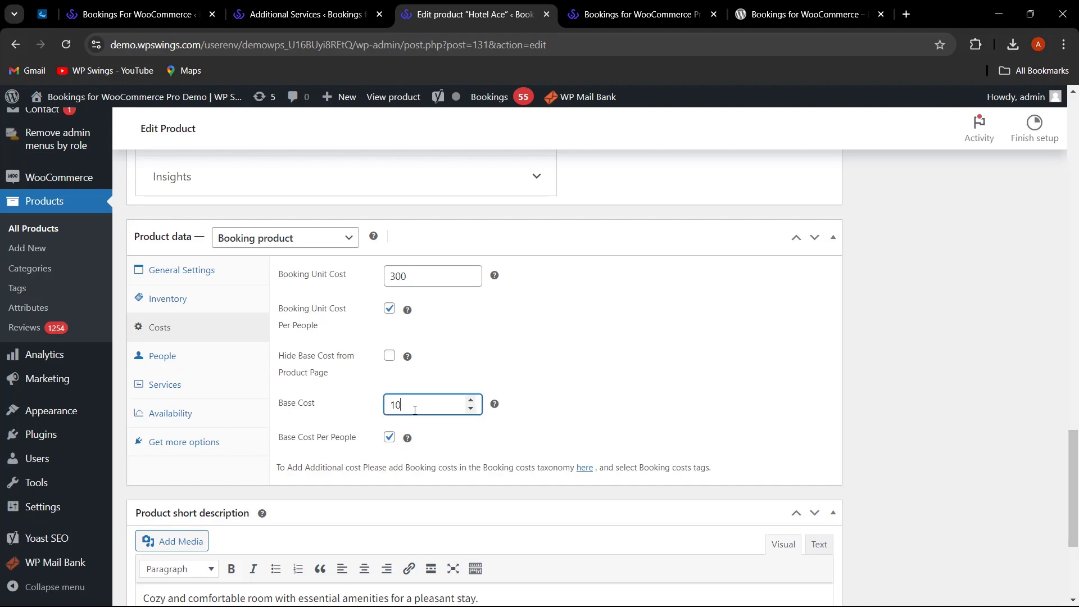
left_click(417, 410)
key("BackSpace")
key("BackSpace")
type("30")
left_click(538, 411)
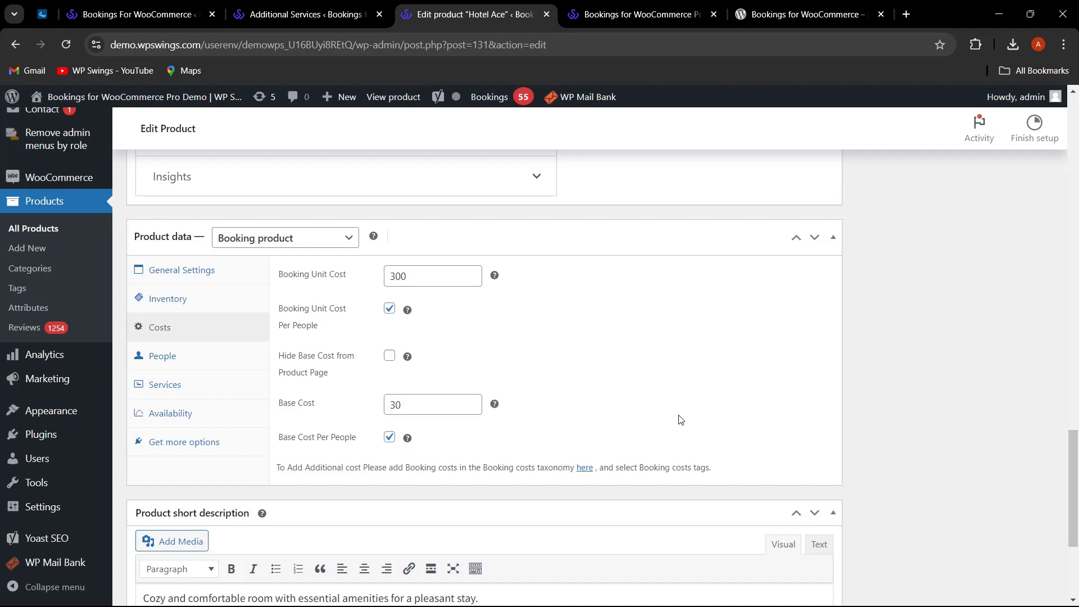
Add the existing General Tax tag to the product's Additional Costs
scroll(841, 414, "up", 7)
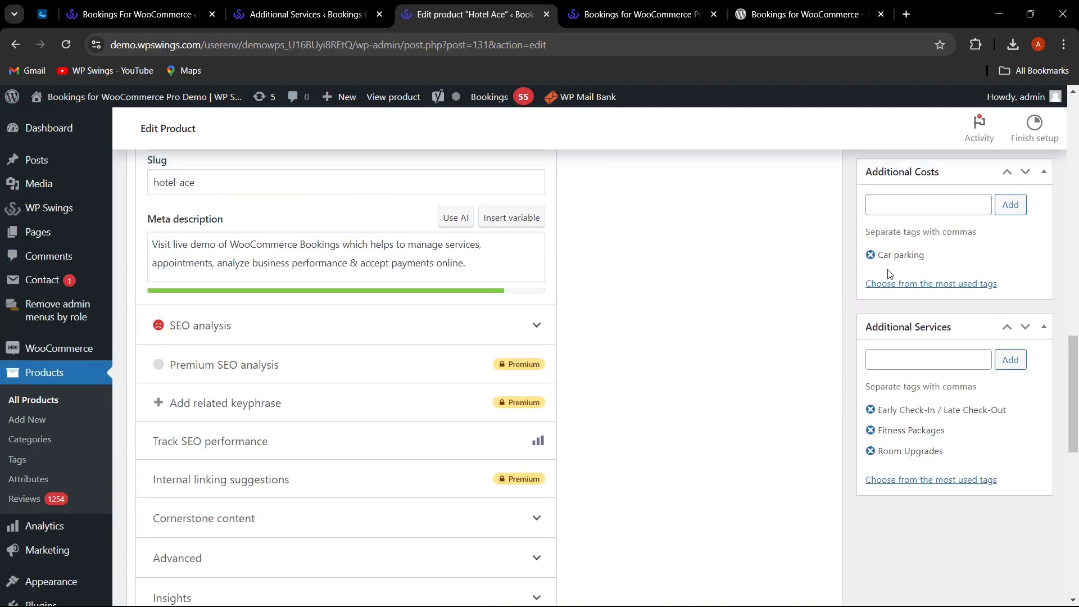
left_click(898, 206)
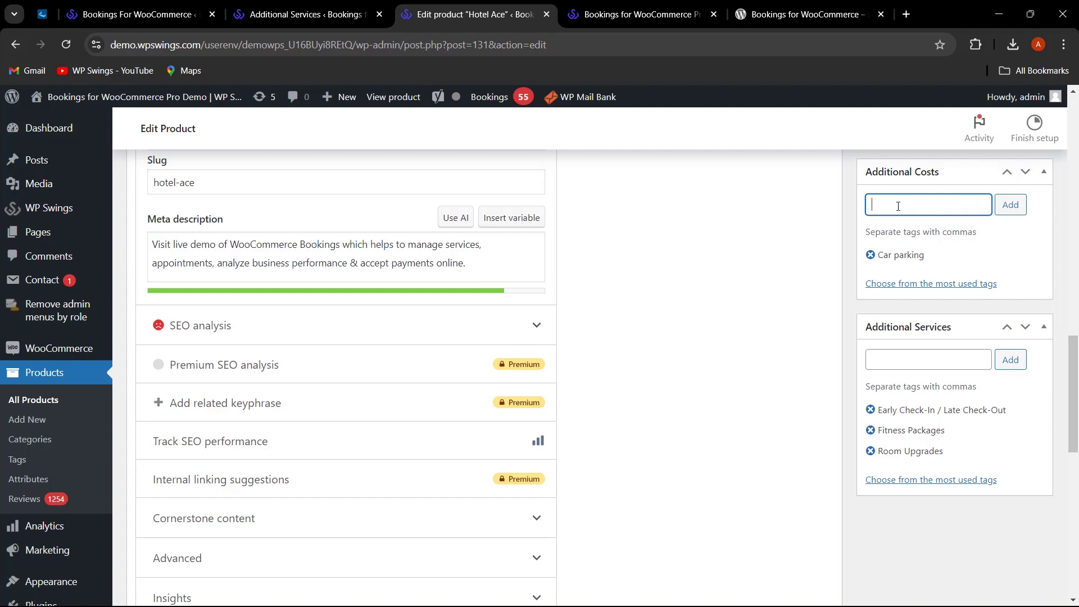
type("General Tax")
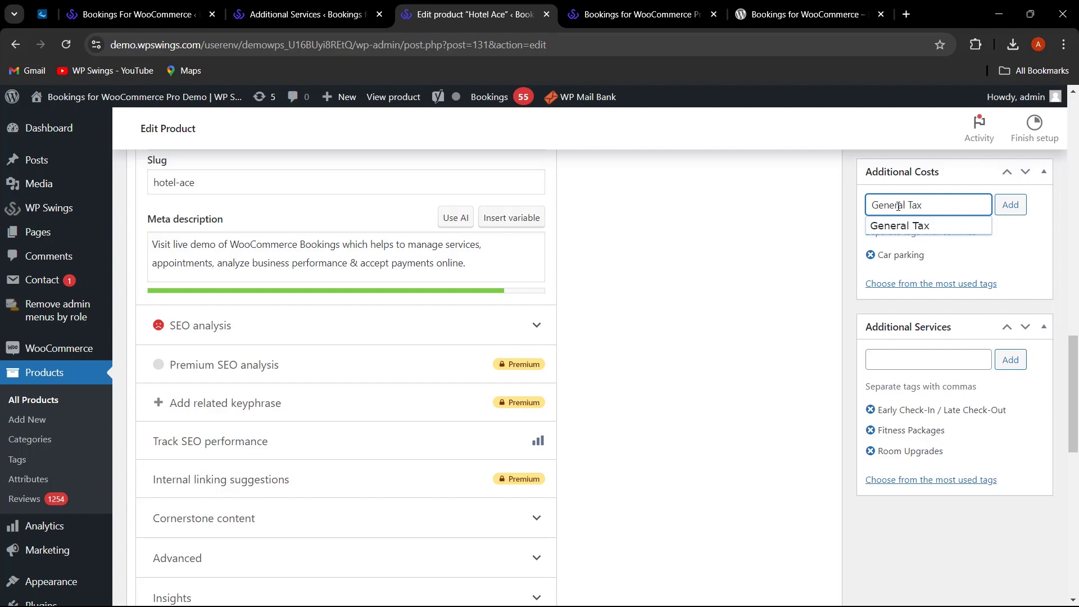
left_click(911, 227)
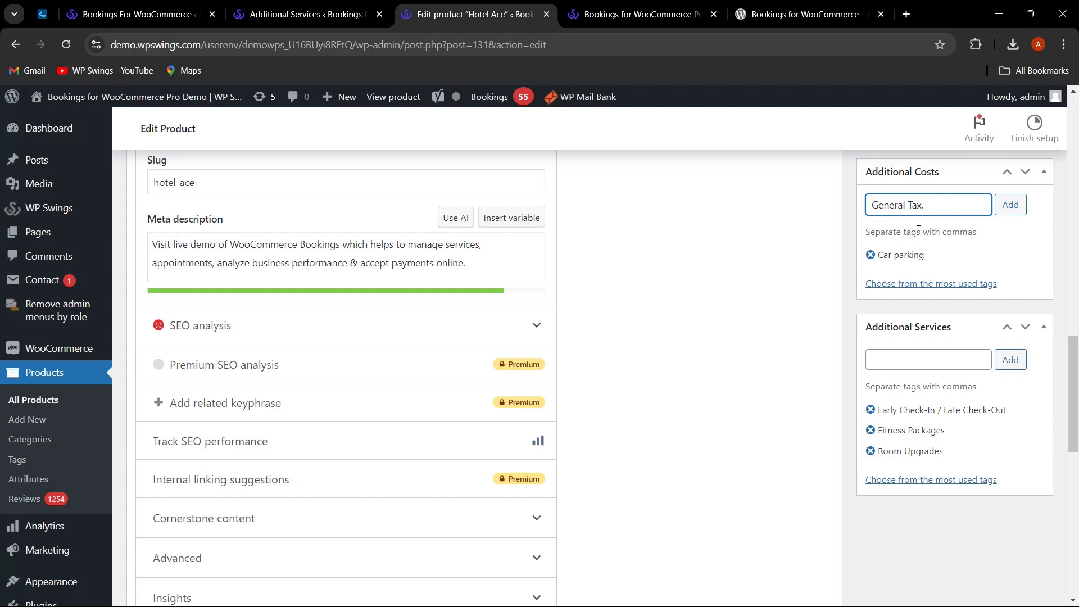
left_click(1012, 205)
Add the existing PS5 tag to the product's Additional Services
left_click(909, 362)
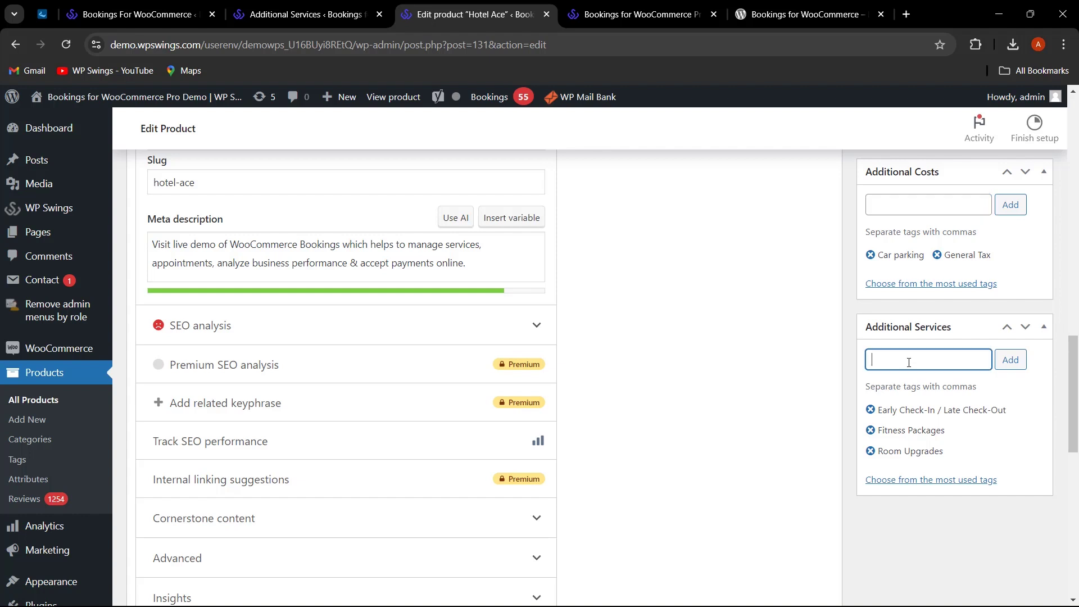
type("PS5")
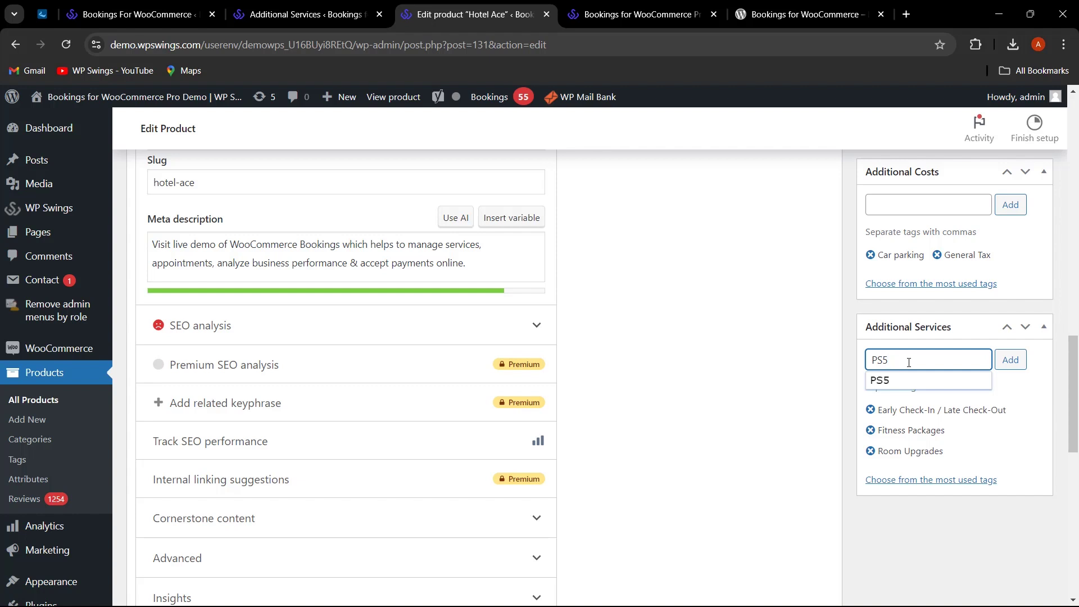
left_click(931, 386)
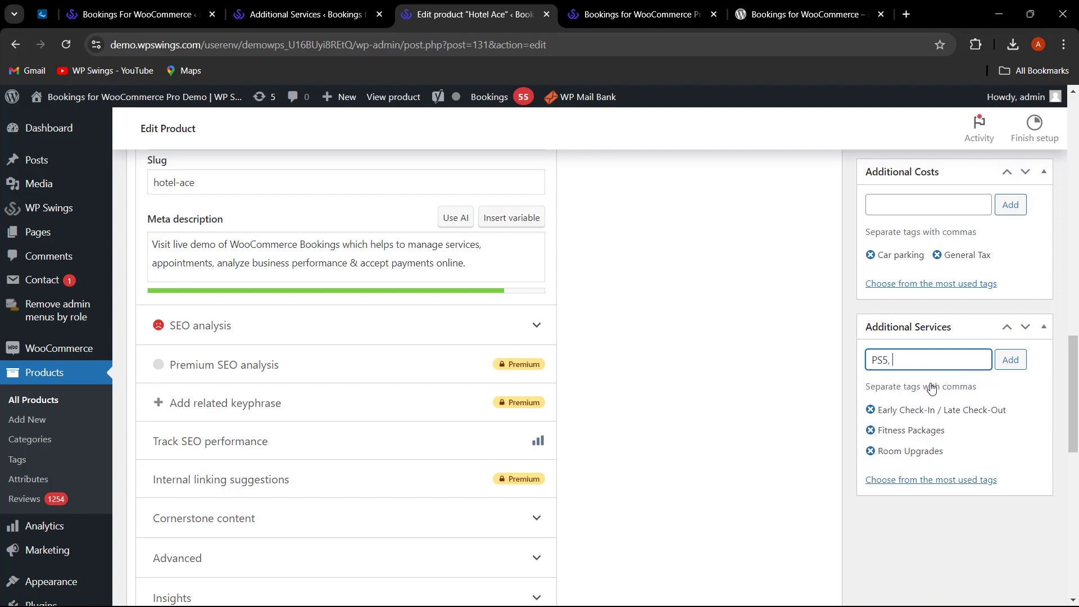
left_click(1015, 363)
Set the Maximum No. of People to 5 in the booking's people settings
scroll(711, 382, "down", 6)
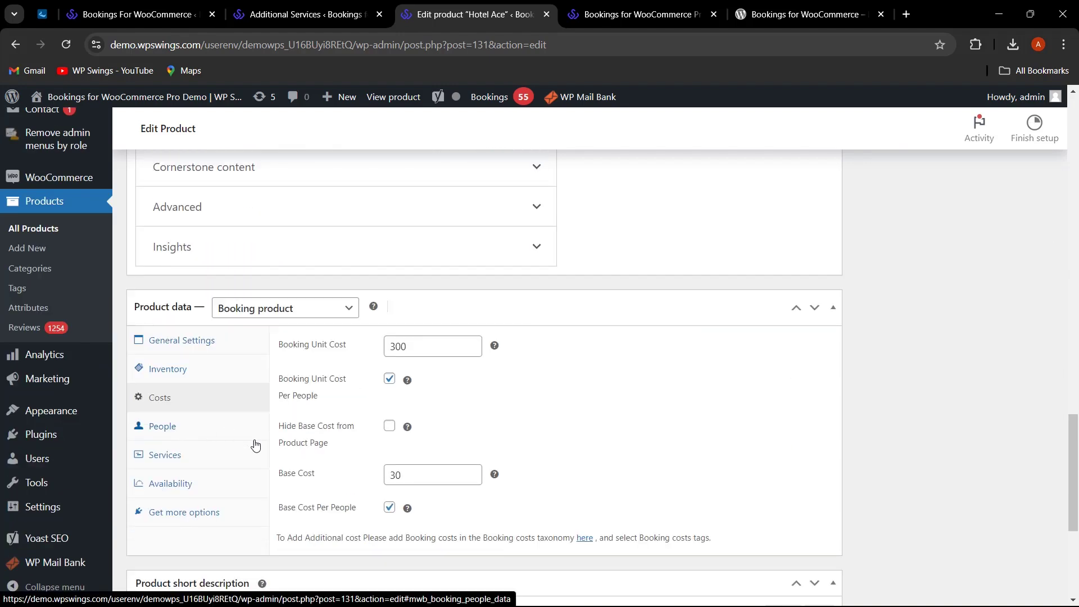
left_click(180, 436)
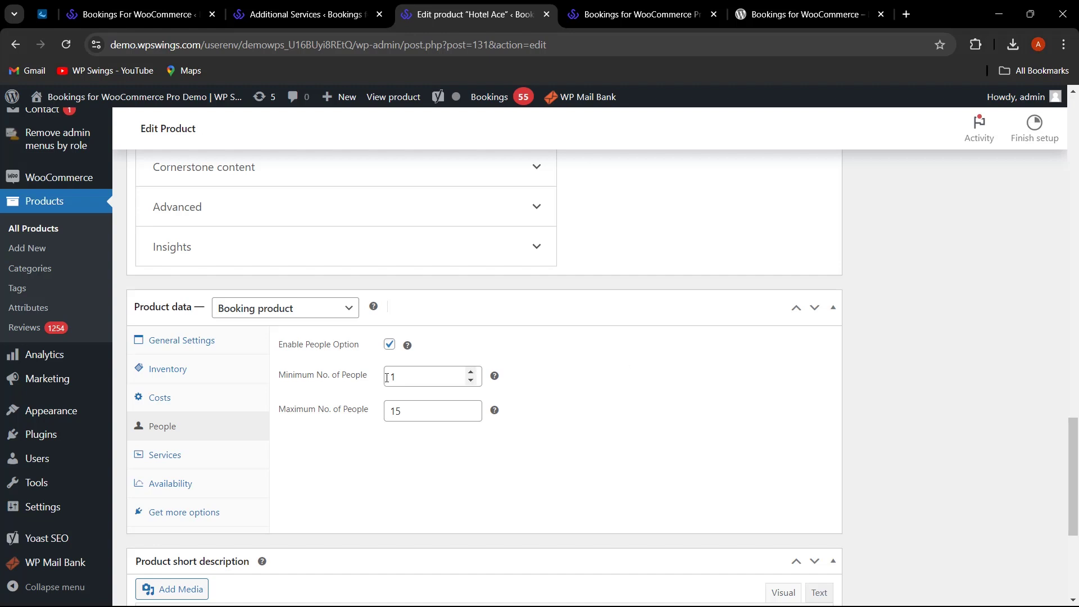
left_click(410, 417)
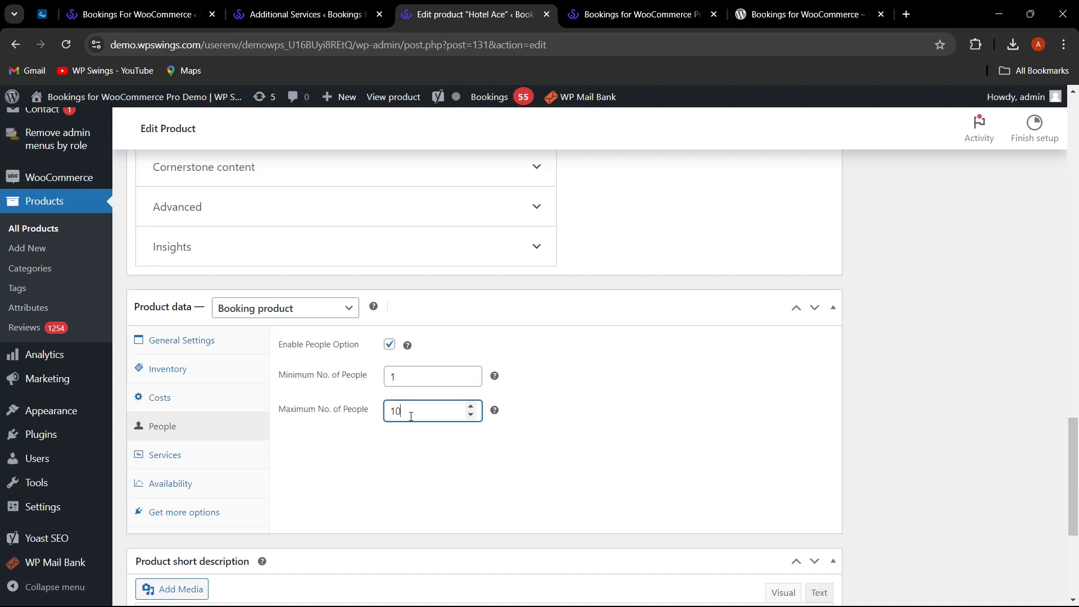
key("BackSpace")
key("BackSpace")
type("5")
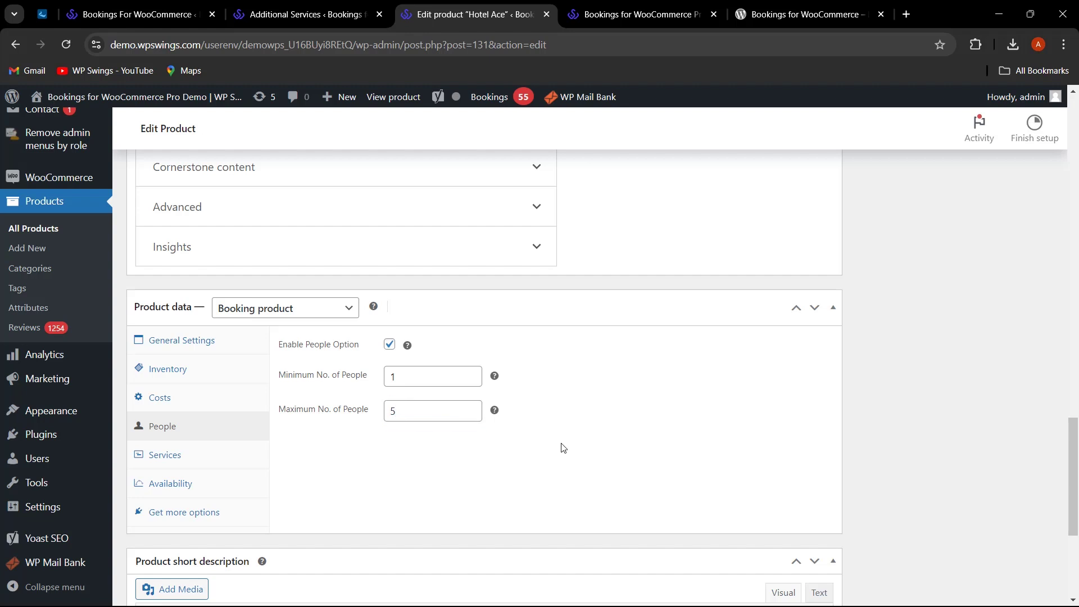
Check the Add Extra Services setting, and choose 09-08-2024 as the upcoming holiday that disables booking
left_click(168, 455)
mouse_move(412, 349)
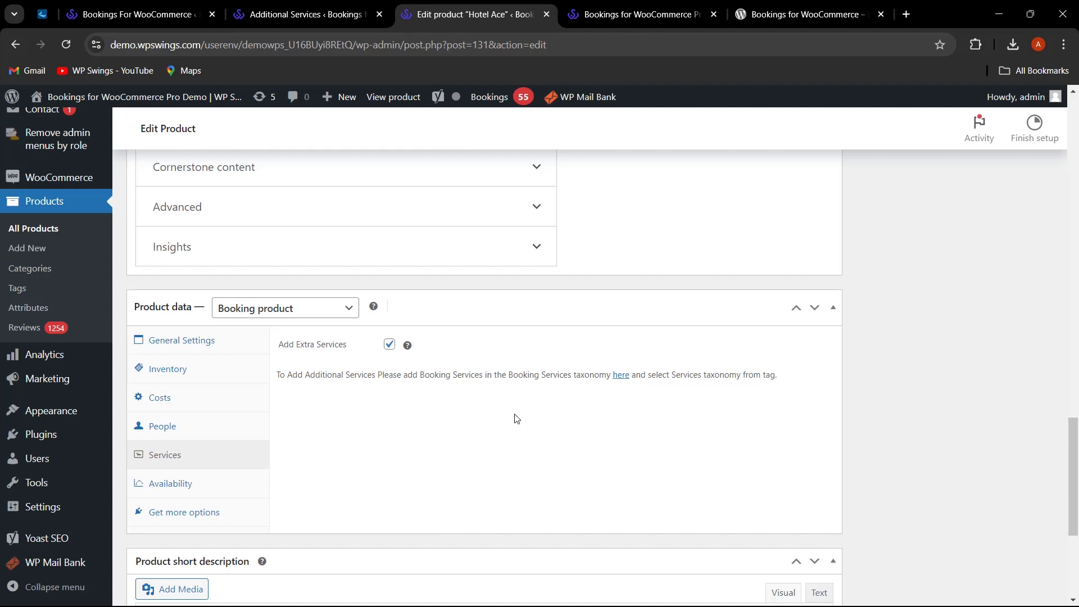
left_click(224, 498)
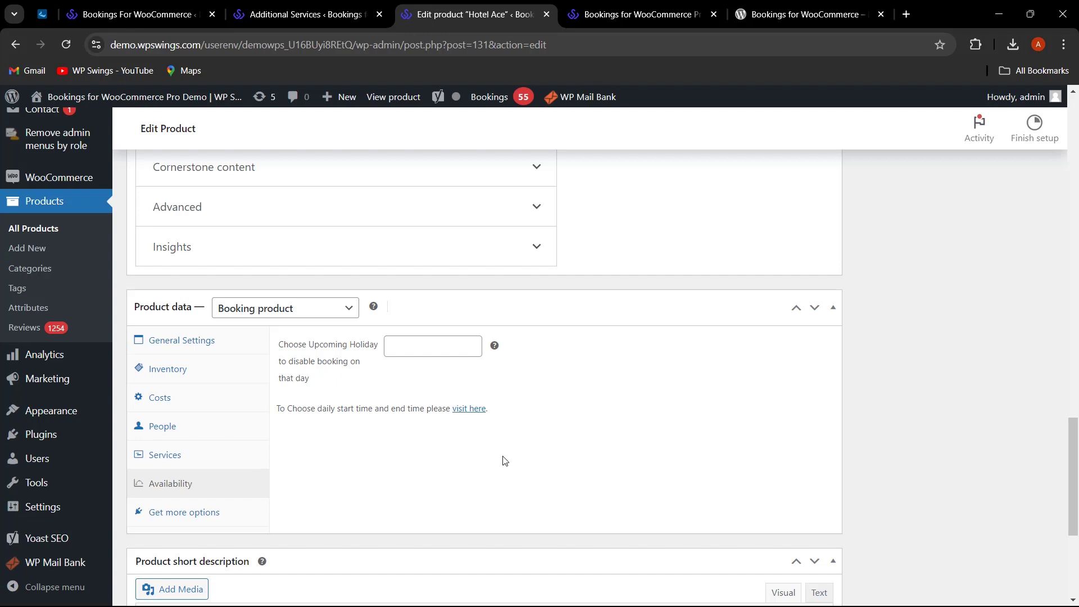
left_click(412, 344)
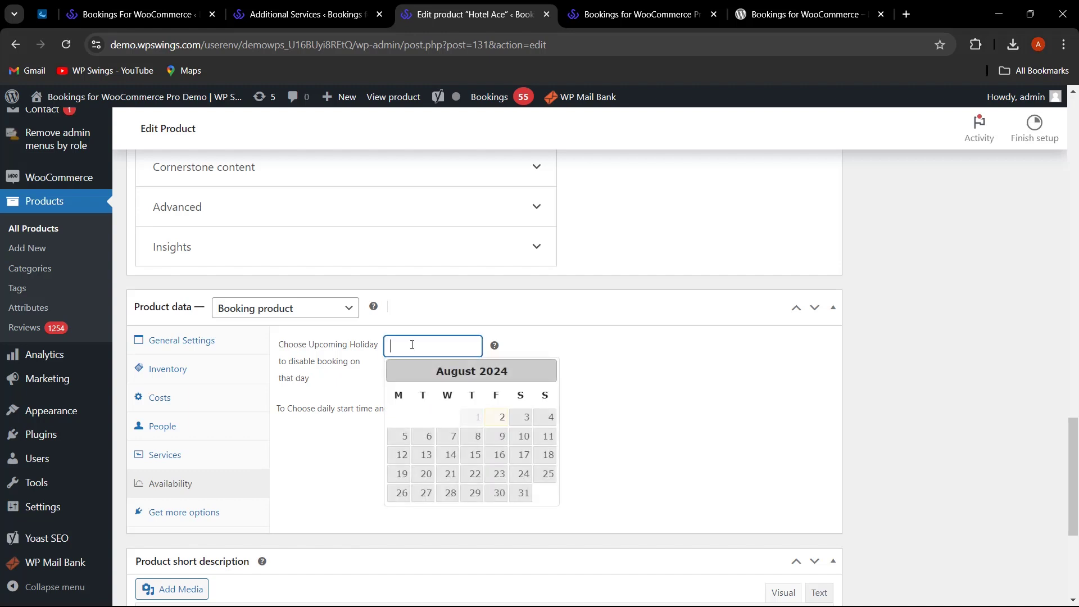
left_click(499, 437)
left_click(640, 405)
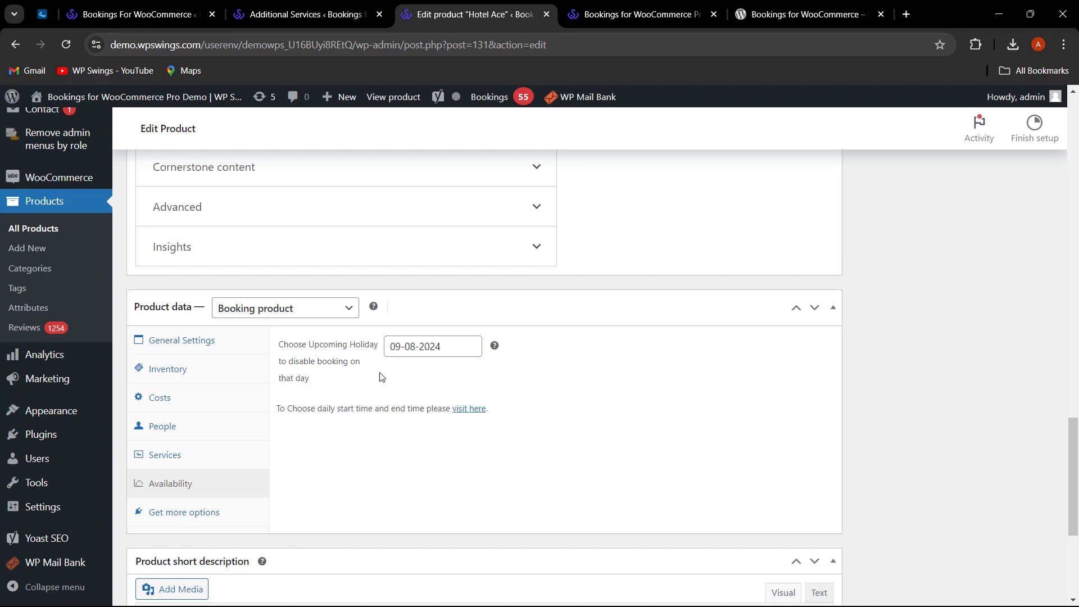
left_click(455, 346)
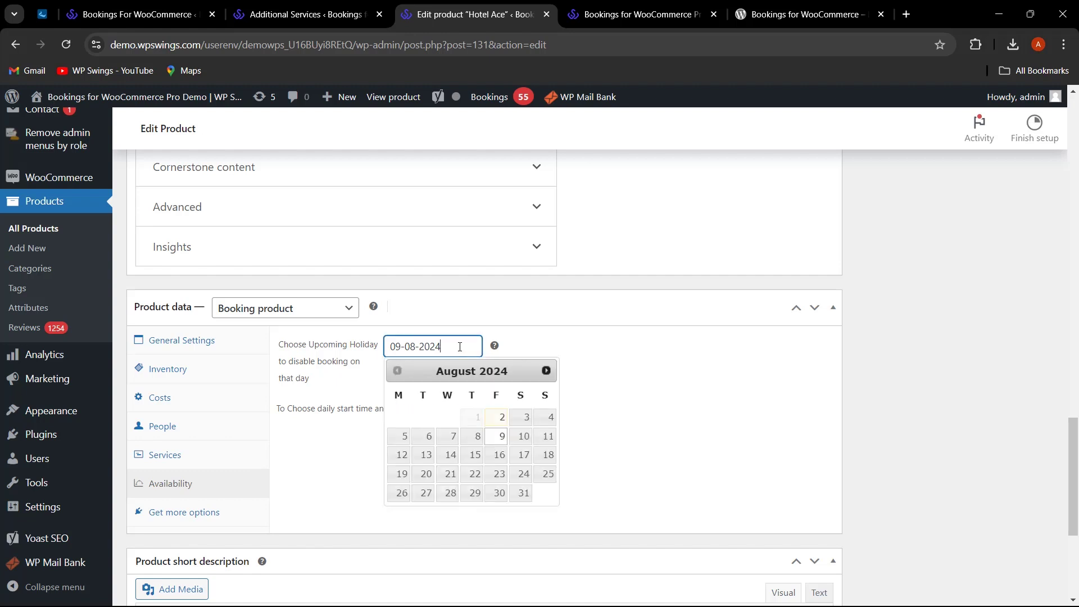
left_click(575, 358)
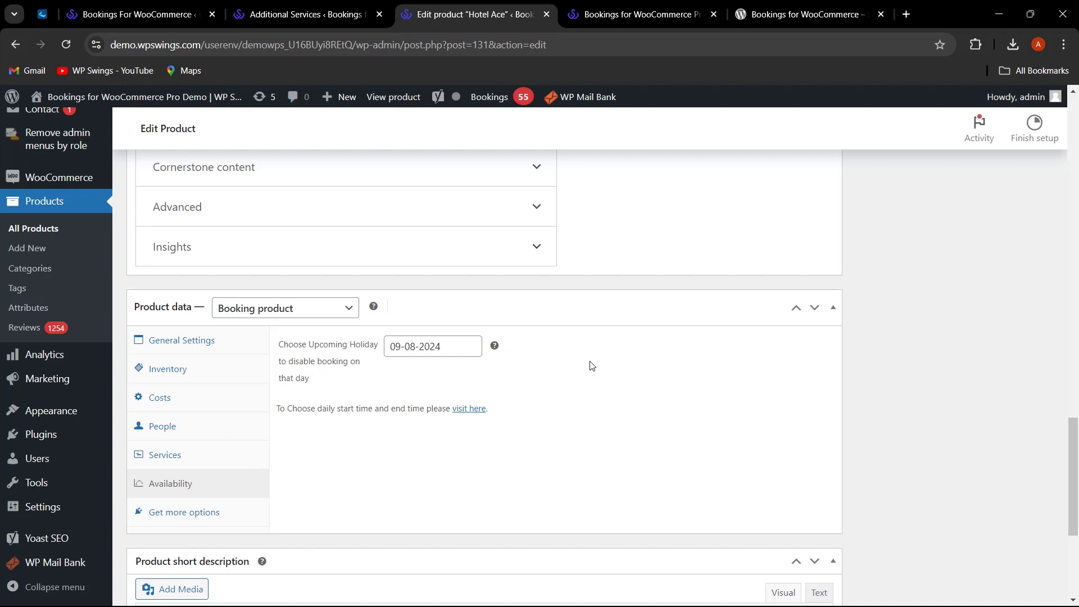
Update the Hotel Ace product and check the price on its storefront page
scroll(935, 384, "up", 15)
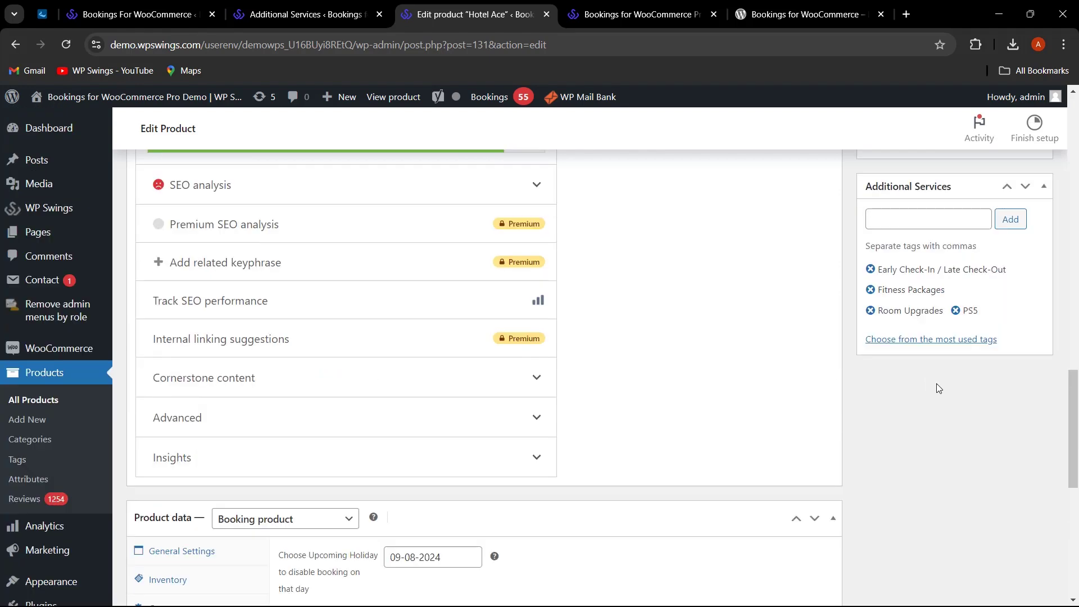
scroll(938, 383, "up", 9)
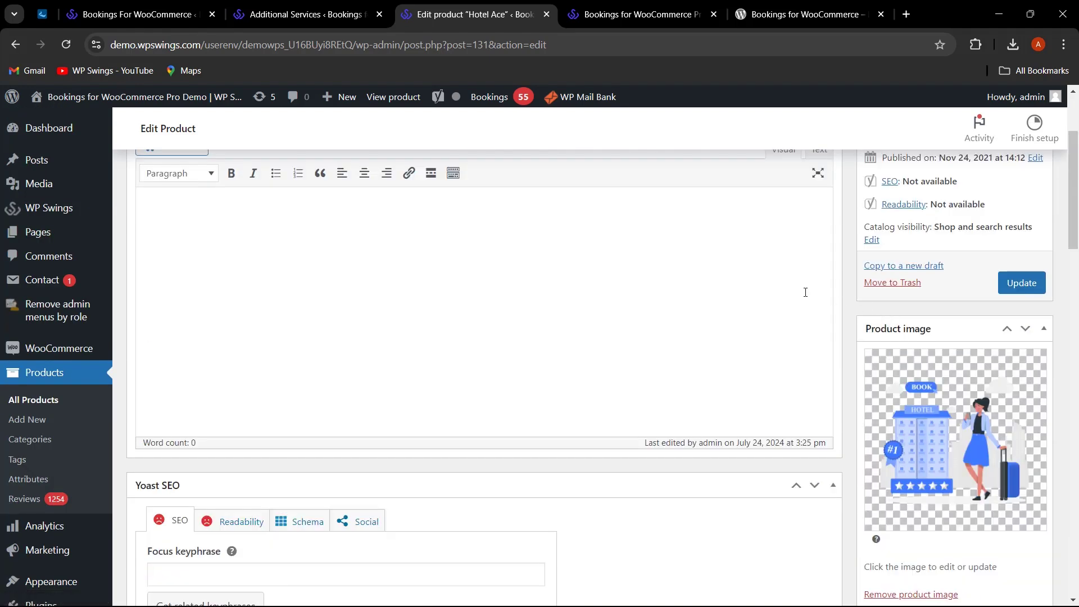
scroll(936, 319, "up", 3)
left_click(1010, 425)
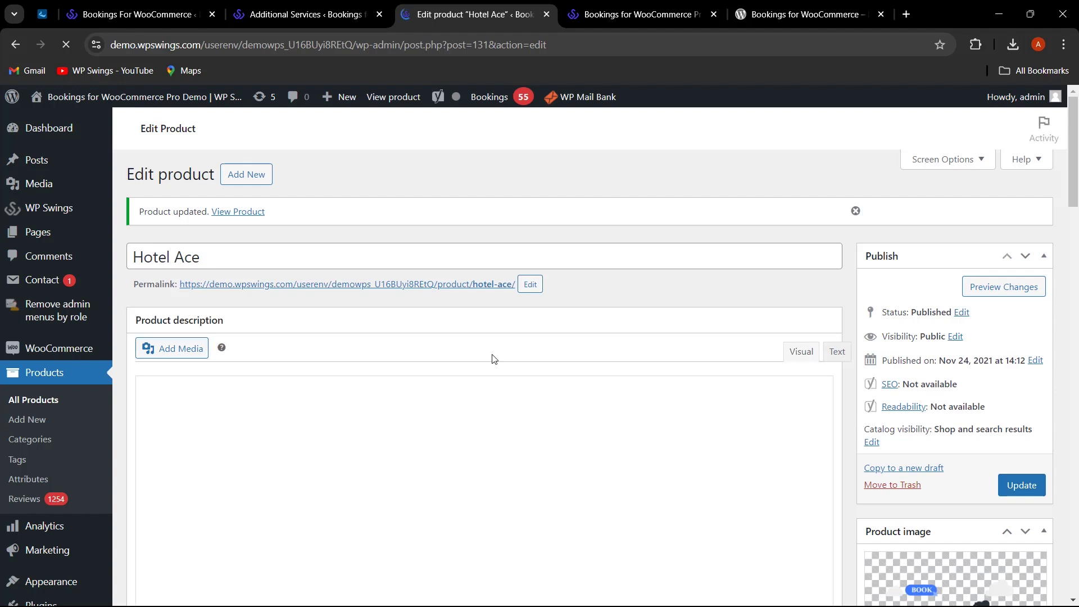
left_click(238, 212)
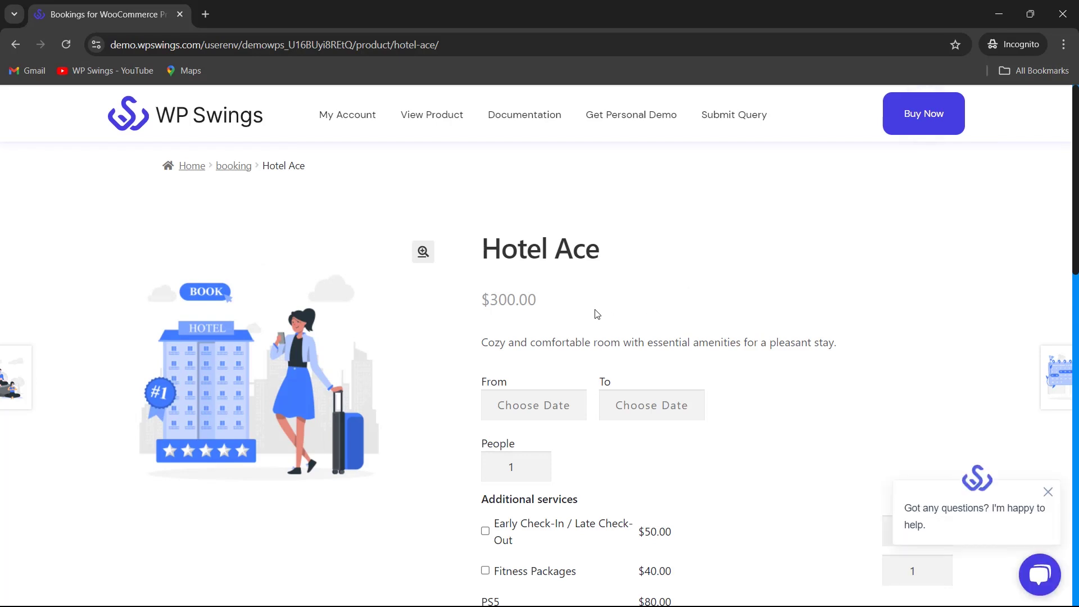
left_click_drag(571, 308, 489, 298)
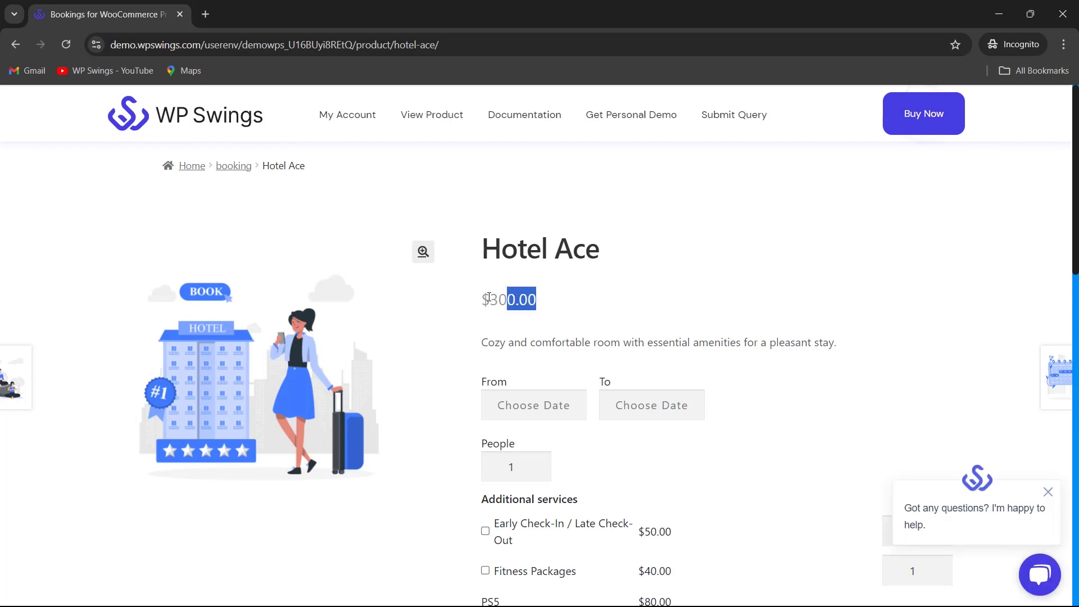
left_click(685, 302)
scroll(671, 310, "down", 1)
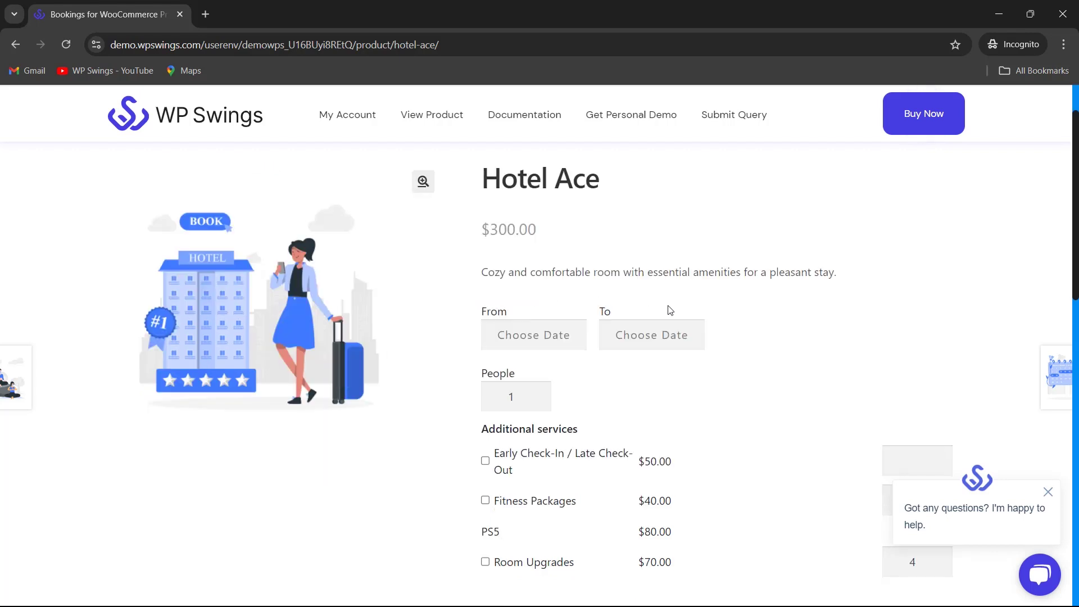
Try 2 August and 6 August 2024 as the From date of the Hotel Ace booking
left_click(548, 341)
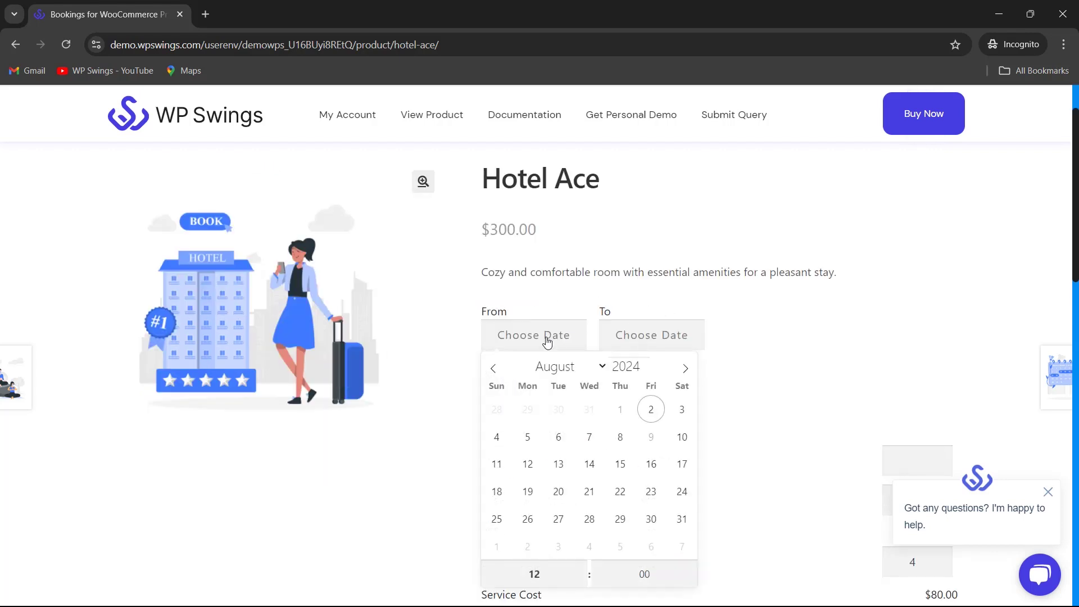
left_click(651, 410)
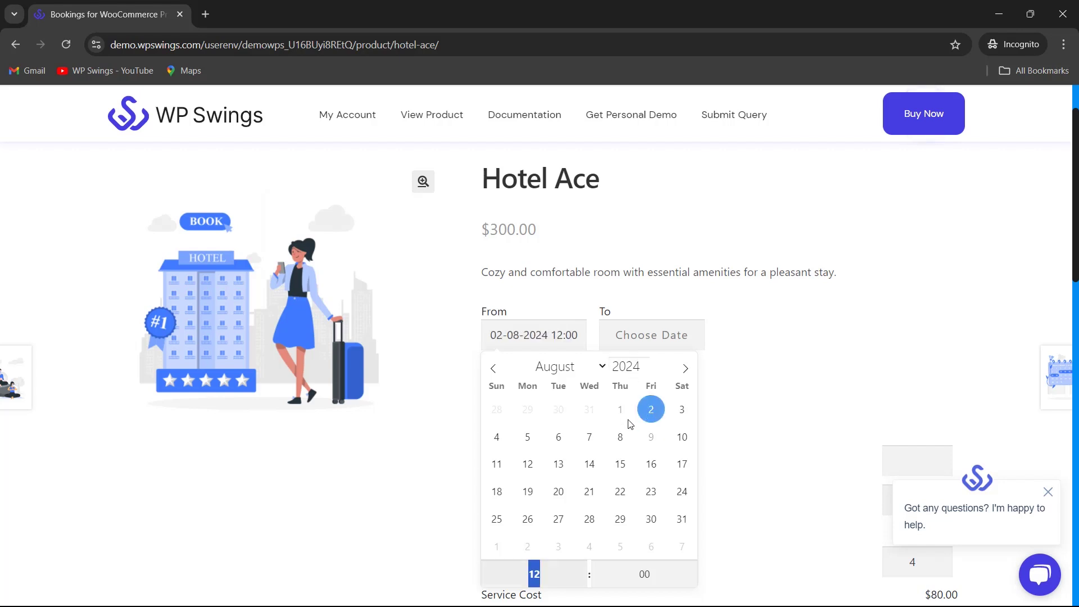
left_click(558, 441)
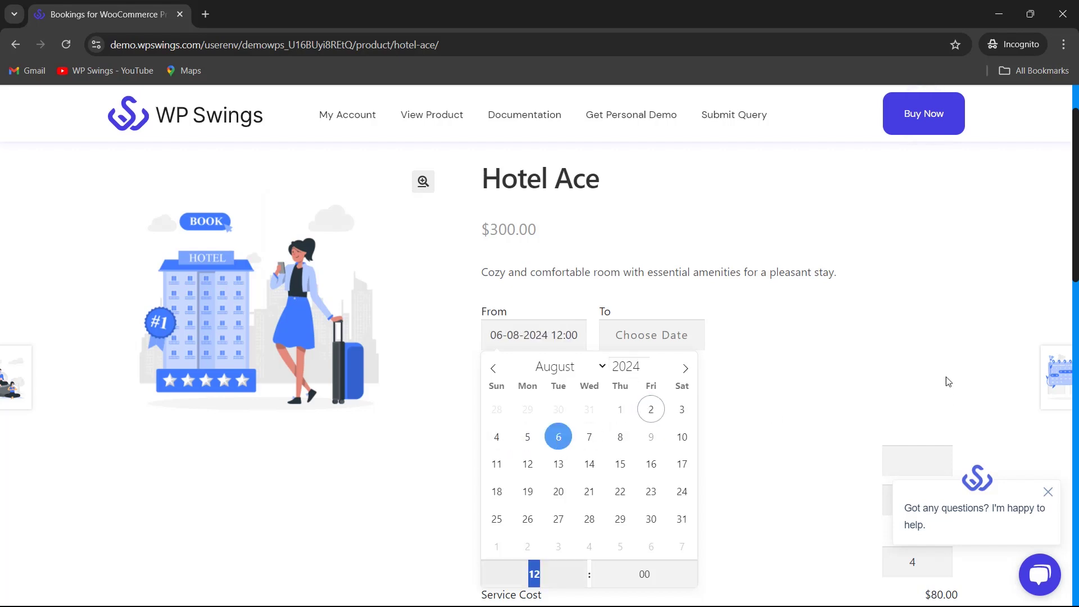
left_click(869, 365)
Set the booking's From date to 02-08-2024 with a check-in time of 08:00
left_click(539, 336)
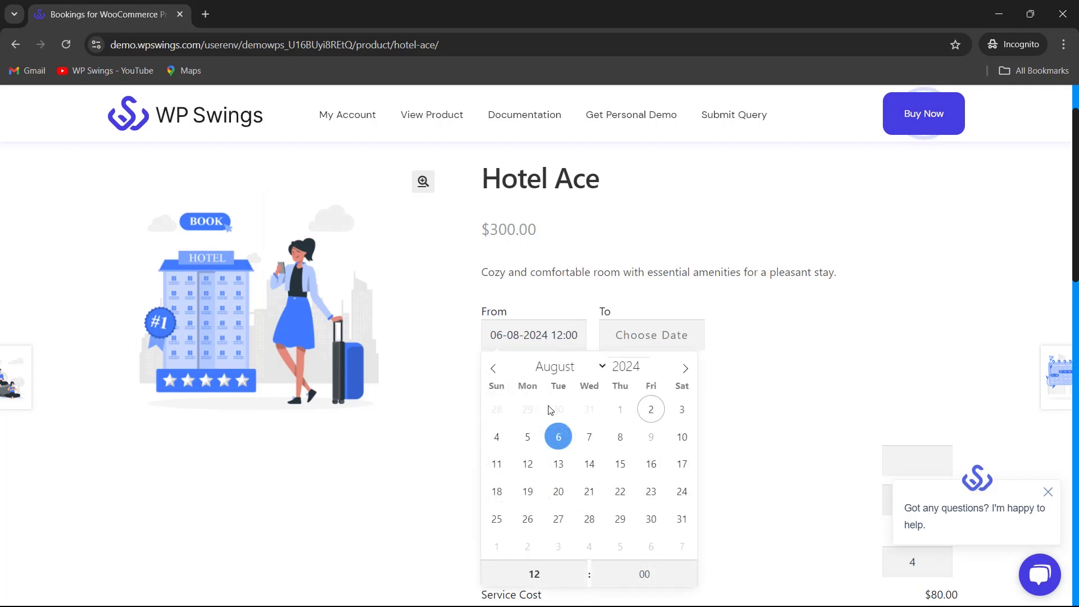
scroll(583, 520, "down", 2)
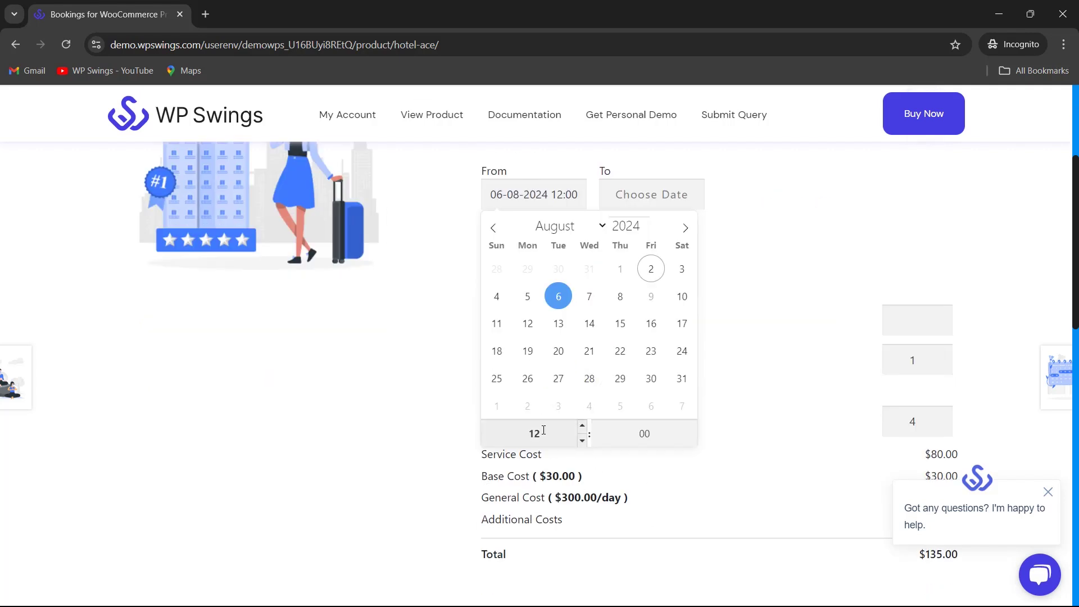
left_click(654, 272)
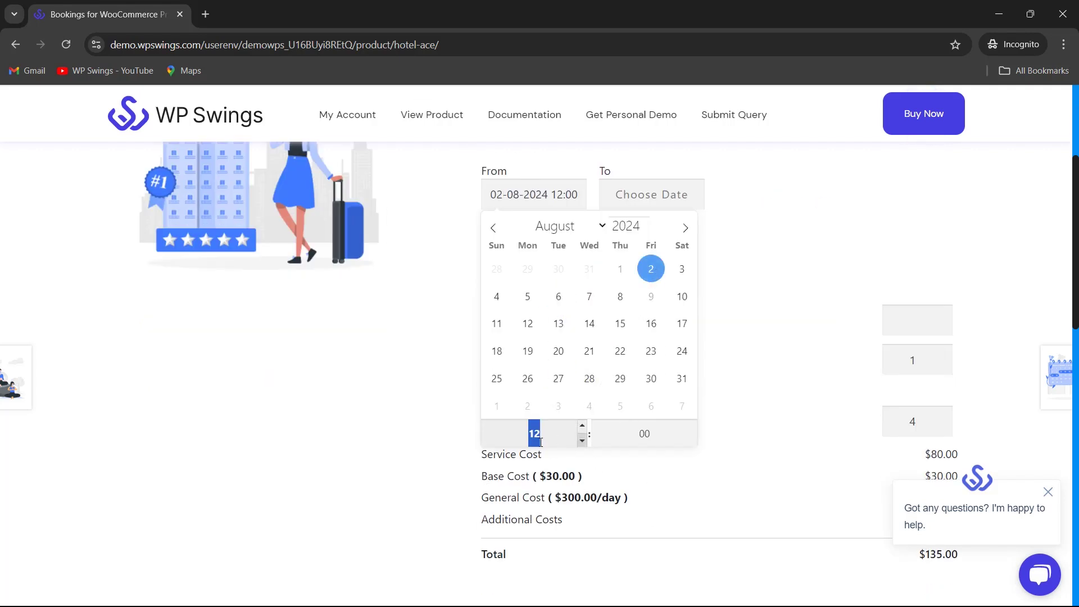
type("8")
left_click(756, 390)
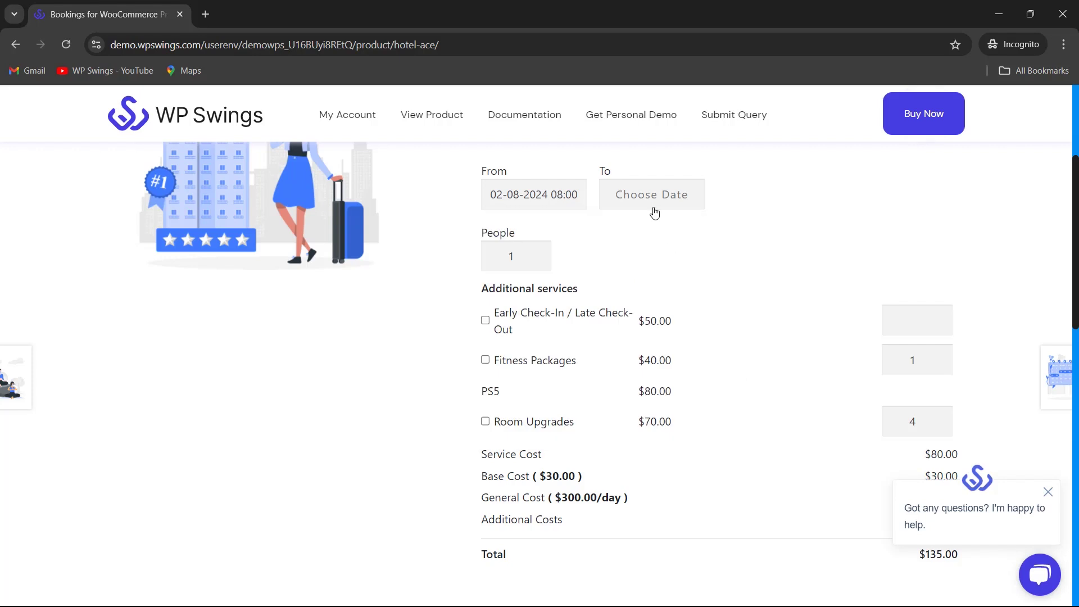
Set the booking's To date to 05-08-2024 with a check-out time of 07:00 and the number of people to 5
left_click(654, 197)
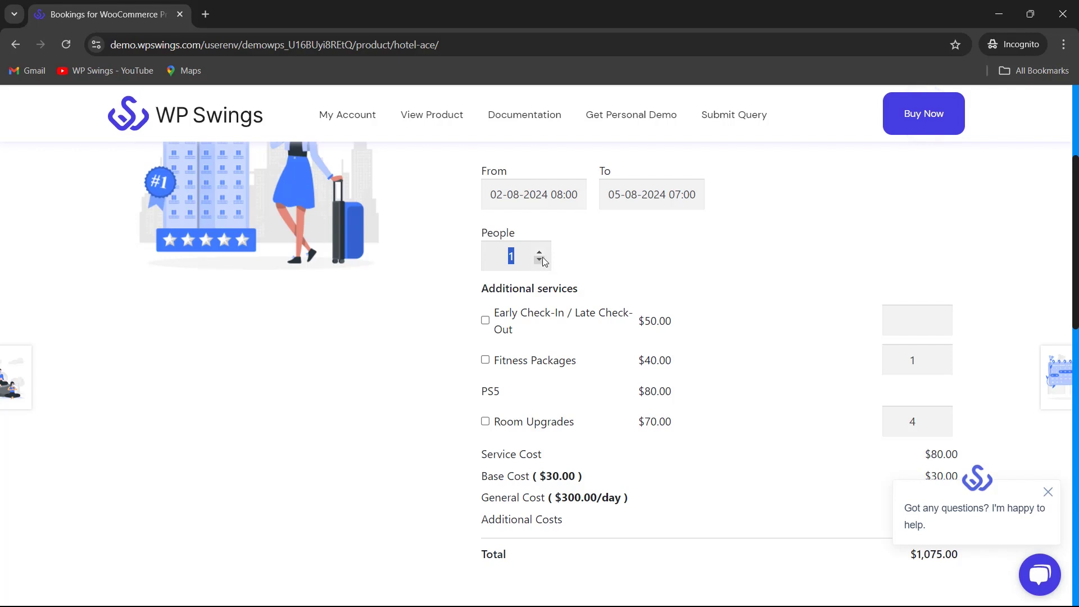
left_click(540, 253)
double_click(539, 252)
left_click(540, 252)
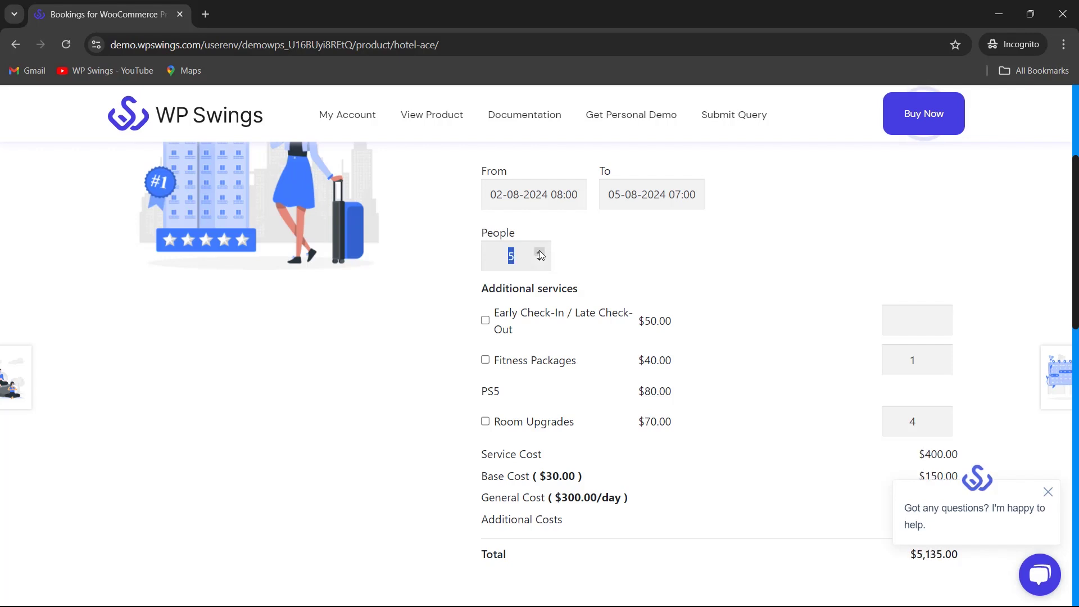
left_click(608, 254)
Examine the booking's cost breakdown and the price of the mandatory PS5 service
scroll(727, 290, "down", 1)
scroll(726, 291, "down", 1)
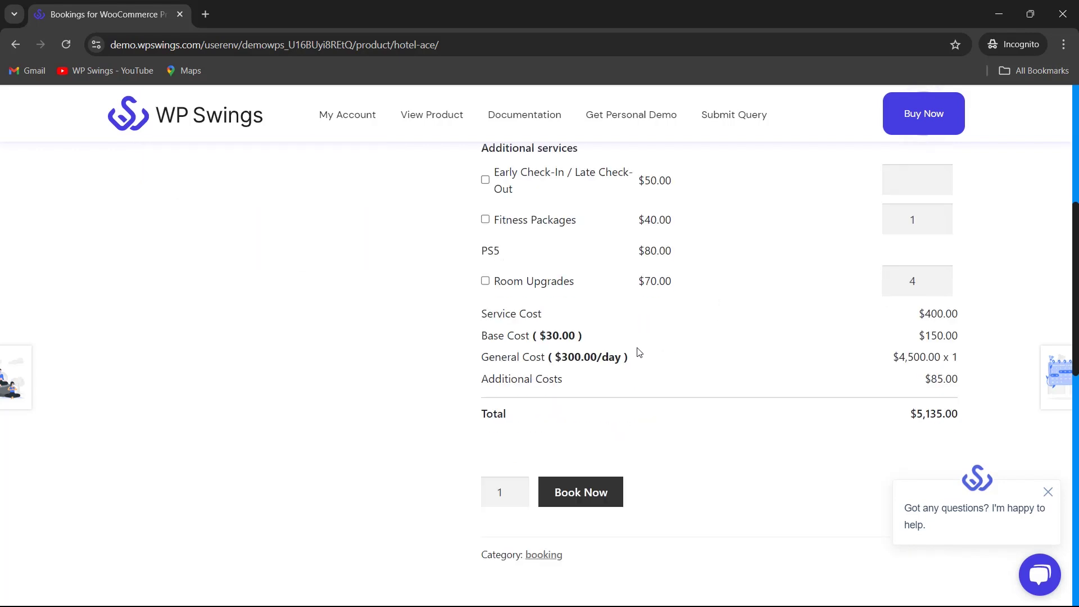
left_click_drag(483, 336, 599, 342)
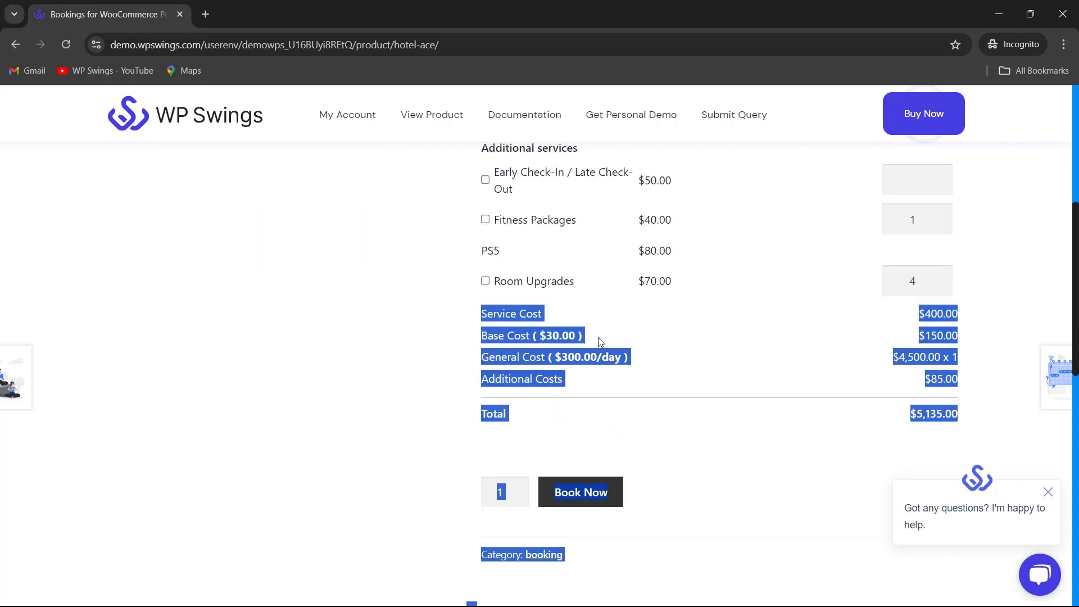
left_click(661, 326)
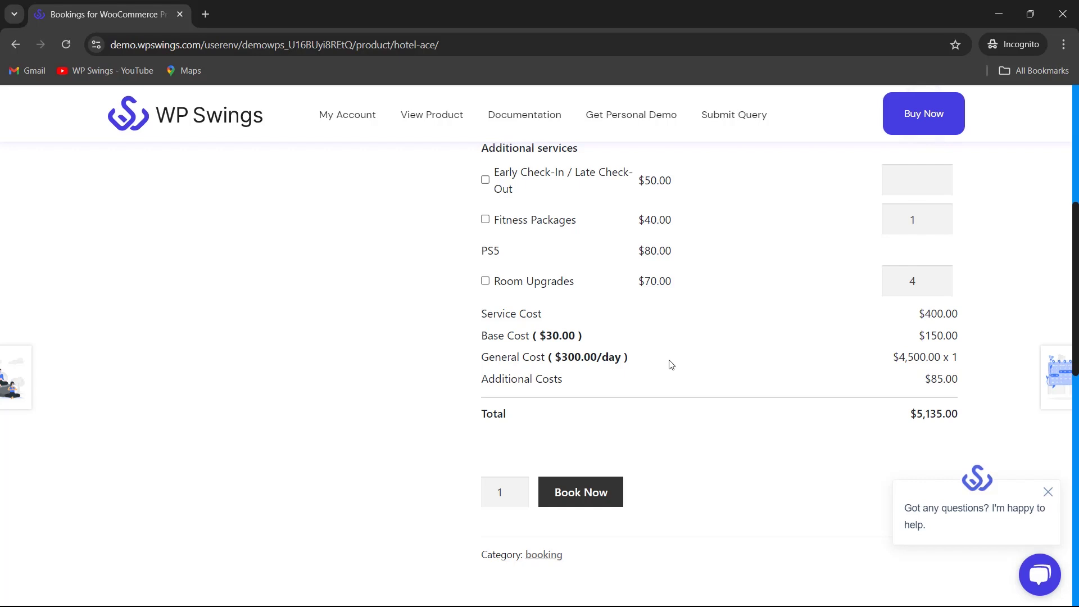
scroll(662, 364, "up", 1)
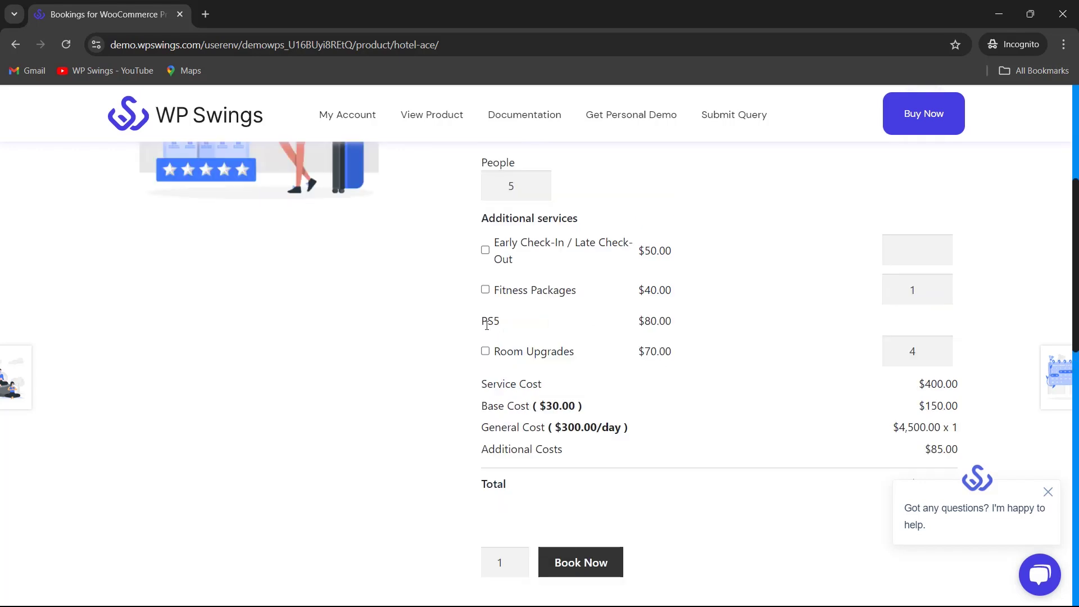
left_click_drag(484, 321, 501, 321)
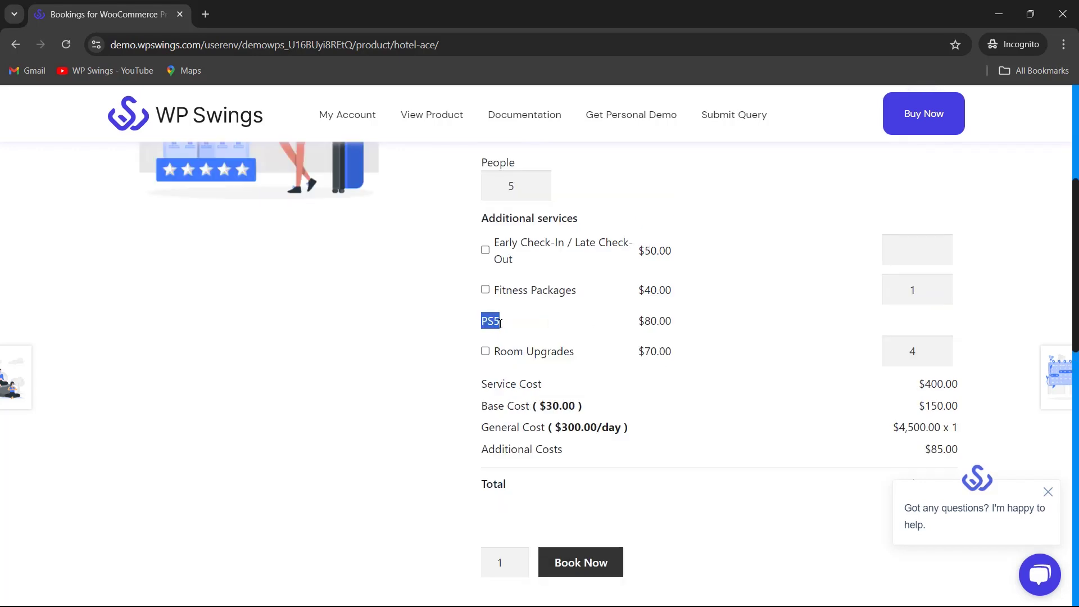
left_click(653, 321)
double_click(653, 321)
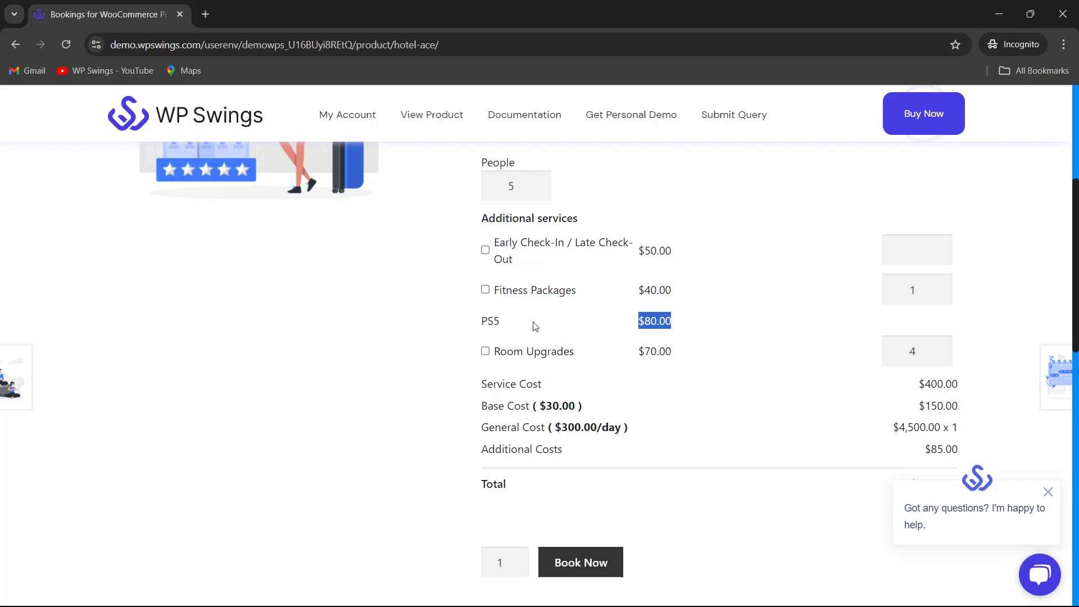
left_click(698, 320)
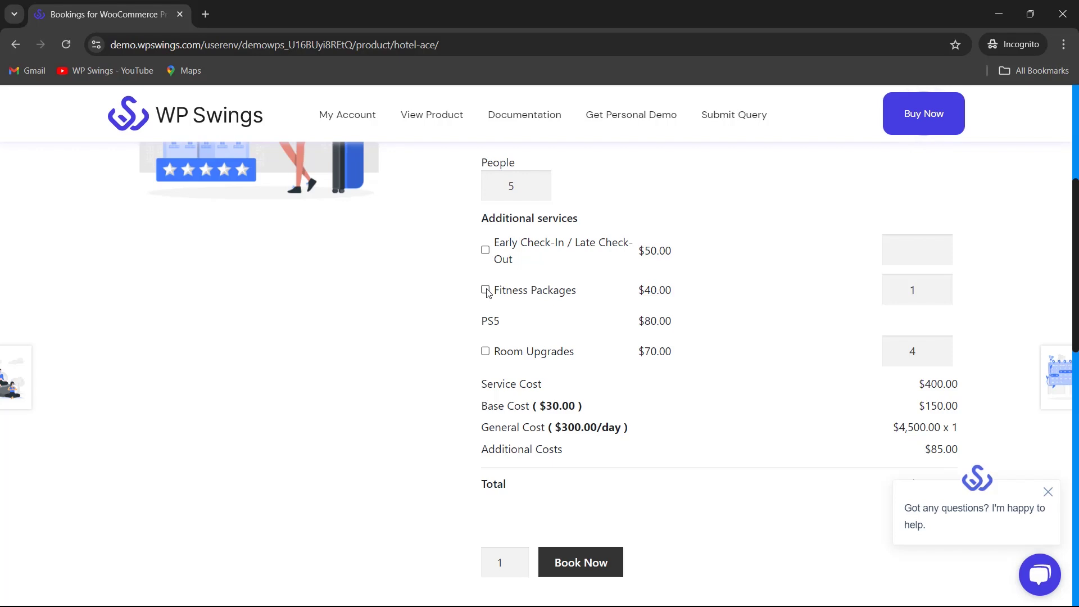
Try adding the Fitness Packages service to the booking and check its effect on the service cost
left_click_drag(591, 294, 497, 290)
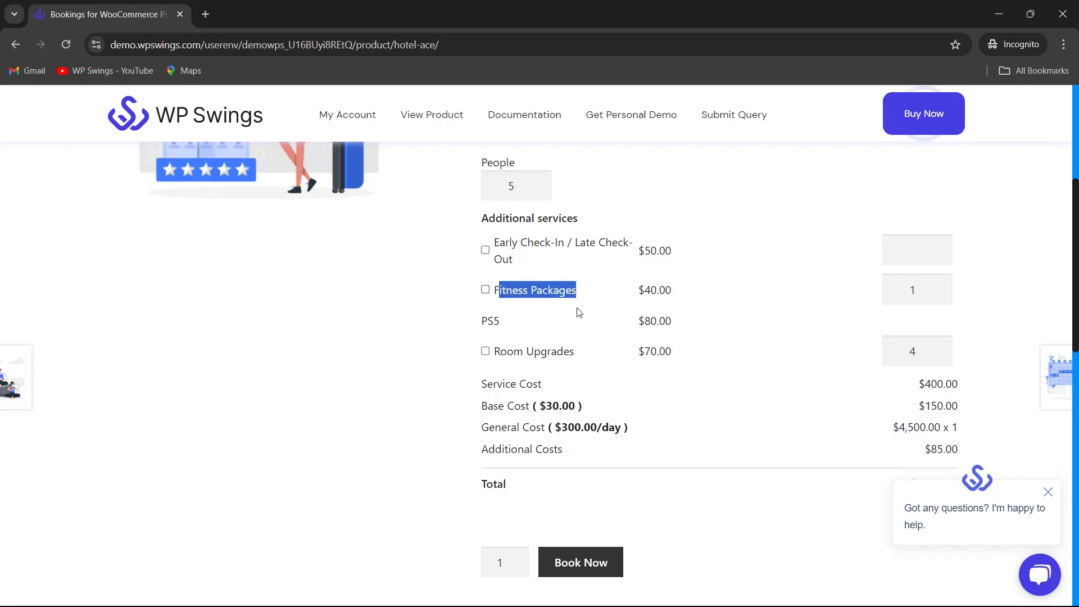
left_click(577, 304)
left_click(486, 291)
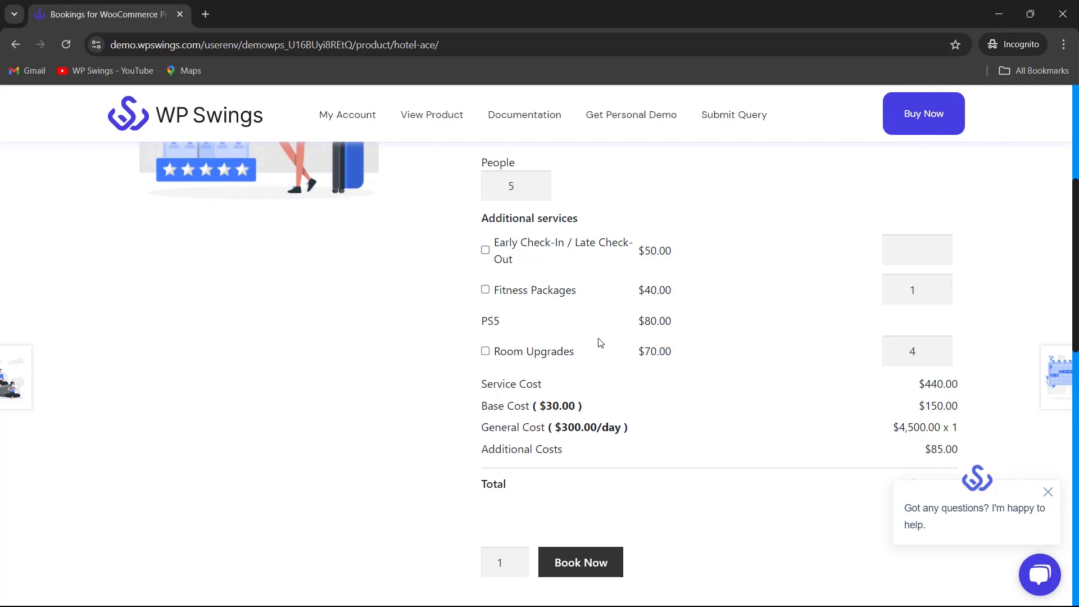
left_click_drag(481, 384, 588, 410)
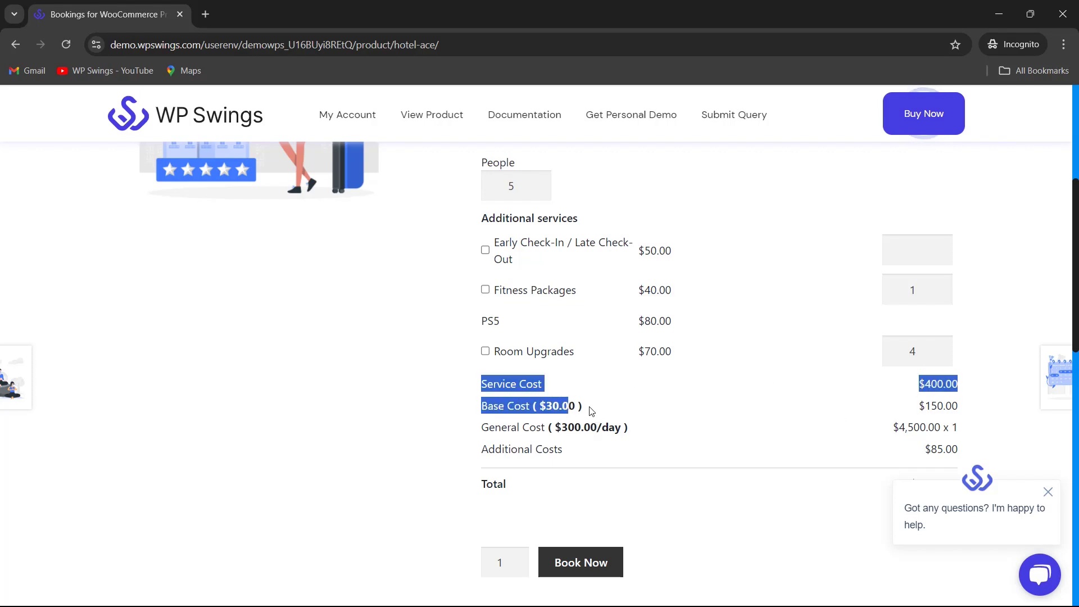
left_click(592, 411)
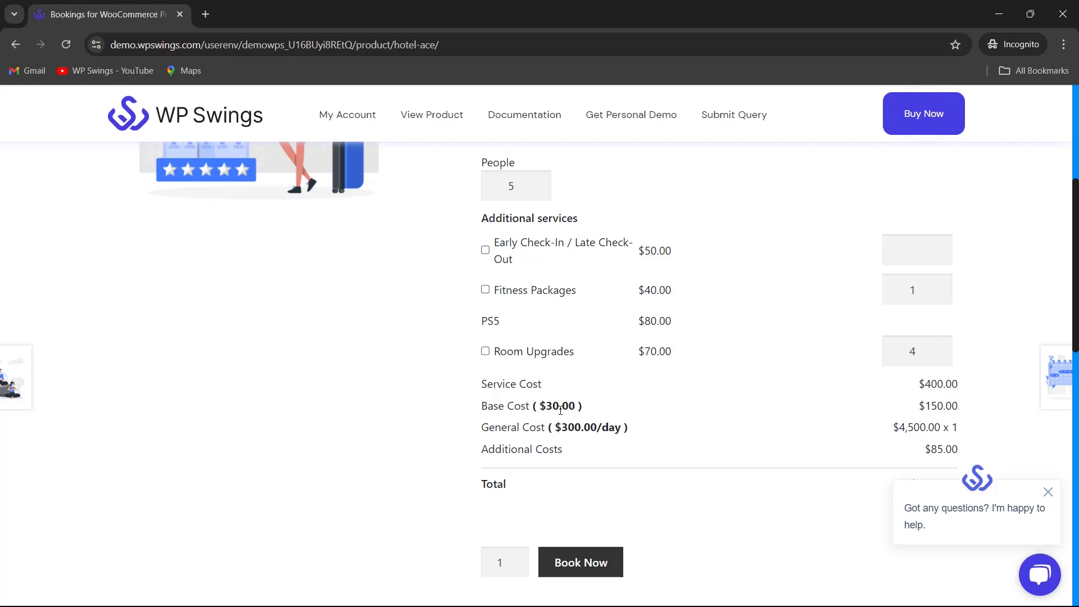
Compare the booking's base cost and service cost with the PS5 price for the chosen number of people
left_click_drag(919, 403, 984, 405)
left_click(984, 405)
left_click_drag(916, 380, 954, 385)
left_click(759, 404)
left_click_drag(638, 325, 661, 323)
scroll(737, 451, "up", 3)
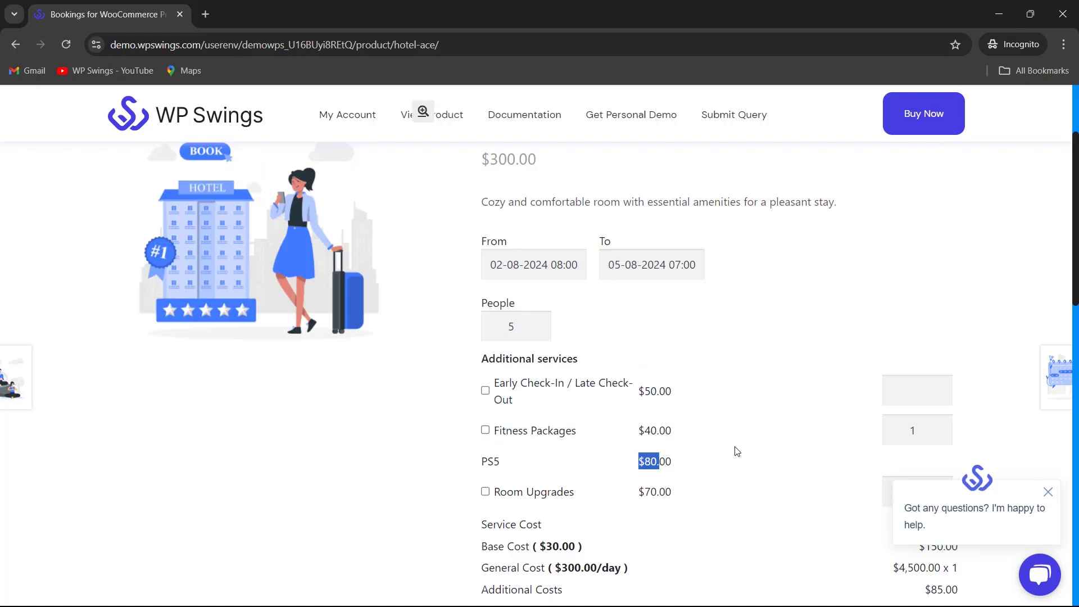
scroll(737, 451, "down", 6)
scroll(737, 451, "up", 3)
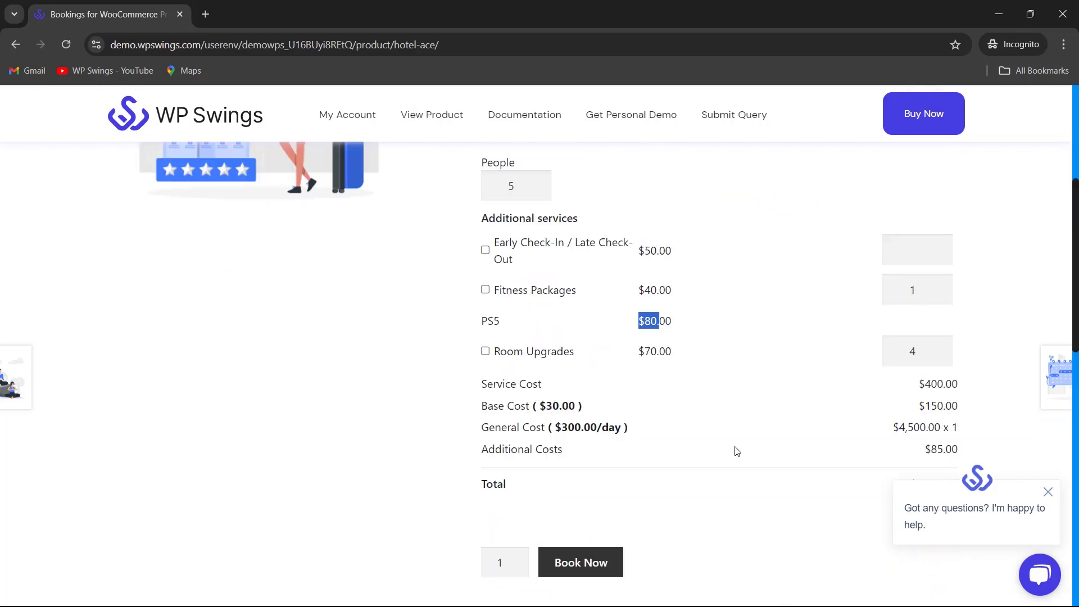
Check the general, additional and total costs against the selected dates and number of people
scroll(705, 436, "up", 3)
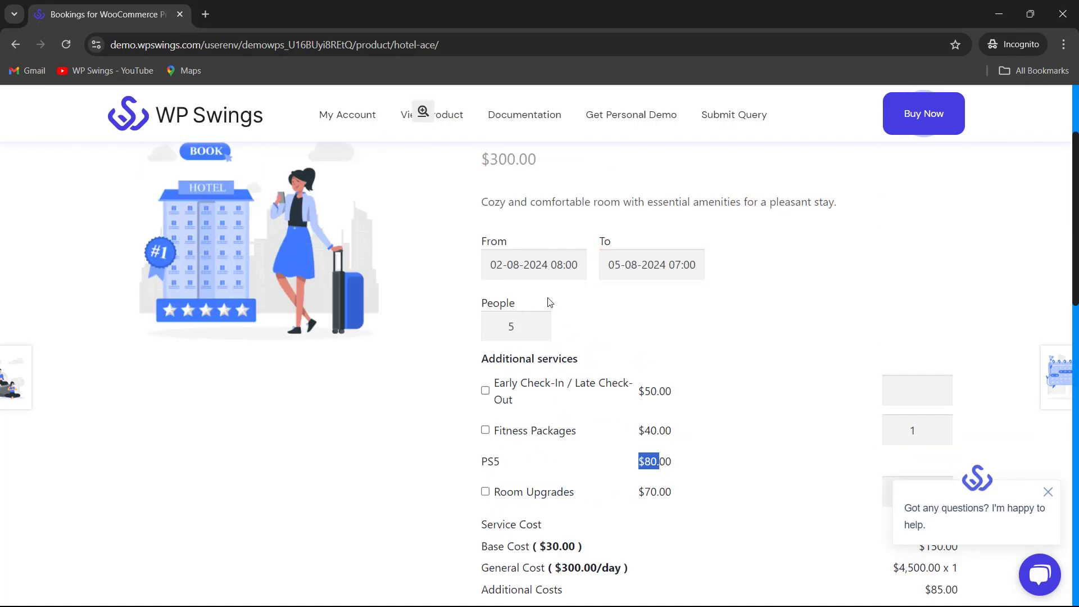
scroll(681, 317, "down", 6)
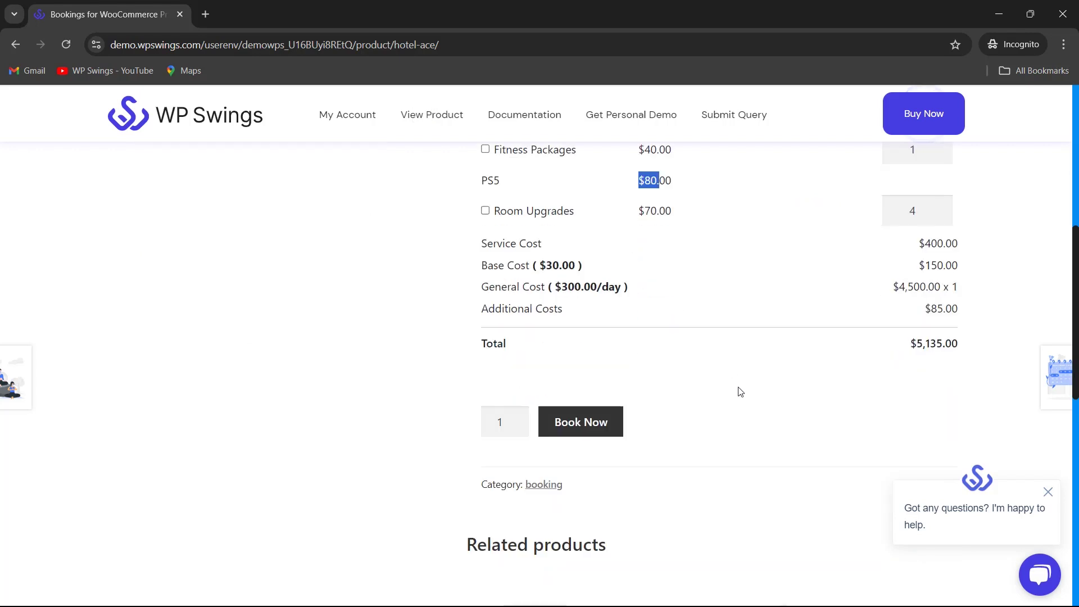
left_click_drag(479, 242, 915, 287)
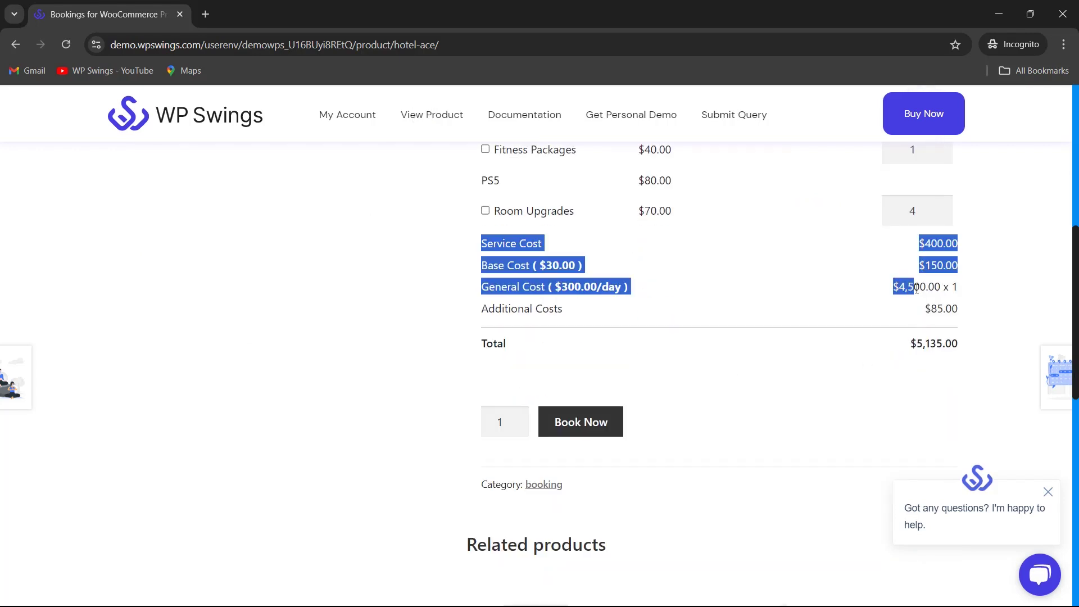
left_click(916, 288)
scroll(711, 378, "up", 1)
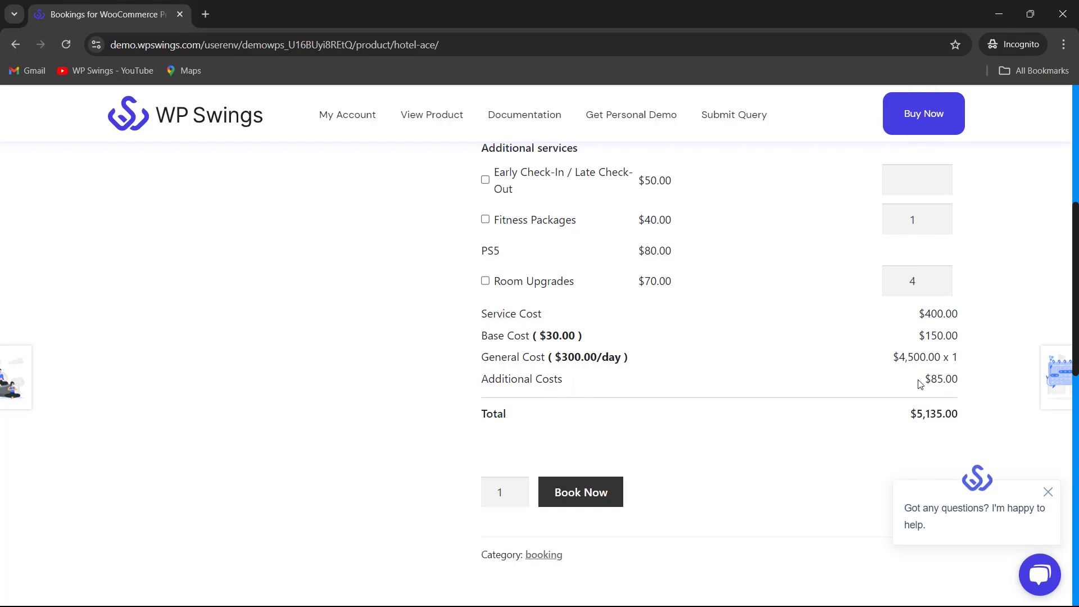
left_click_drag(942, 380, 481, 312)
left_click(745, 429)
Book the Hotel Ace stay with the chosen dates and people, and proceed from the cart to checkout
scroll(745, 428, "up", 5)
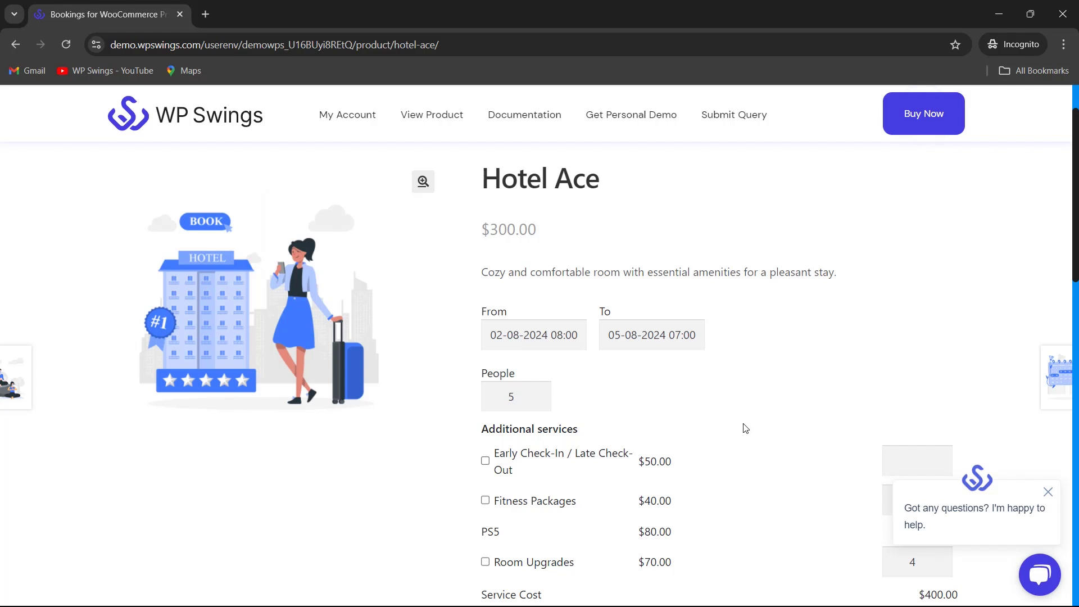
scroll(745, 428, "down", 1)
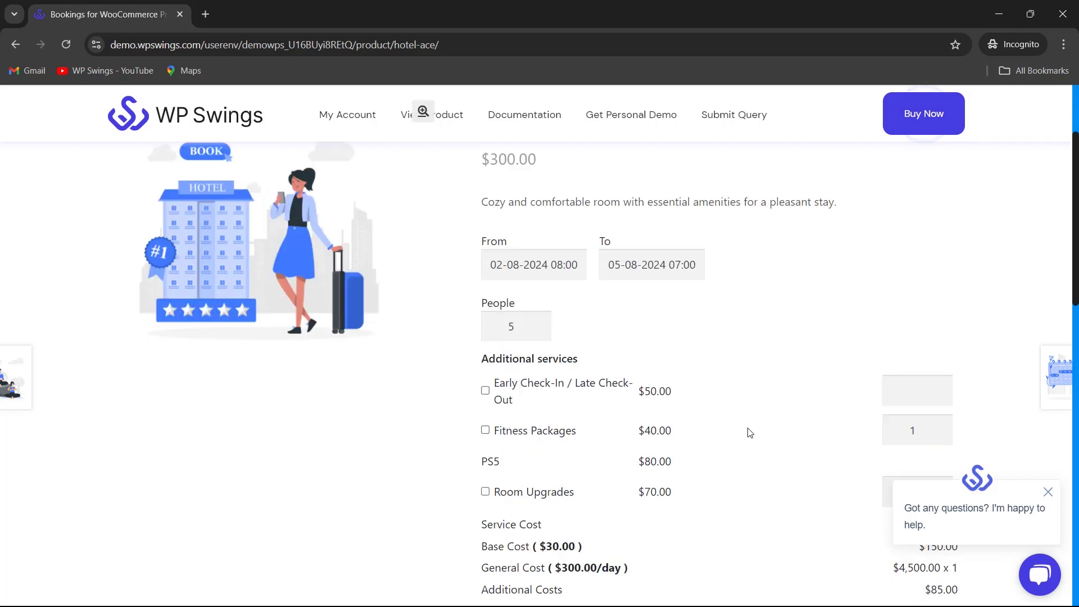
scroll(749, 432, "down", 2)
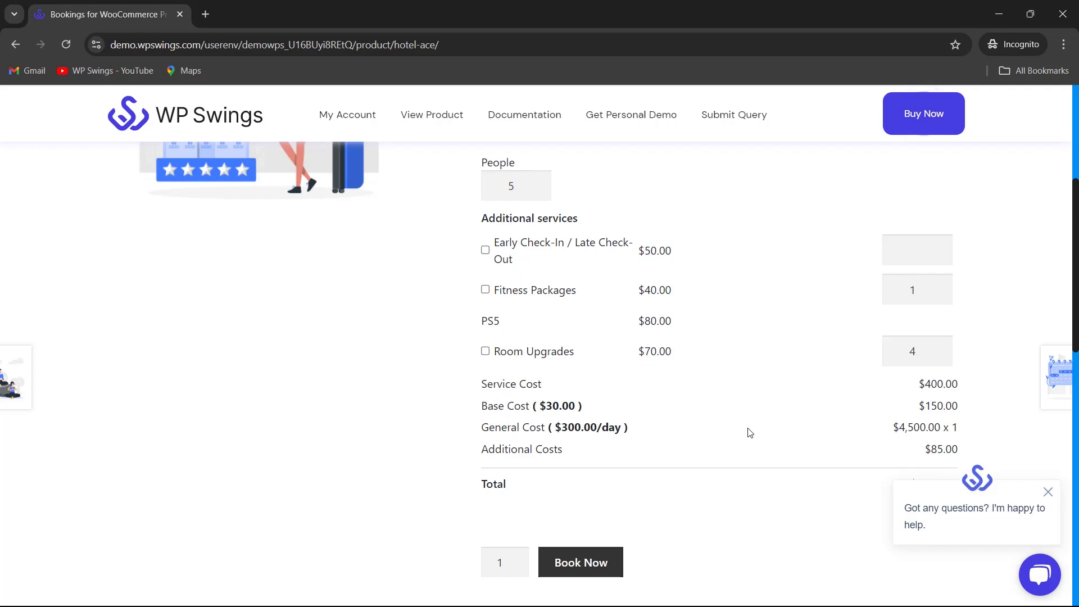
scroll(749, 432, "down", 2)
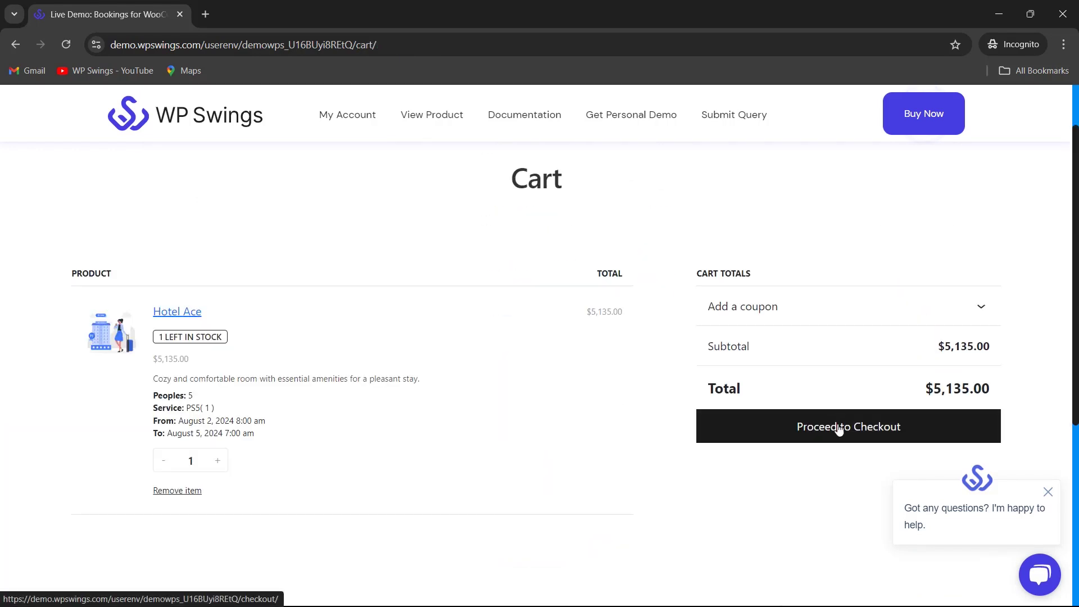
left_click(841, 428)
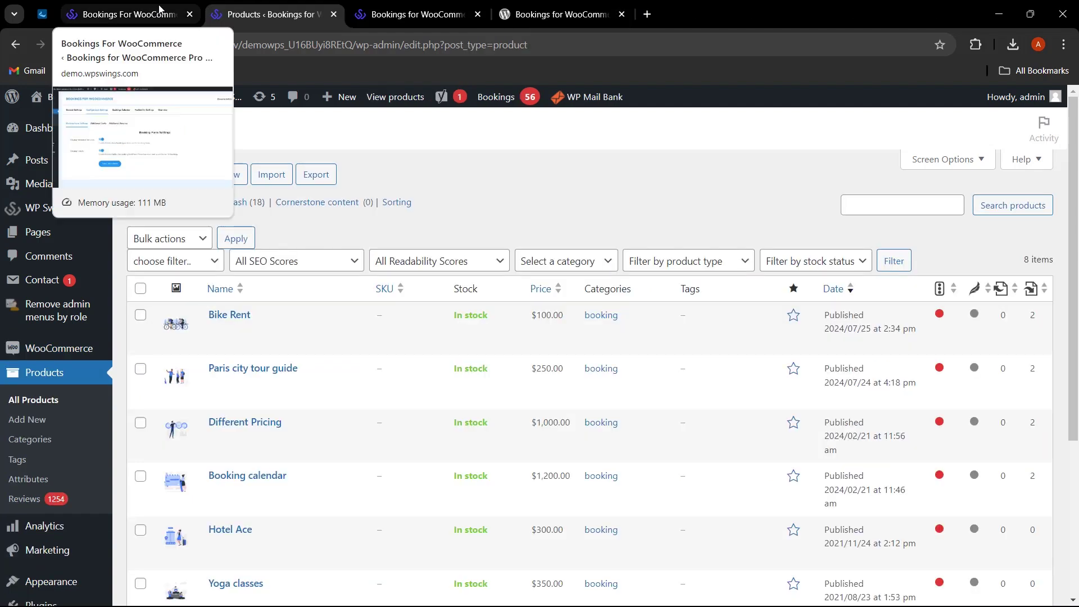
Return to the admin product list and open the Car wash product for editing
scroll(301, 355, "down", 1)
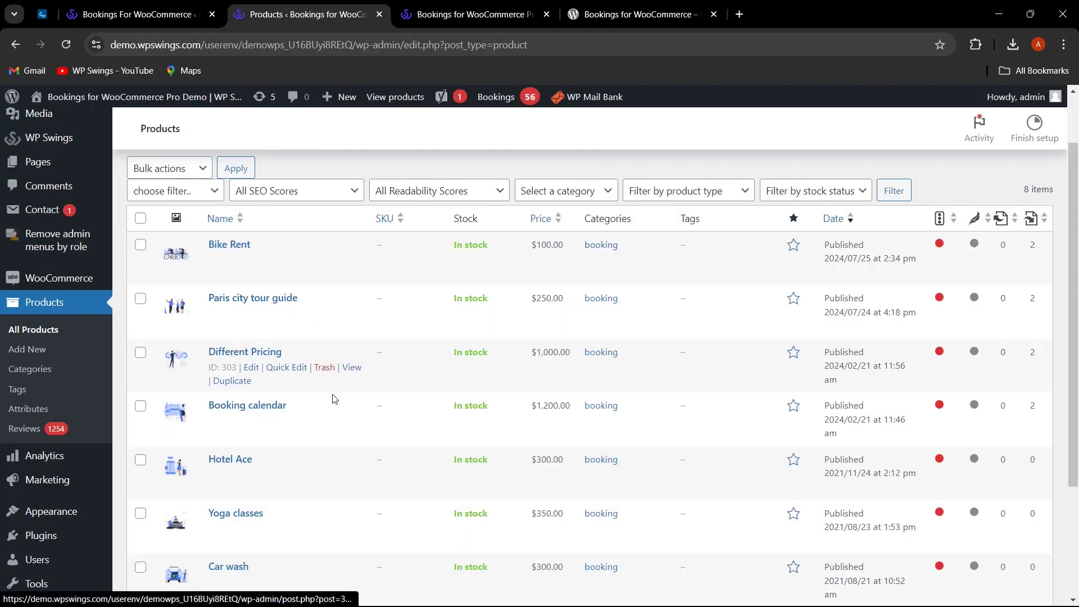
scroll(315, 404, "down", 2)
left_click(247, 442)
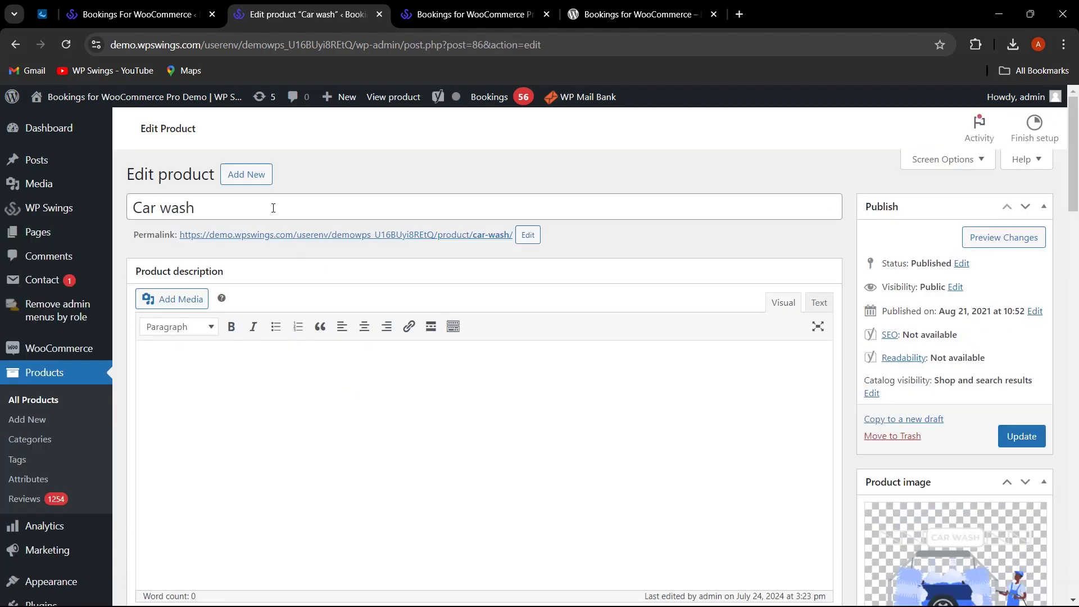
Enable Booking Confirmation in the Car wash product's general booking settings
scroll(290, 208, "down", 20)
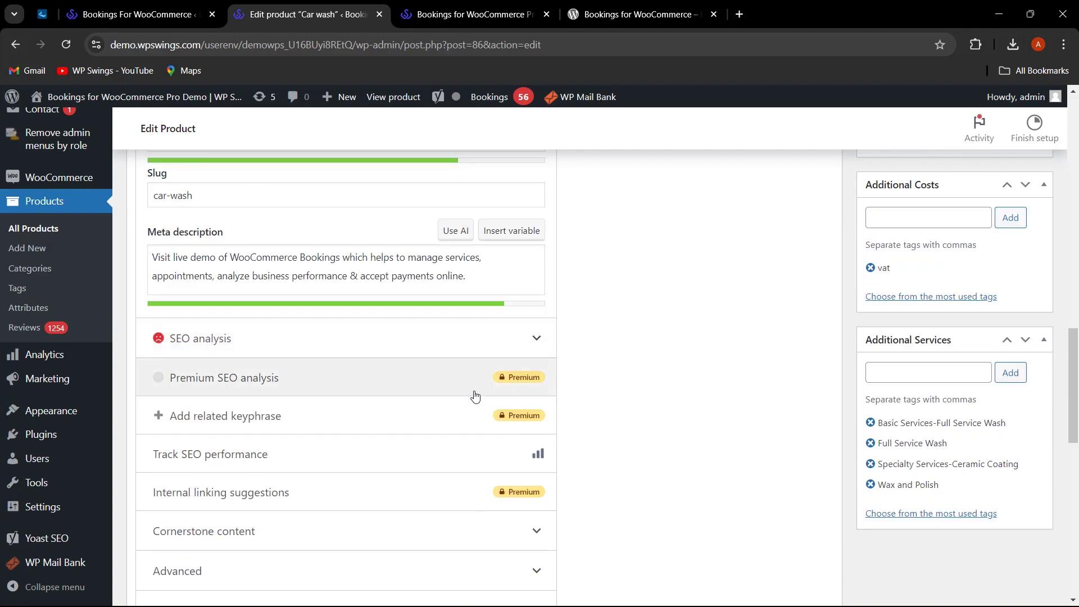
scroll(615, 370, "down", 2)
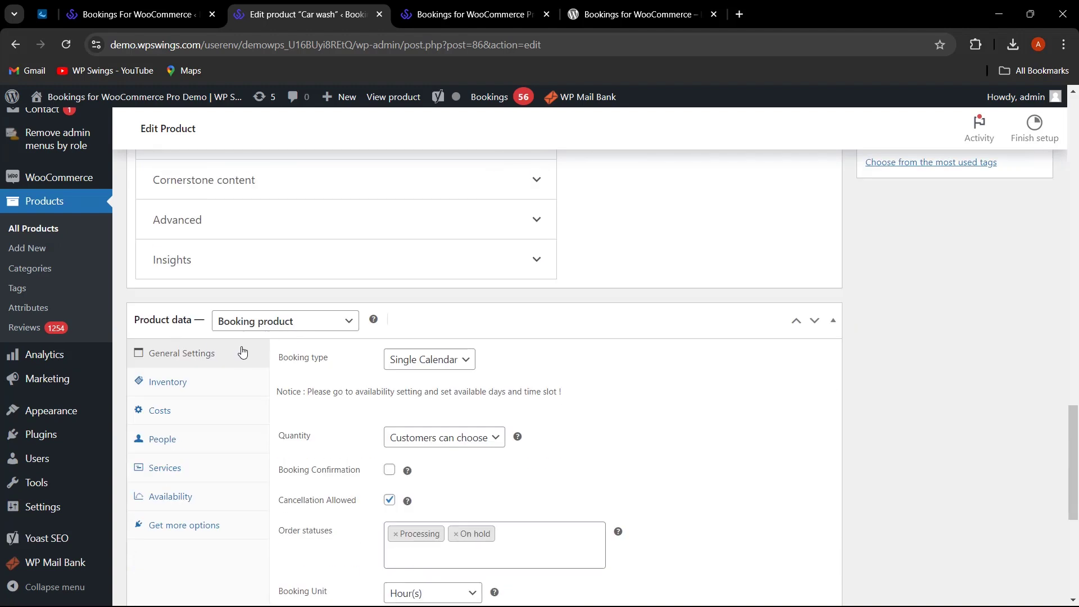
scroll(518, 360, "down", 1)
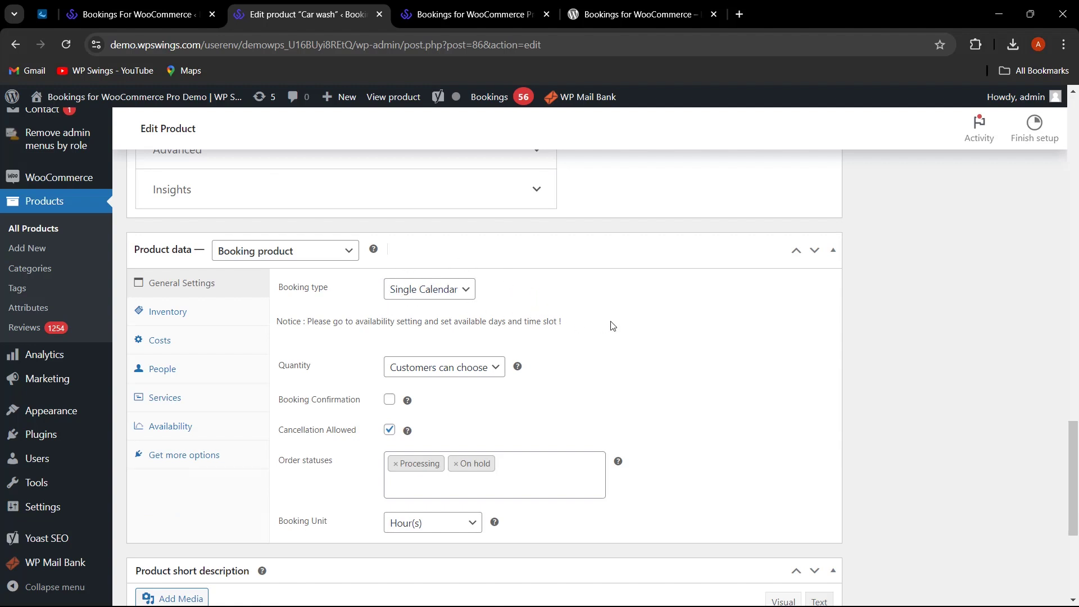
scroll(612, 326, "down", 1)
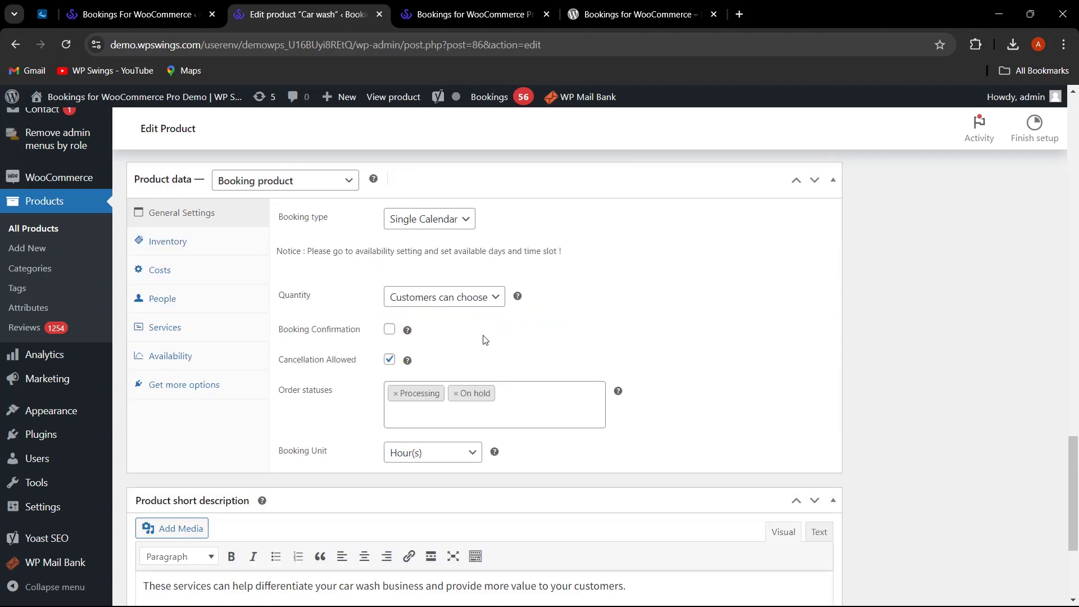
left_click(389, 331)
scroll(607, 332, "down", 1)
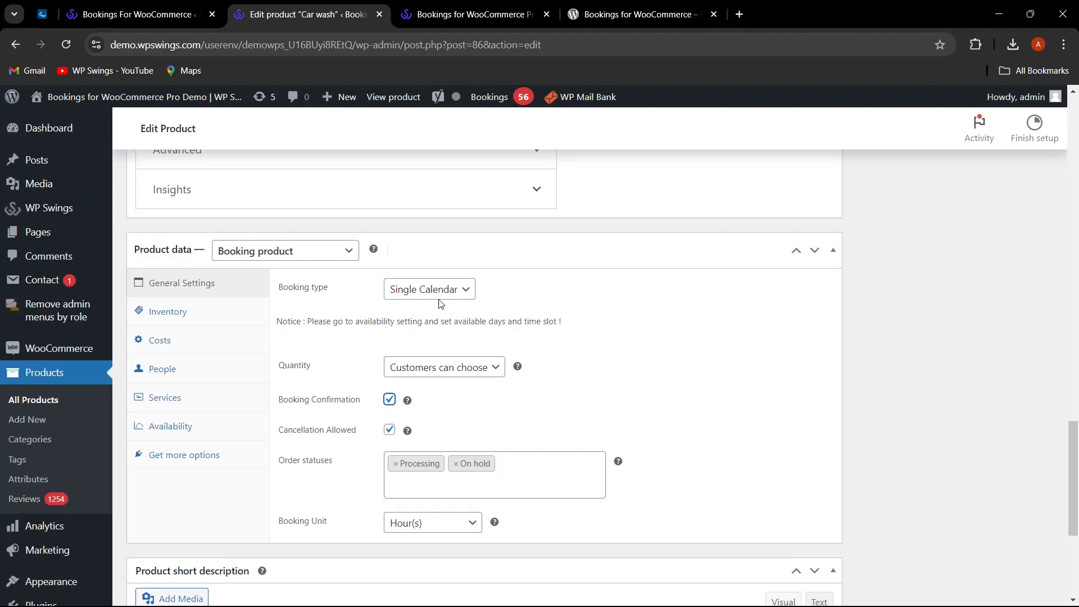
Review the Car wash product's booking unit, costs, people and services settings
scroll(707, 351, "down", 1)
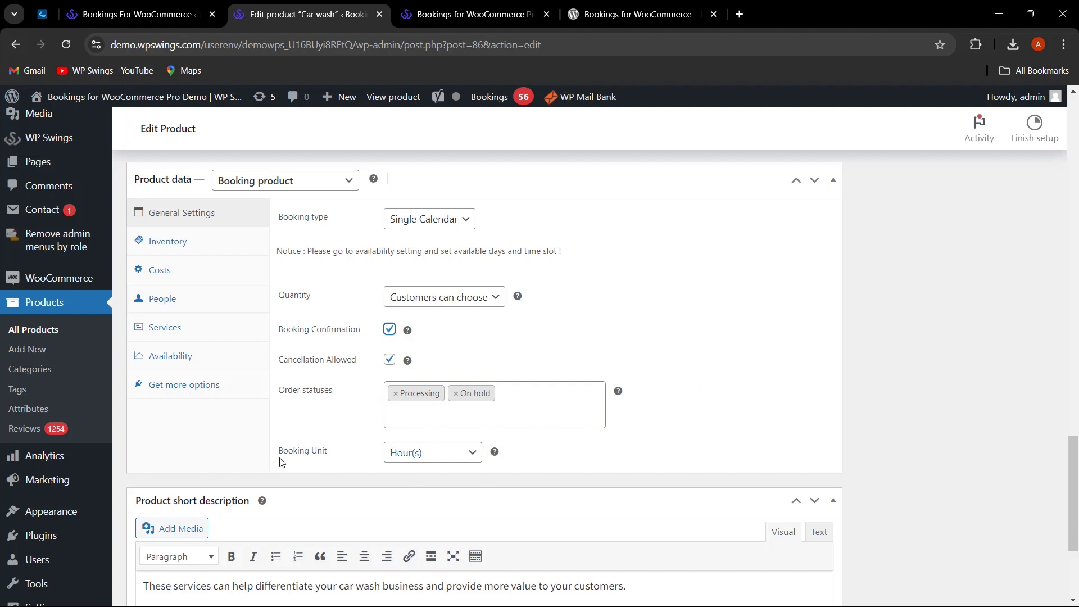
left_click_drag(281, 462, 318, 460)
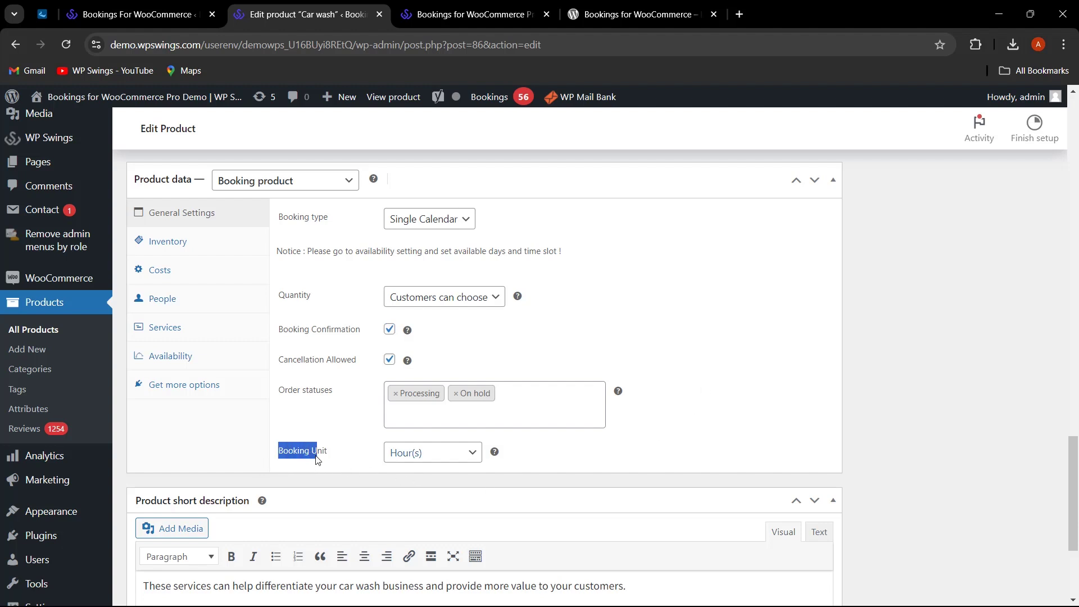
left_click(192, 276)
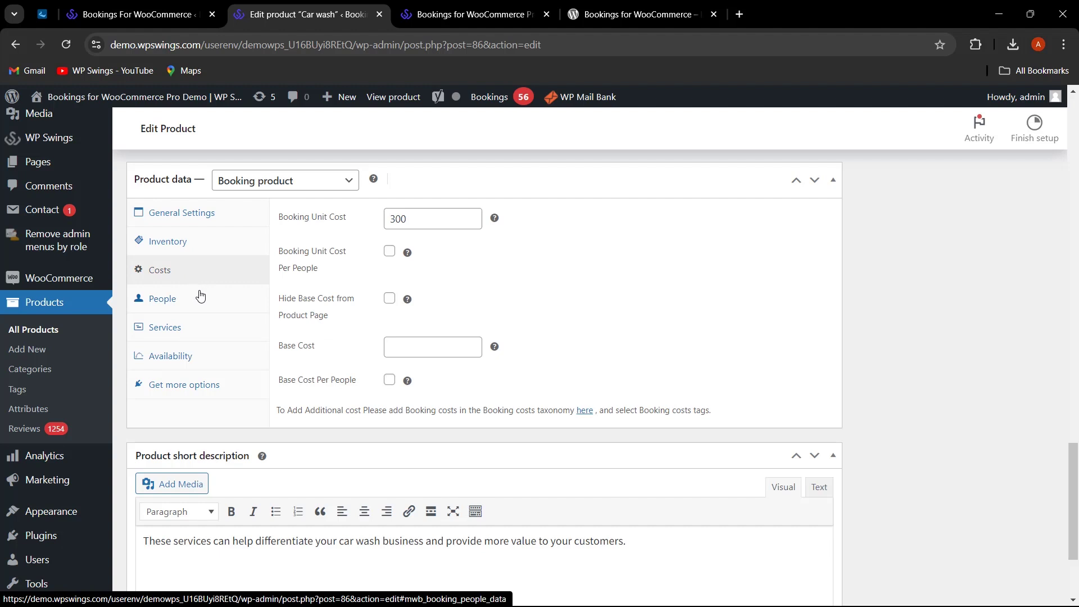
left_click(200, 299)
left_click(203, 329)
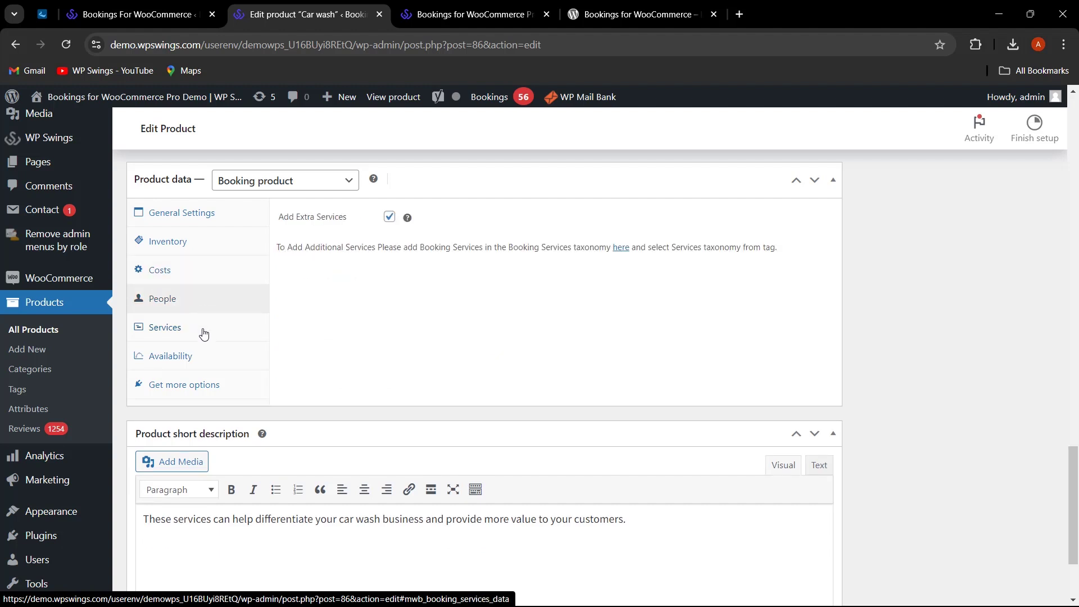
Open the Car wash product's availability settings and clear the date up to which days are available
left_click(212, 363)
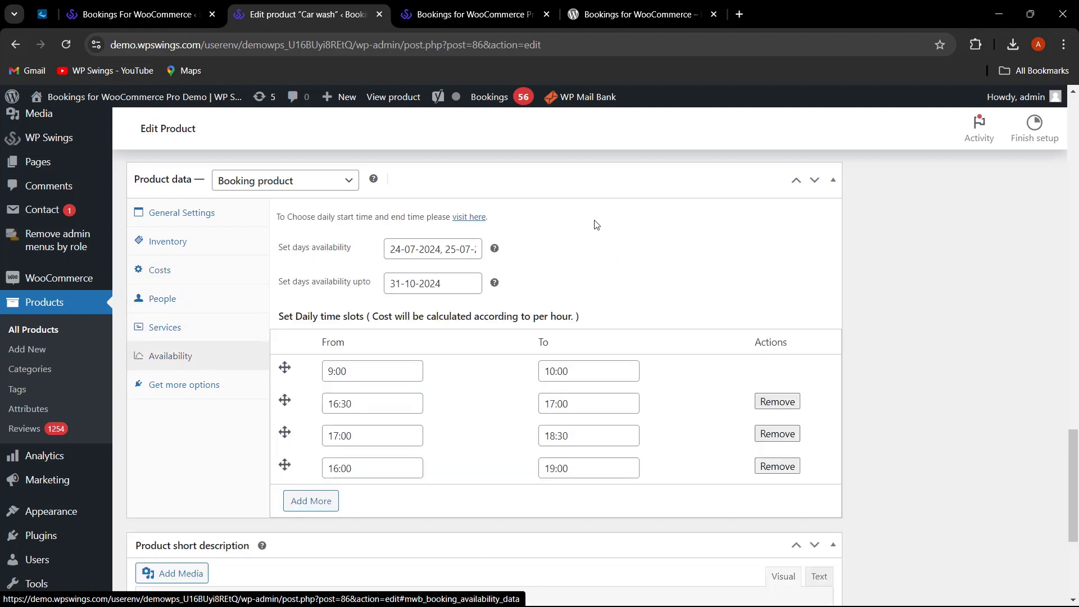
left_click(471, 279)
left_click(518, 283)
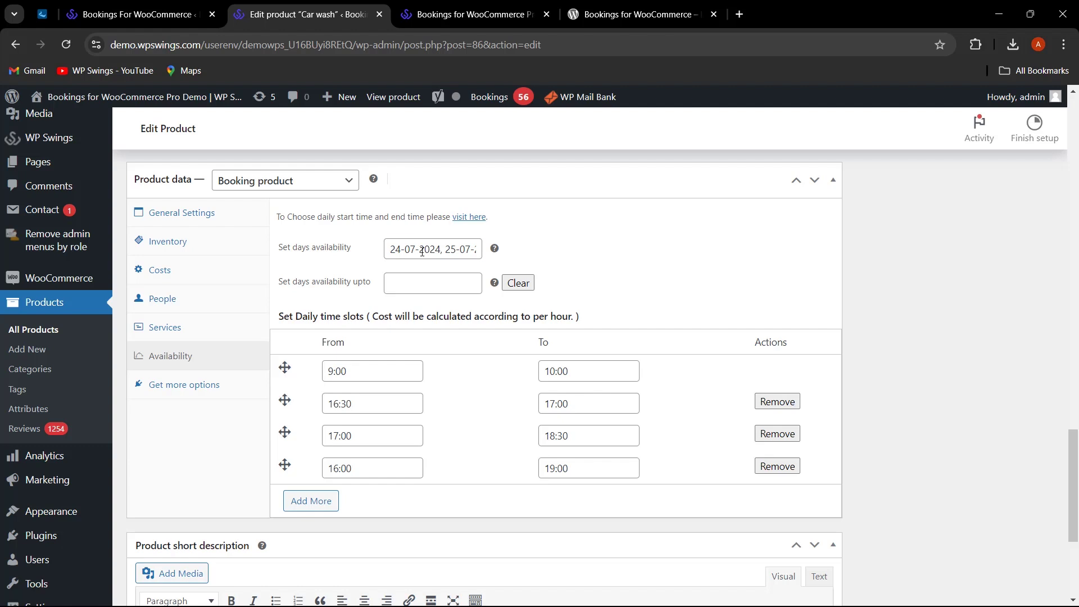
Try picking 20 to 25 August 2024 as individual available days for the Car wash product
left_click(423, 252)
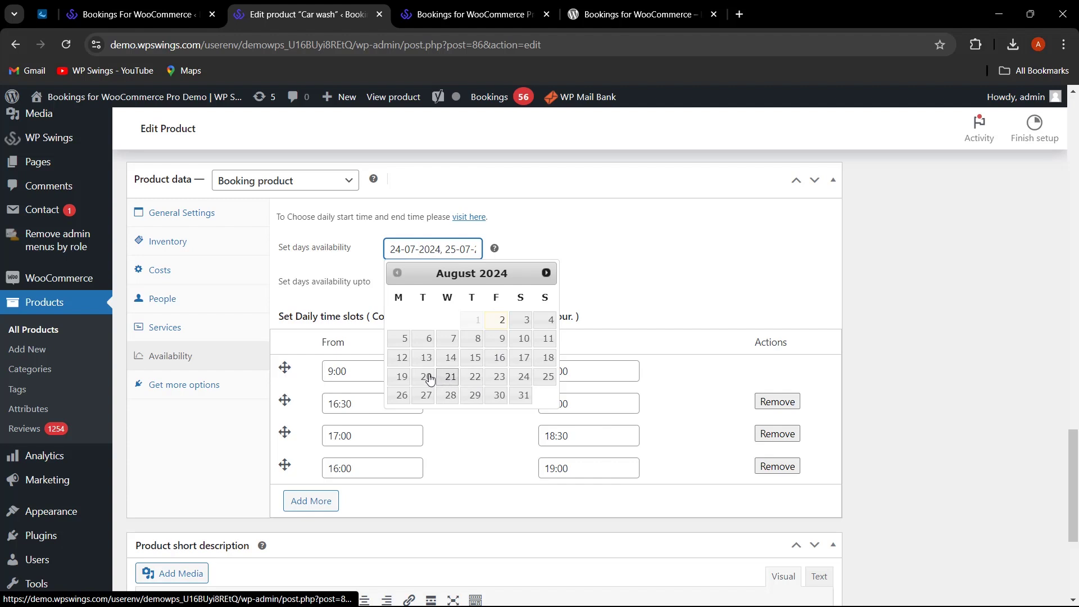
left_click(427, 378)
left_click(450, 377)
left_click(475, 377)
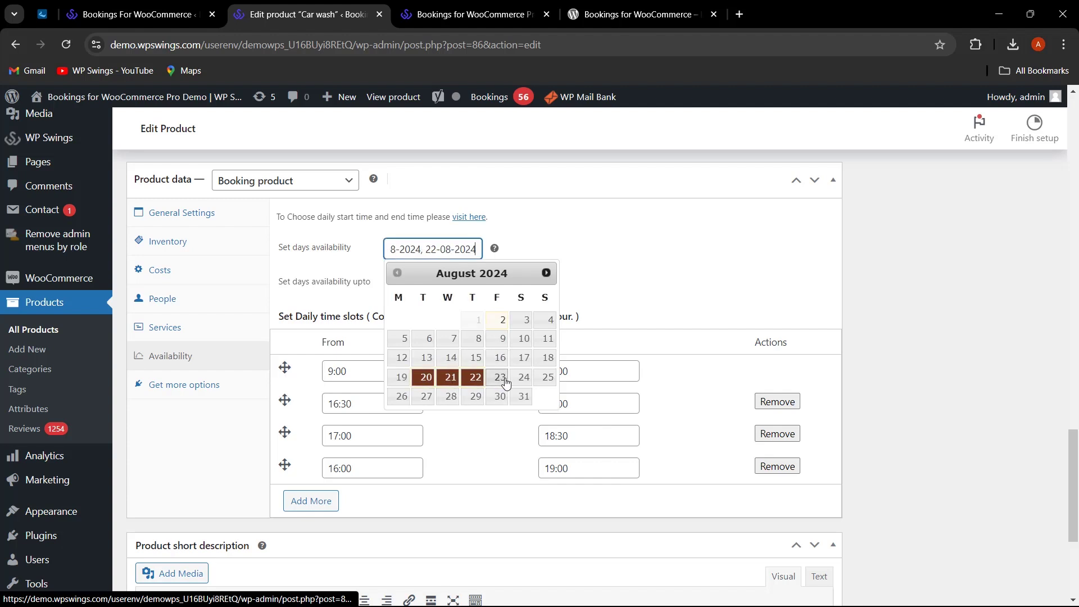
left_click(499, 377)
left_click(523, 377)
left_click(547, 377)
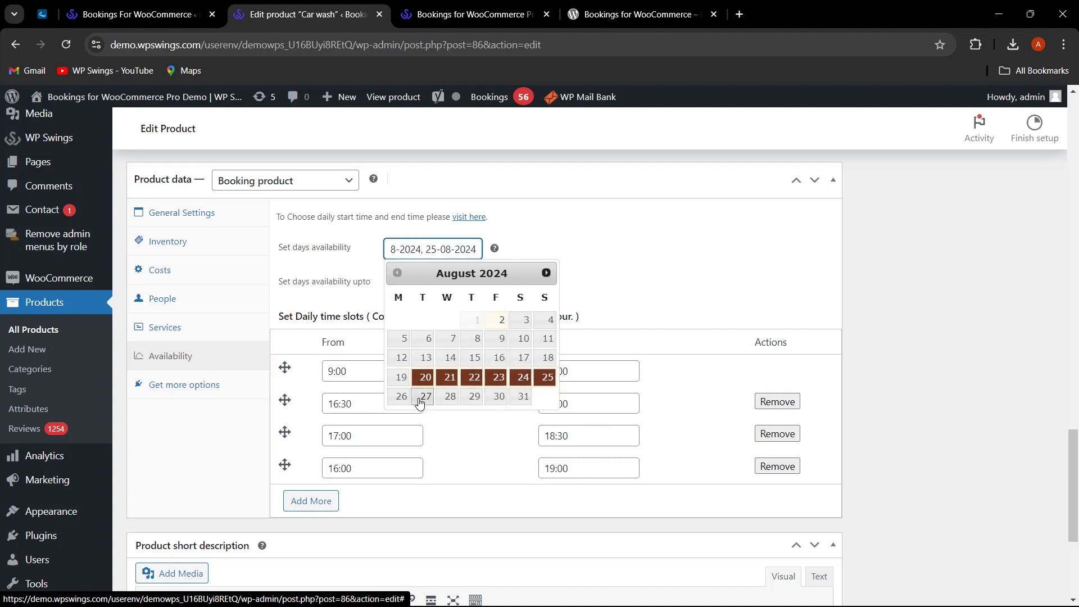
left_click(647, 254)
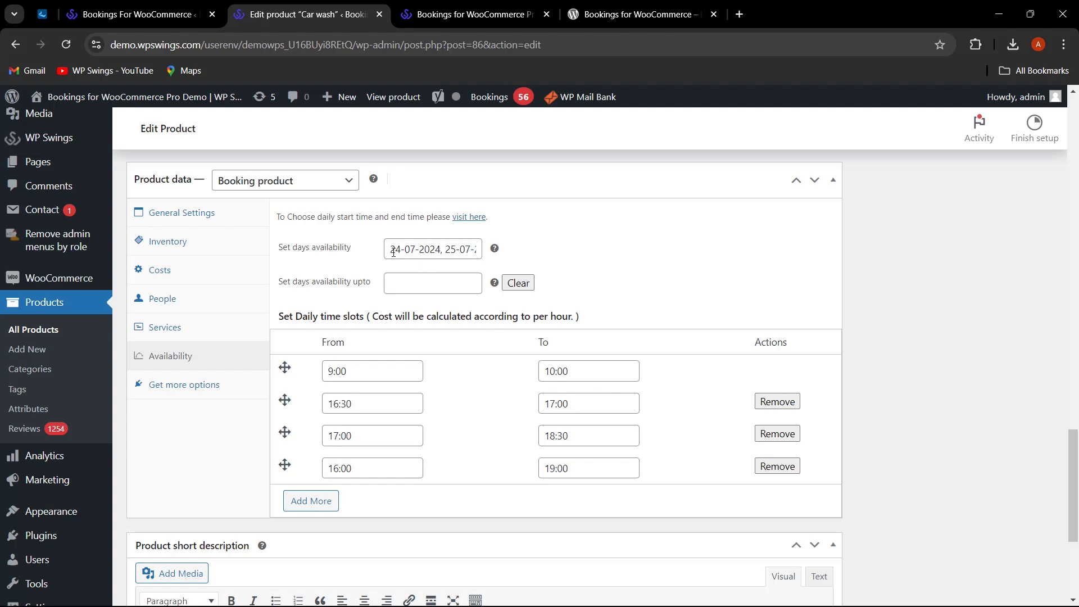
left_click(422, 251)
left_click(398, 393)
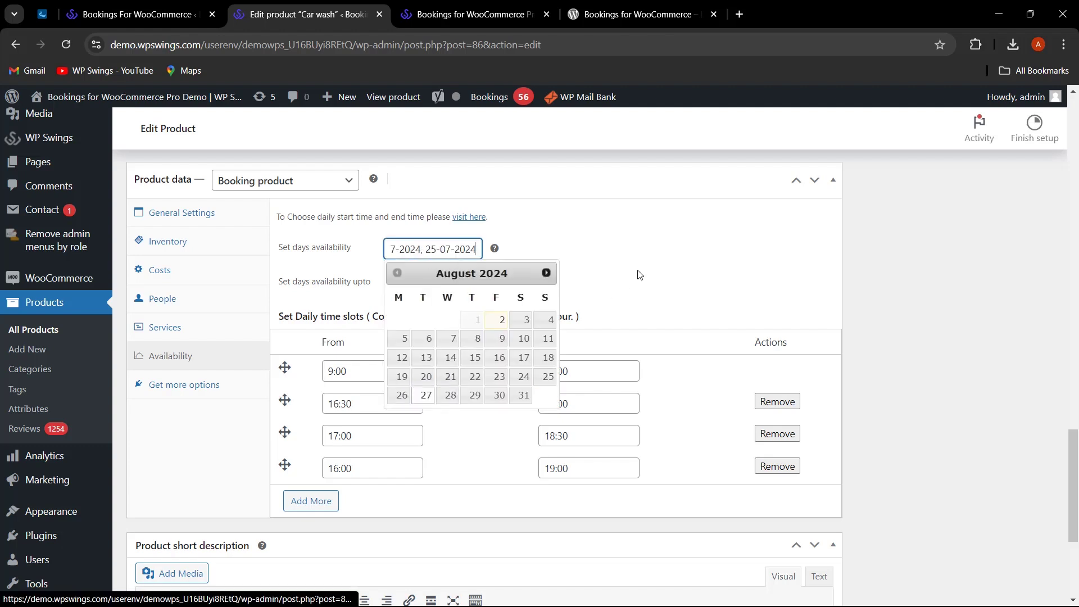
left_click(342, 287)
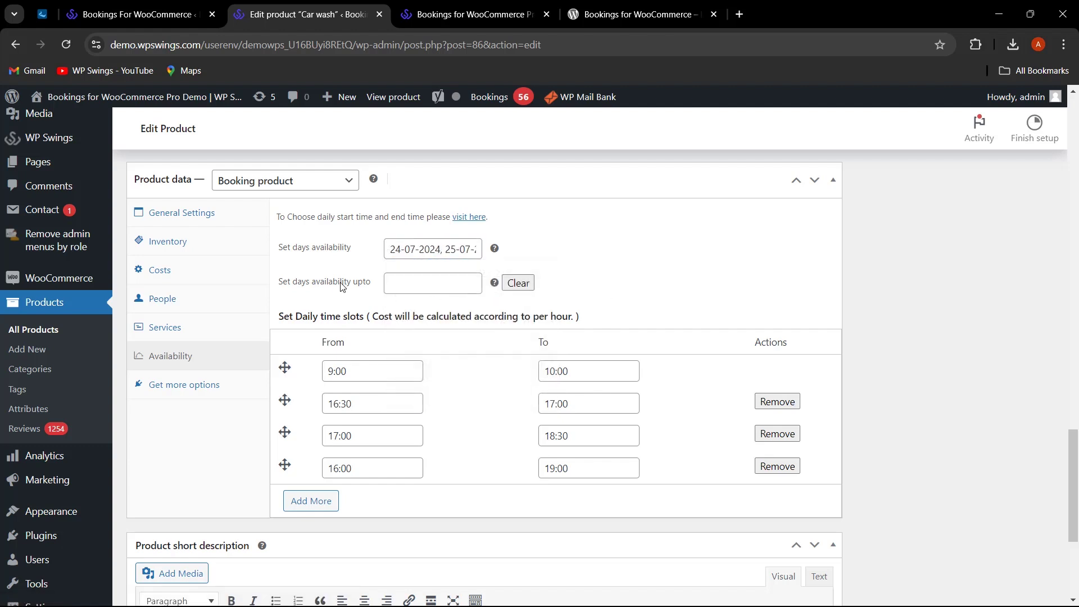
Set the days availability limit to 31-08-2024 and clear that date again
left_click(400, 283)
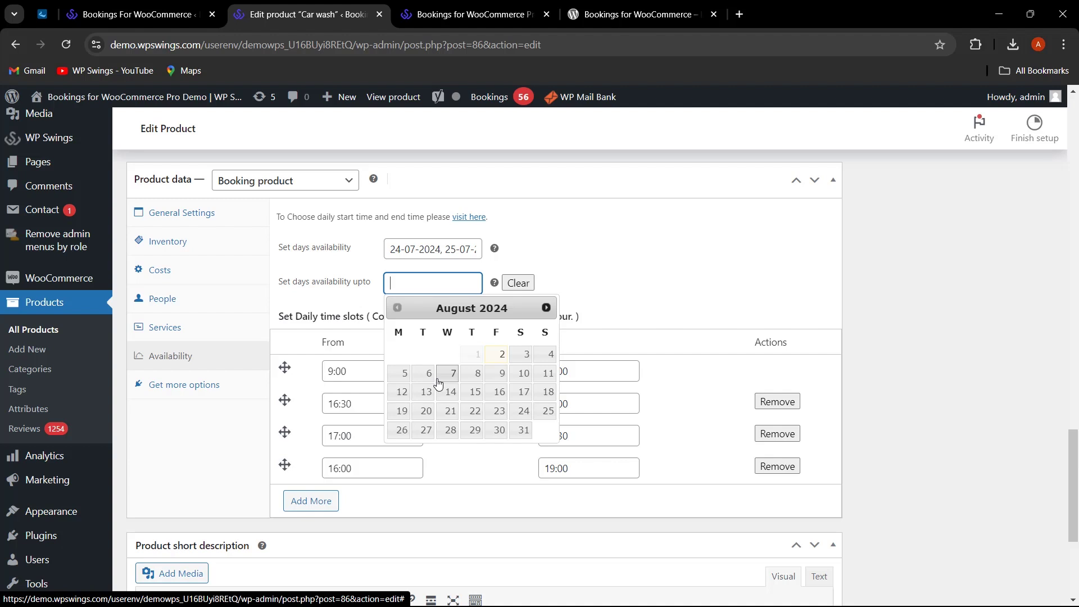
left_click(523, 430)
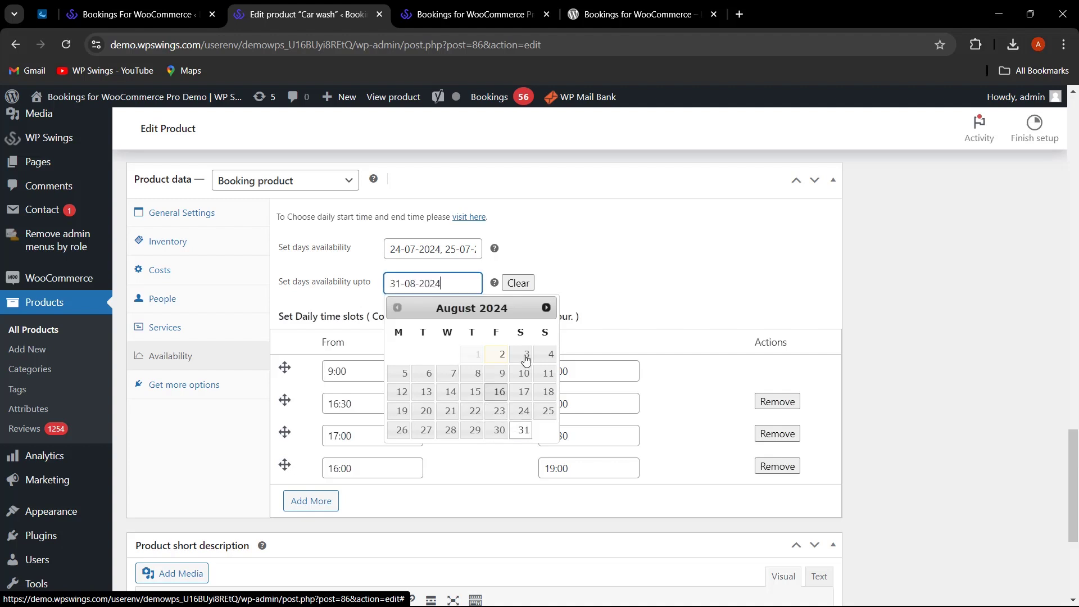
left_click(640, 265)
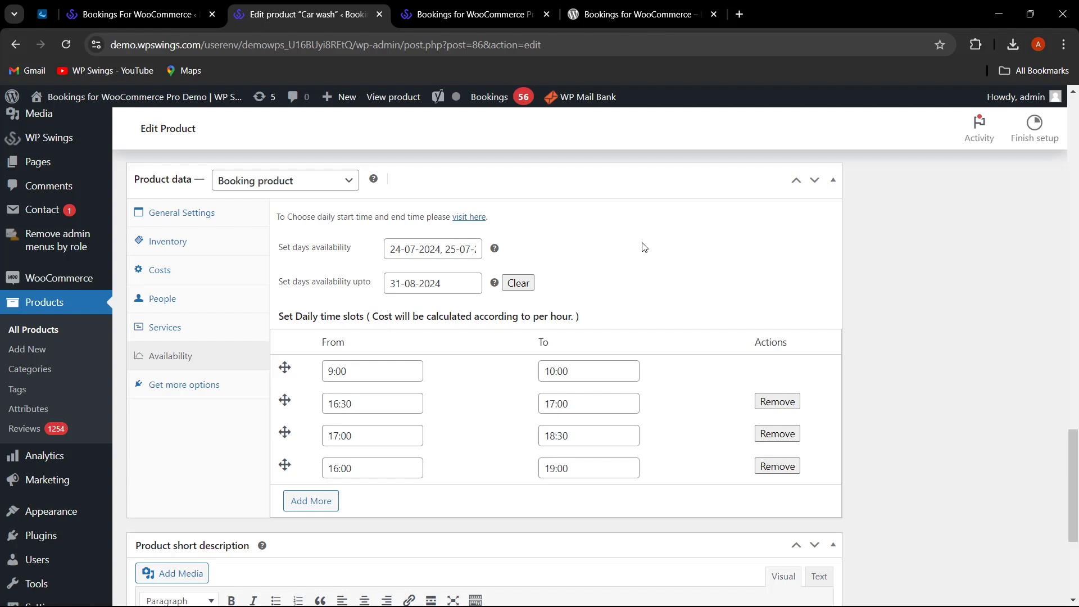
left_click(431, 248)
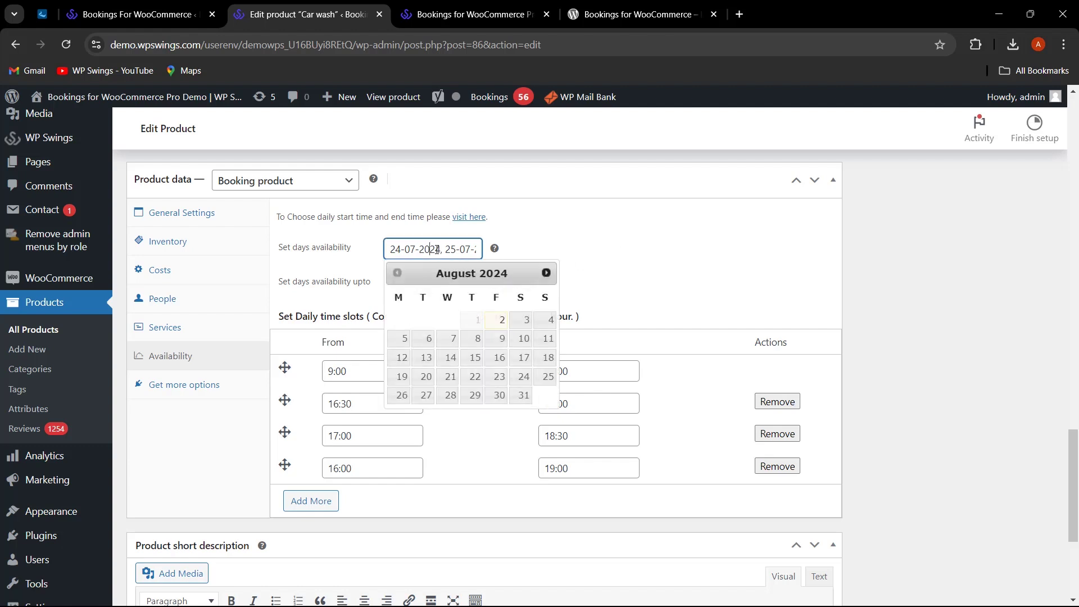
left_click(308, 263)
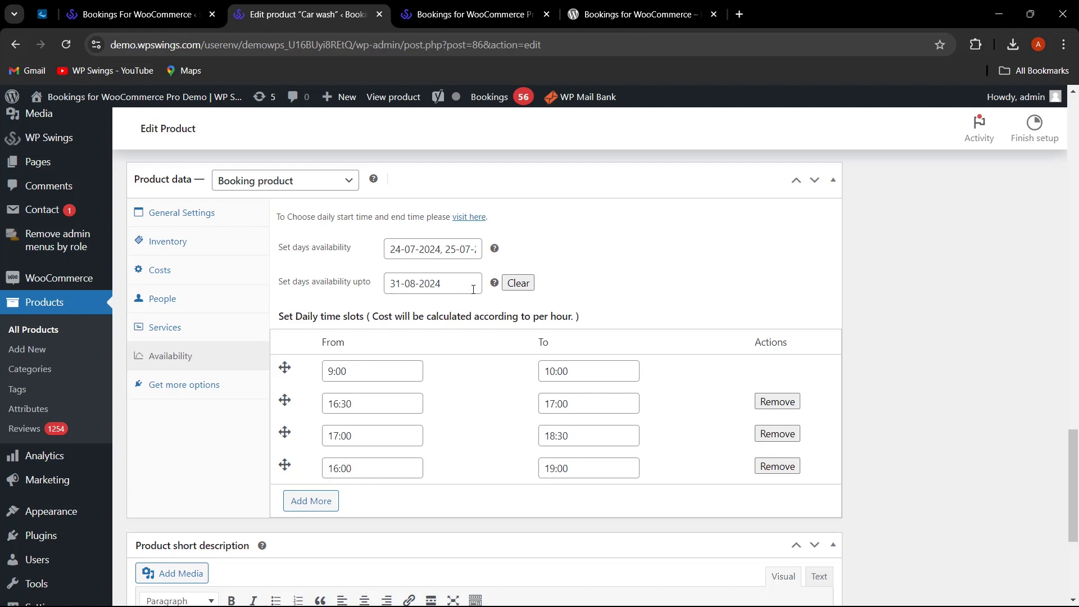
left_click(518, 283)
Update the Car wash product to save its booking settings
scroll(657, 274, "down", 1)
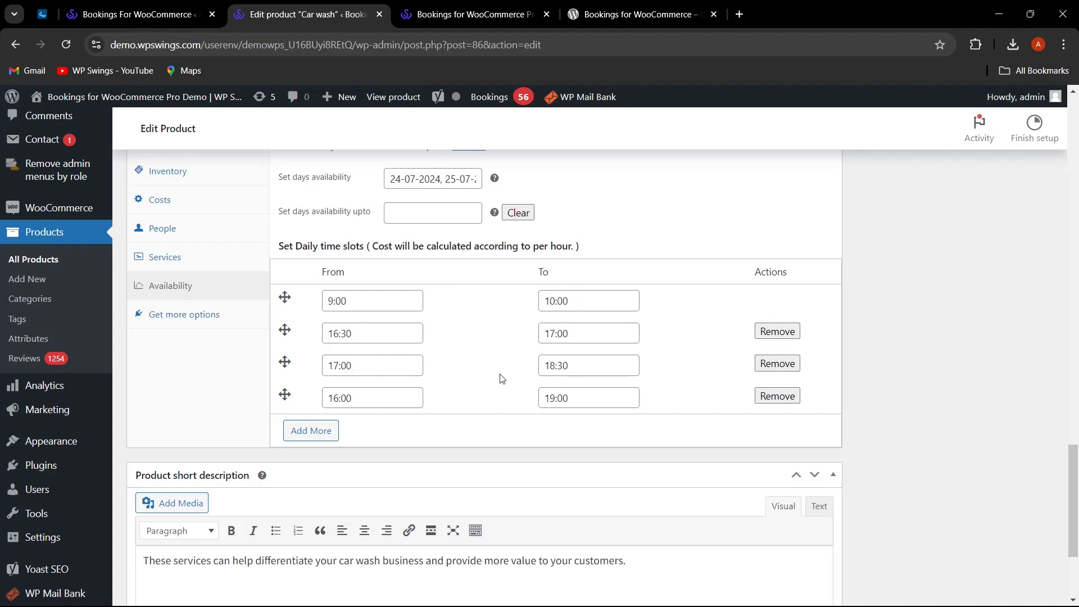
scroll(501, 378, "up", 2)
scroll(964, 352, "up", 10)
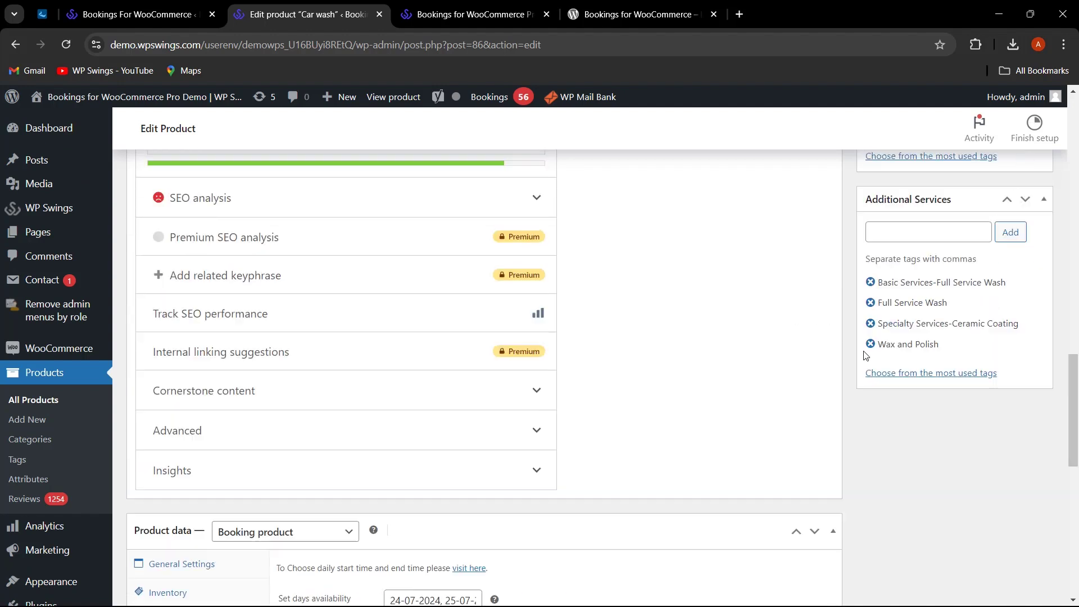
scroll(965, 351, "up", 10)
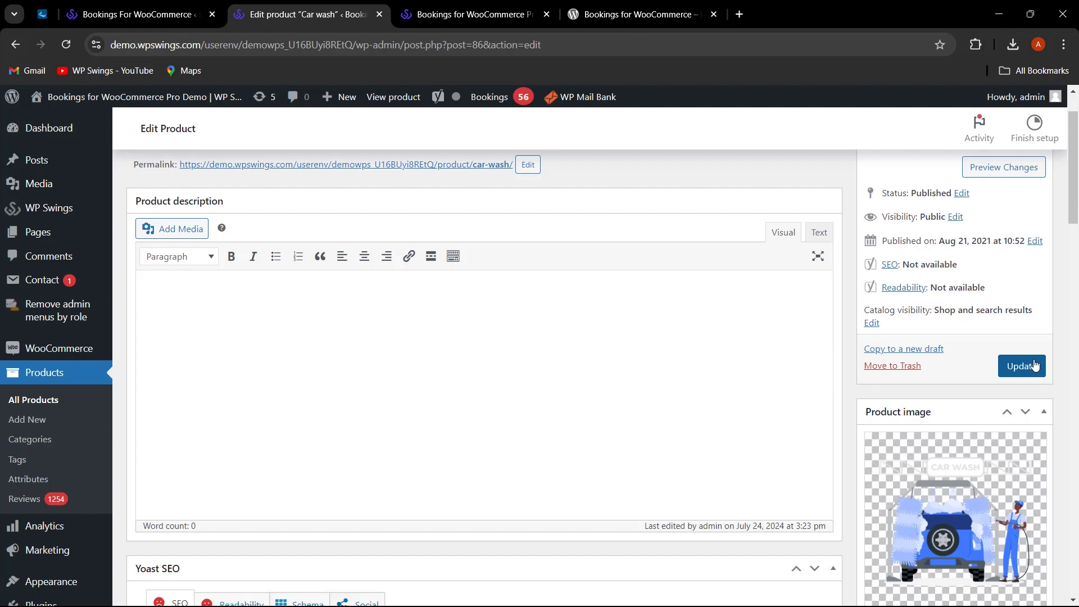
left_click(1035, 366)
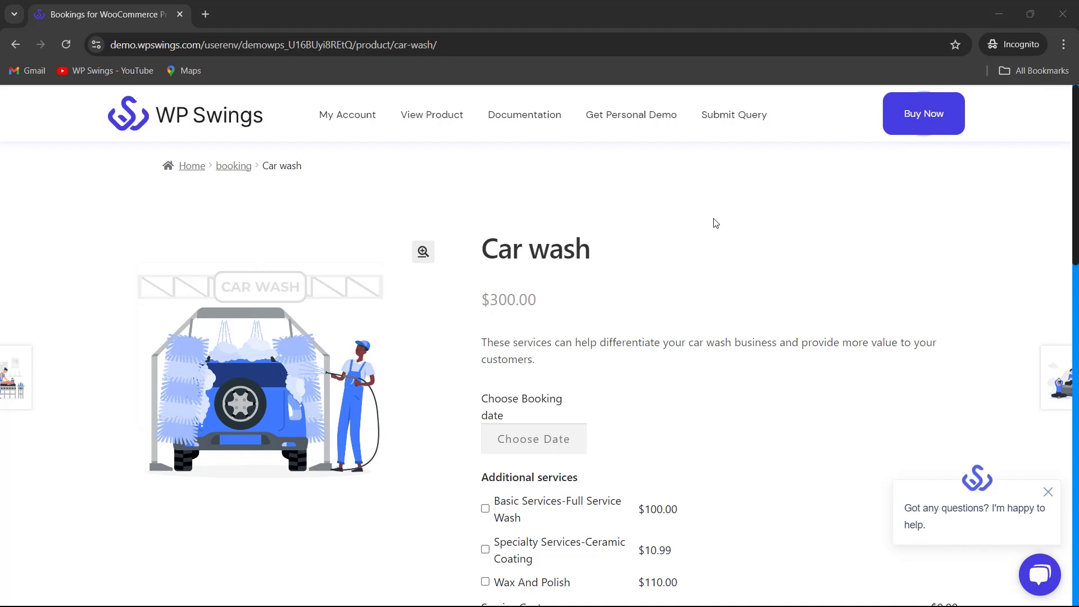
On the storefront's Car wash page, choose 26 August 2024 with the 16:30 - 17:00 time slot
left_click_drag(588, 253, 631, 243)
scroll(714, 270, "down", 1)
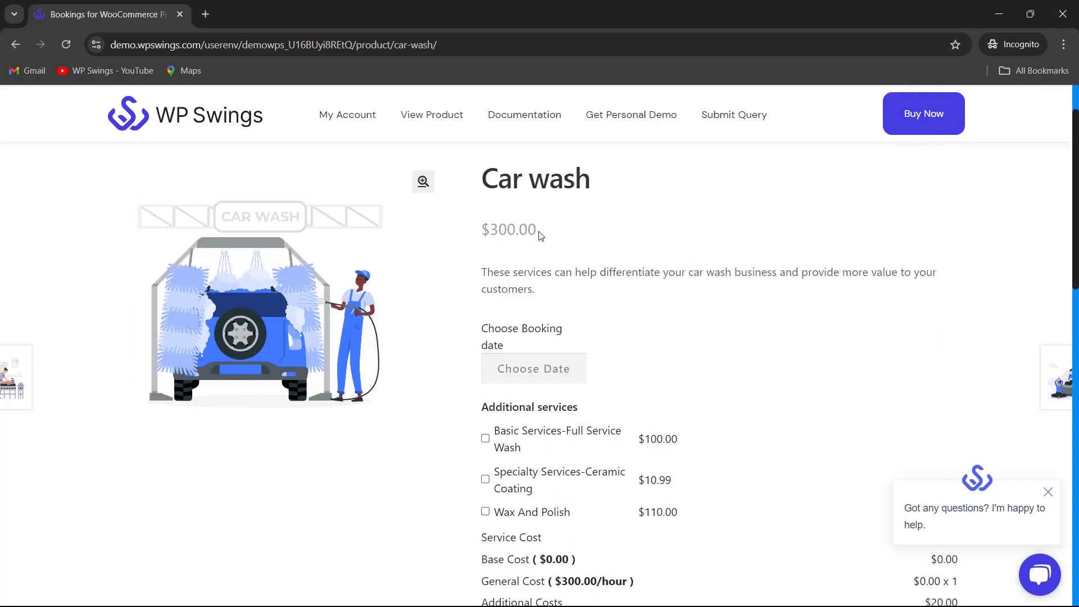
left_click_drag(539, 233, 598, 239)
scroll(703, 275, "down", 1)
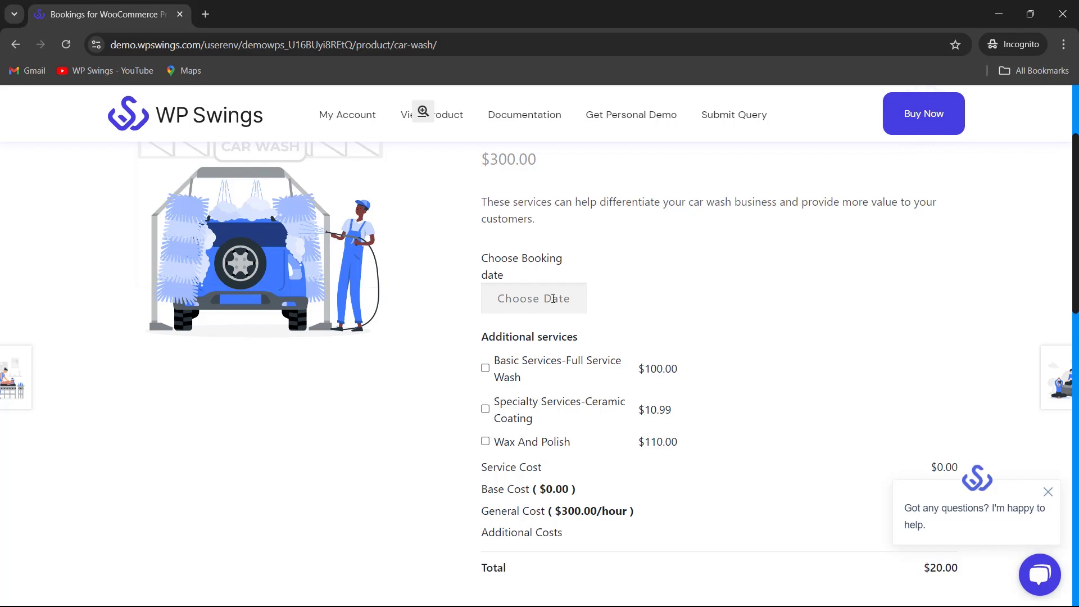
scroll(661, 294, "up", 1)
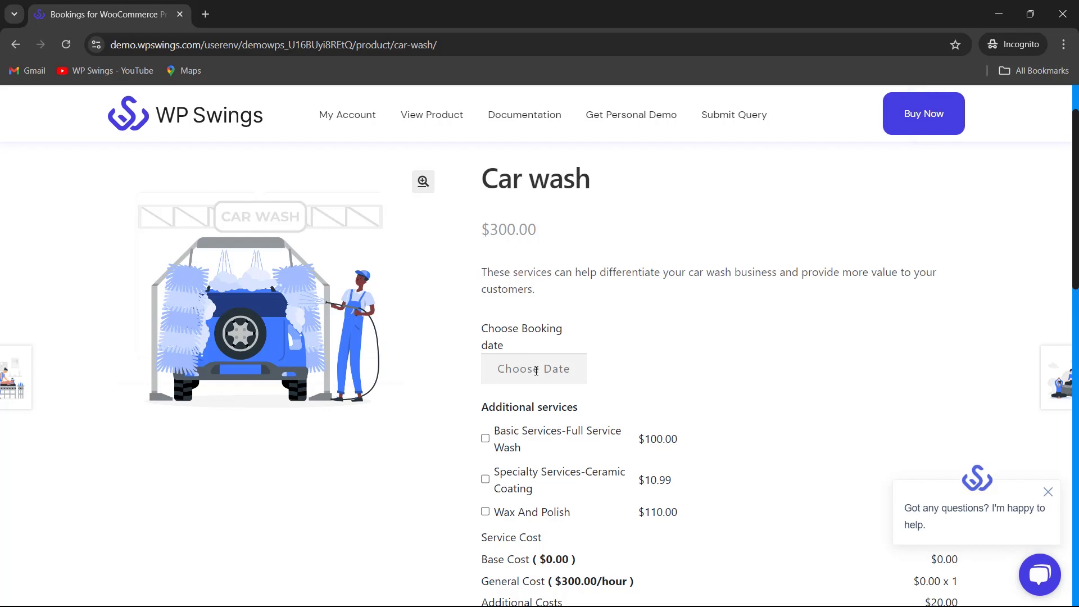
left_click(536, 371)
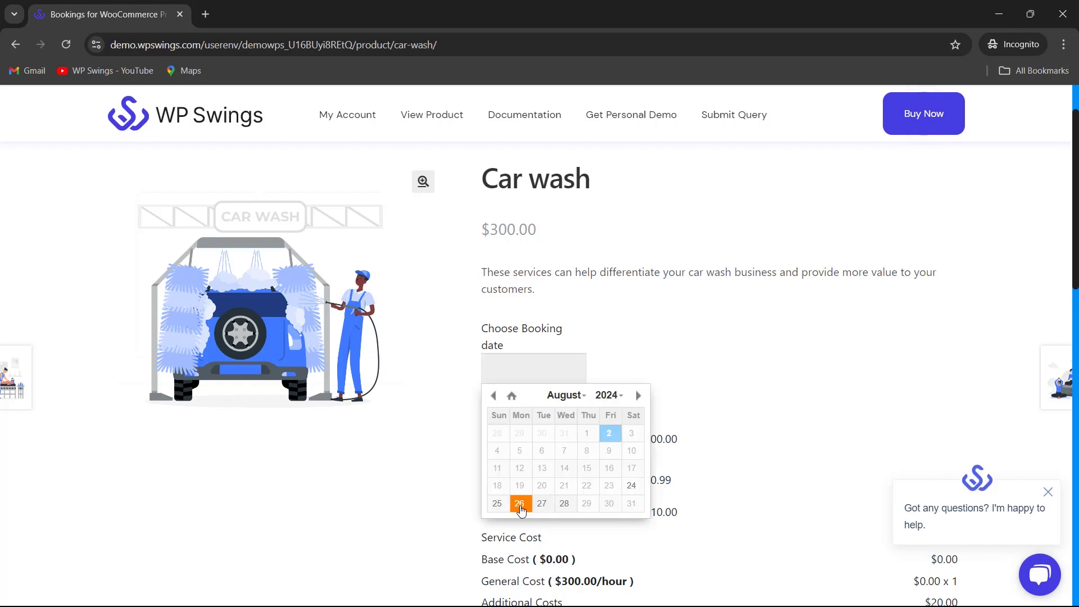
left_click(634, 487)
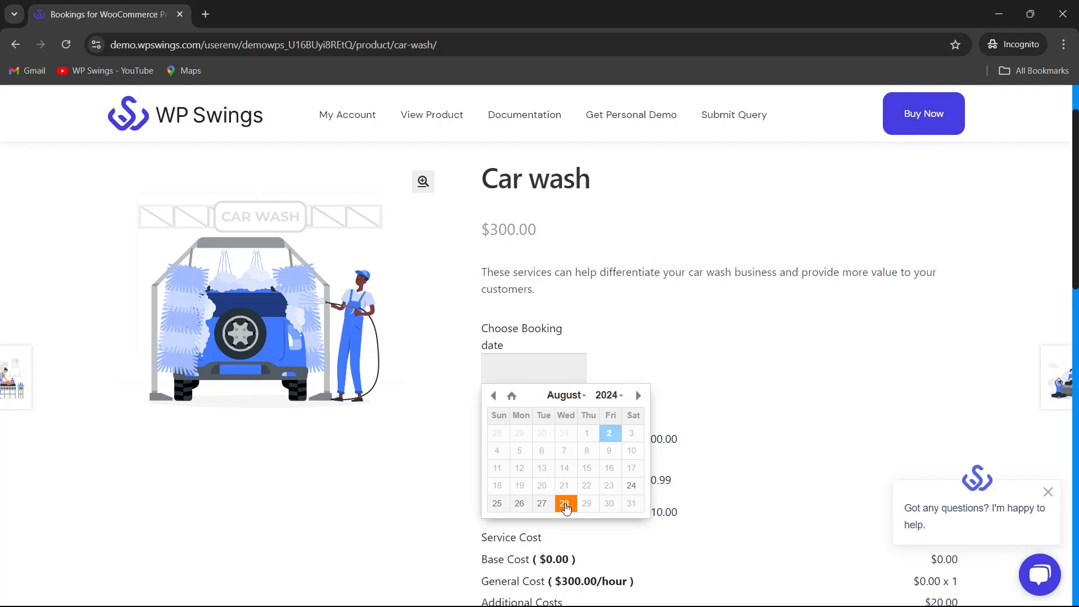
left_click(520, 504)
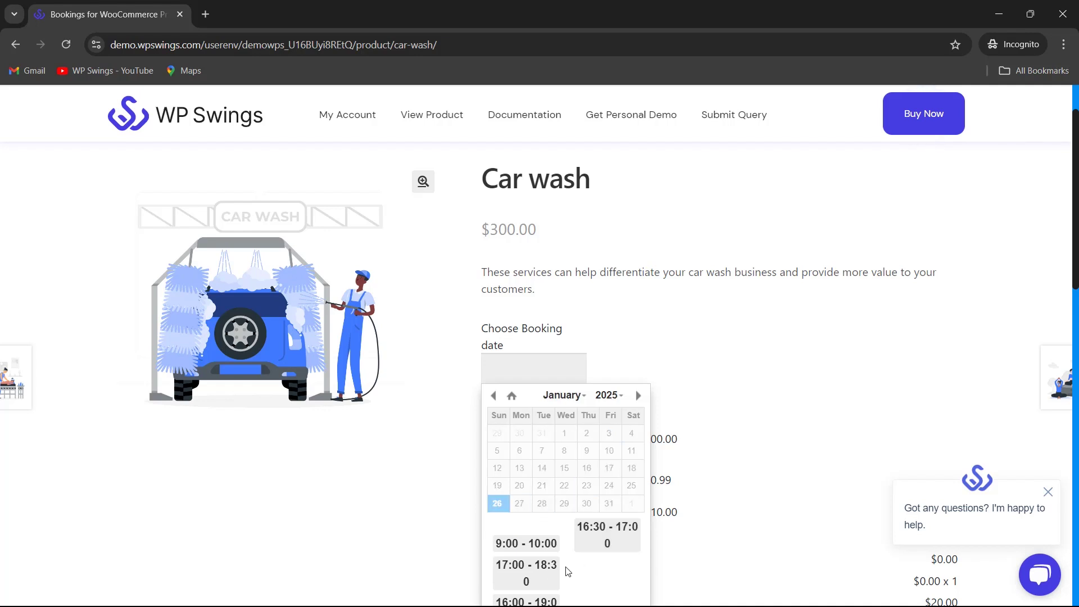
left_click(602, 543)
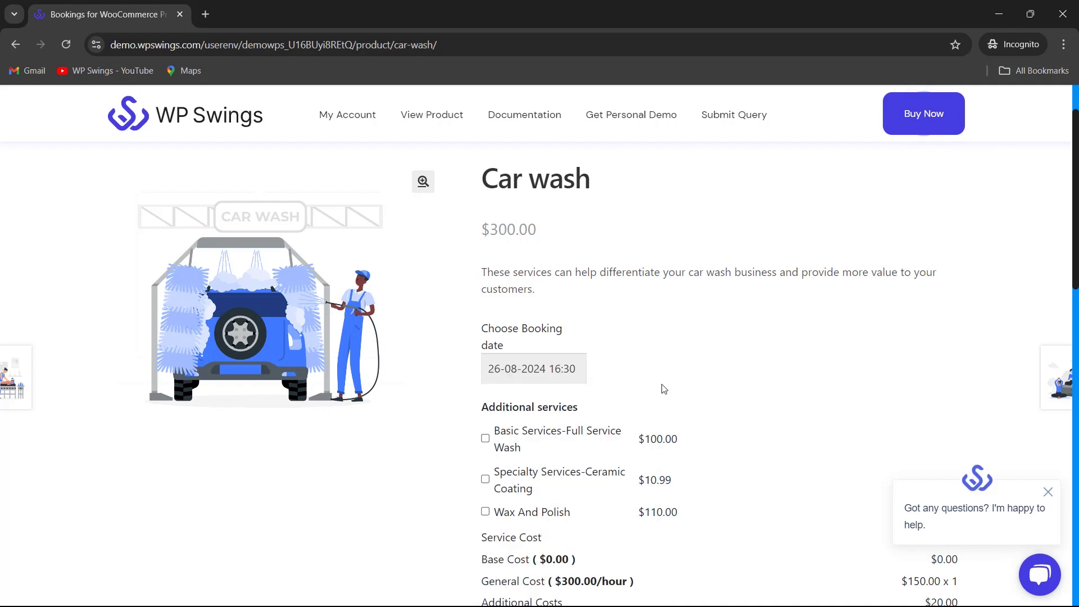
Add the Wax And Polish additional service to the Car wash booking and review the cost breakdown
scroll(664, 389, "down", 2)
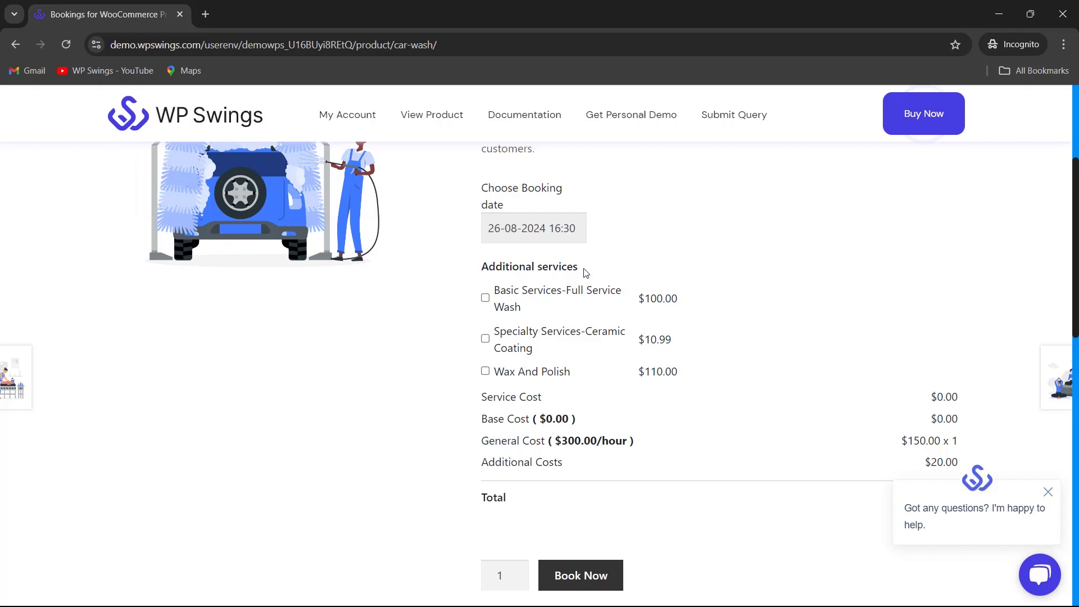
scroll(639, 332, "up", 3)
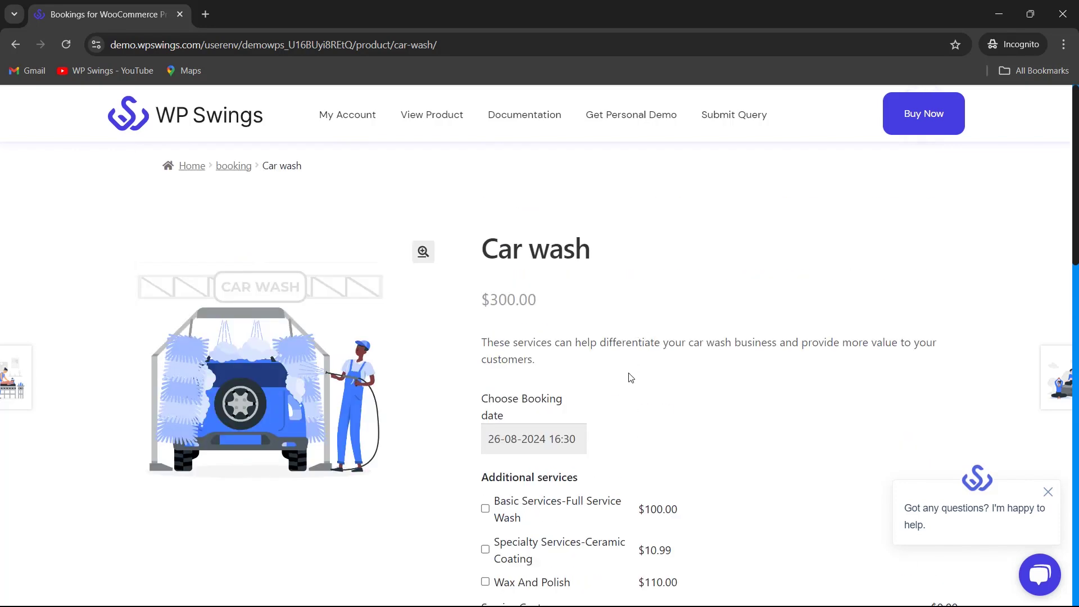
scroll(631, 376, "down", 2)
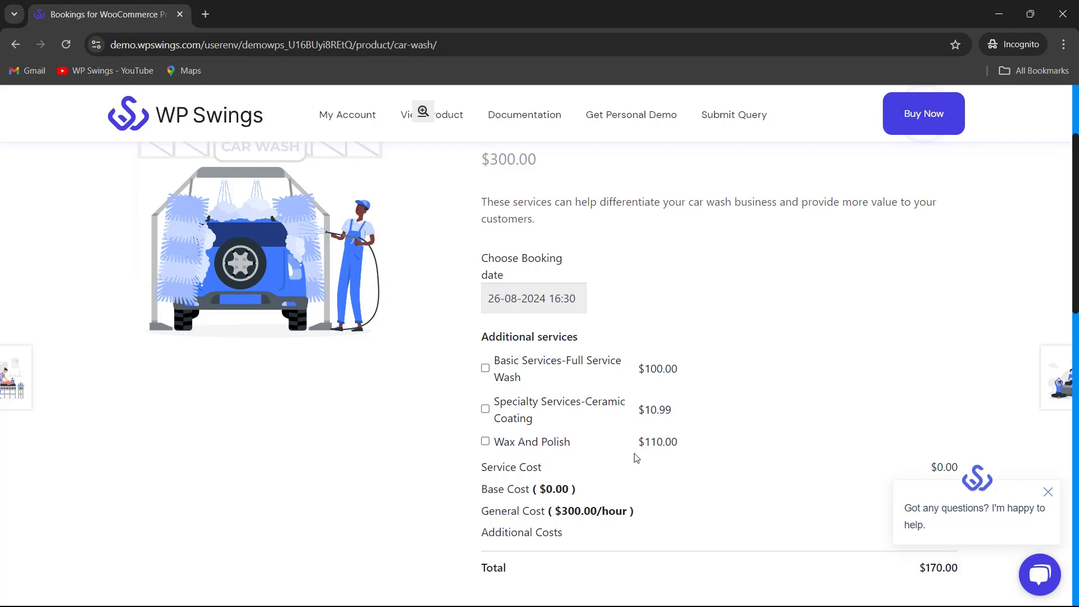
scroll(539, 405, "up", 1)
scroll(539, 405, "down", 1)
left_click(485, 443)
scroll(754, 441, "down", 2)
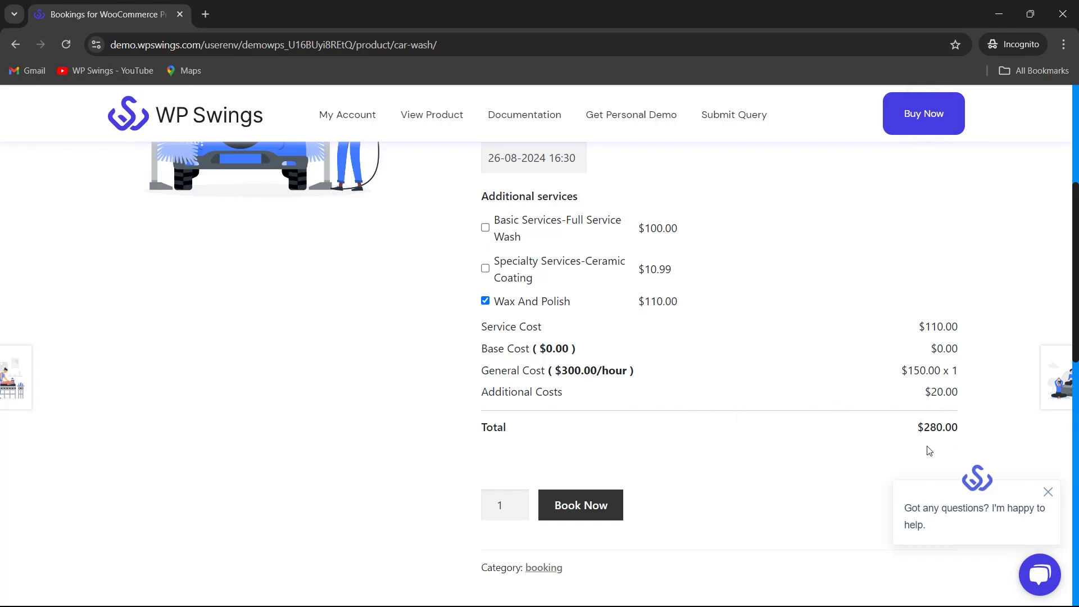
scroll(741, 438, "up", 3)
scroll(740, 438, "up", 3)
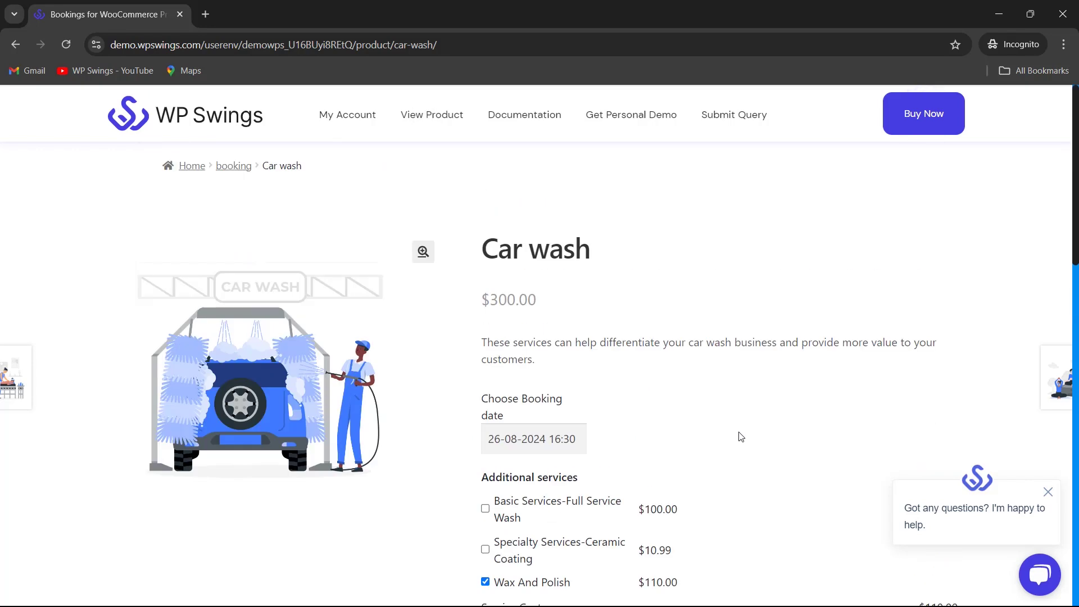
scroll(741, 436, "down", 1)
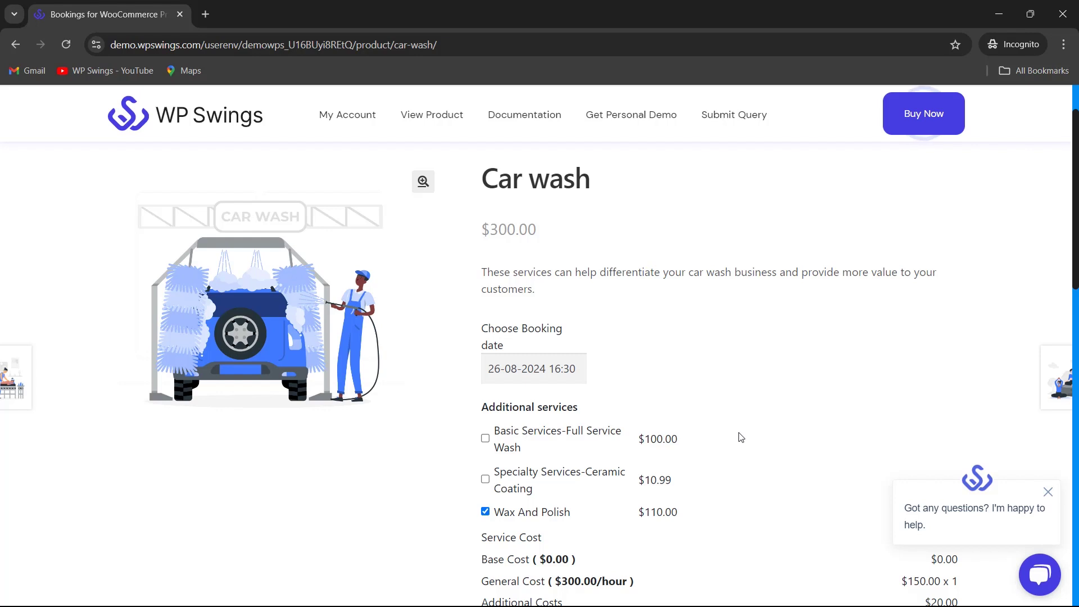
scroll(740, 437, "down", 3)
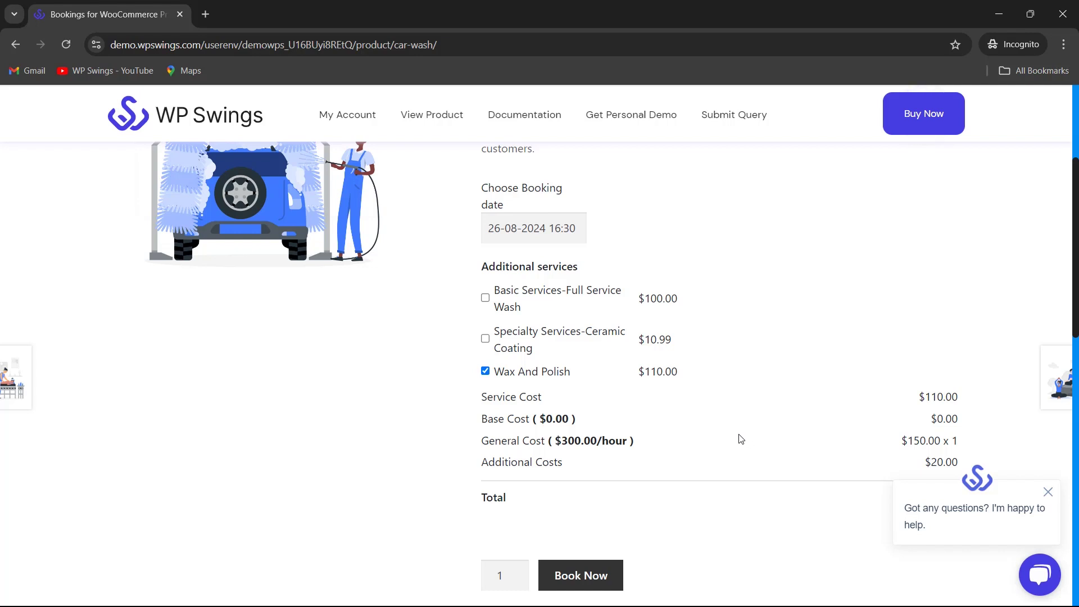
Return to the admin product list and open the Paris city tour guide product for editing
key("alt+Tab")
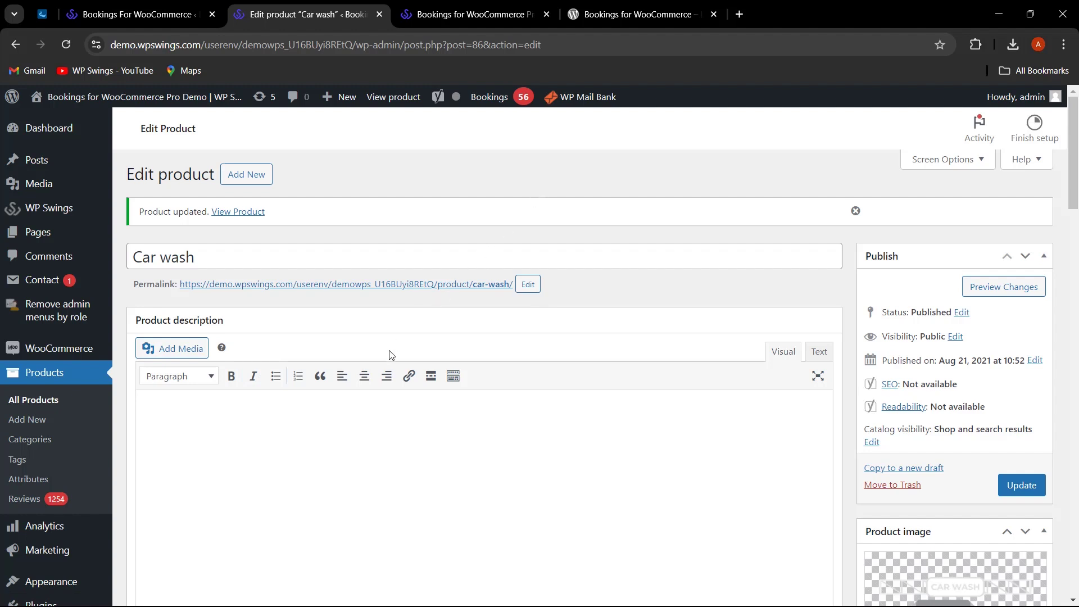
left_click(49, 400)
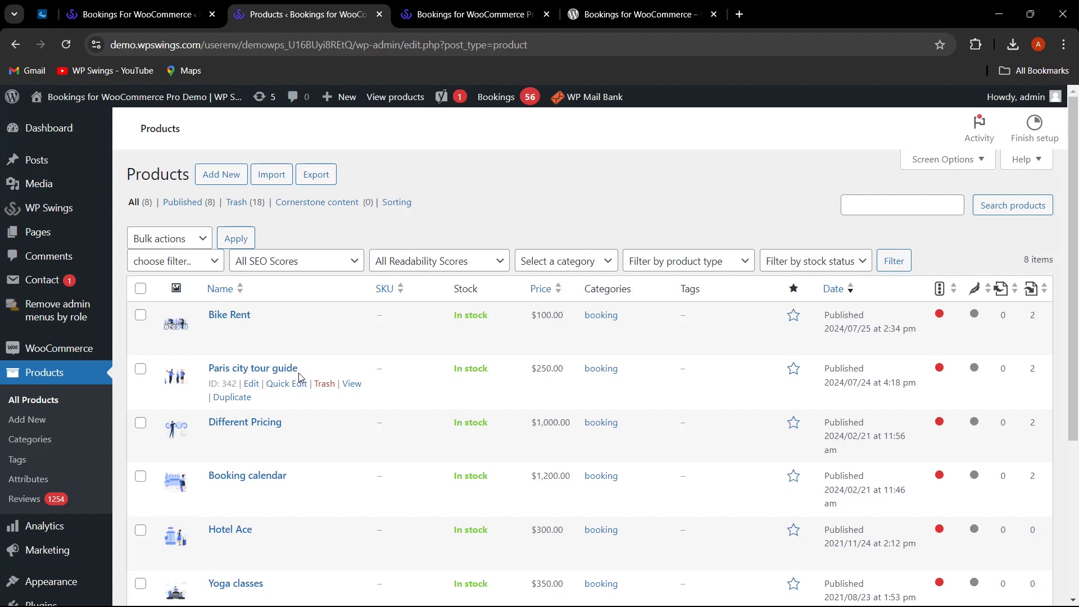
left_click(251, 383)
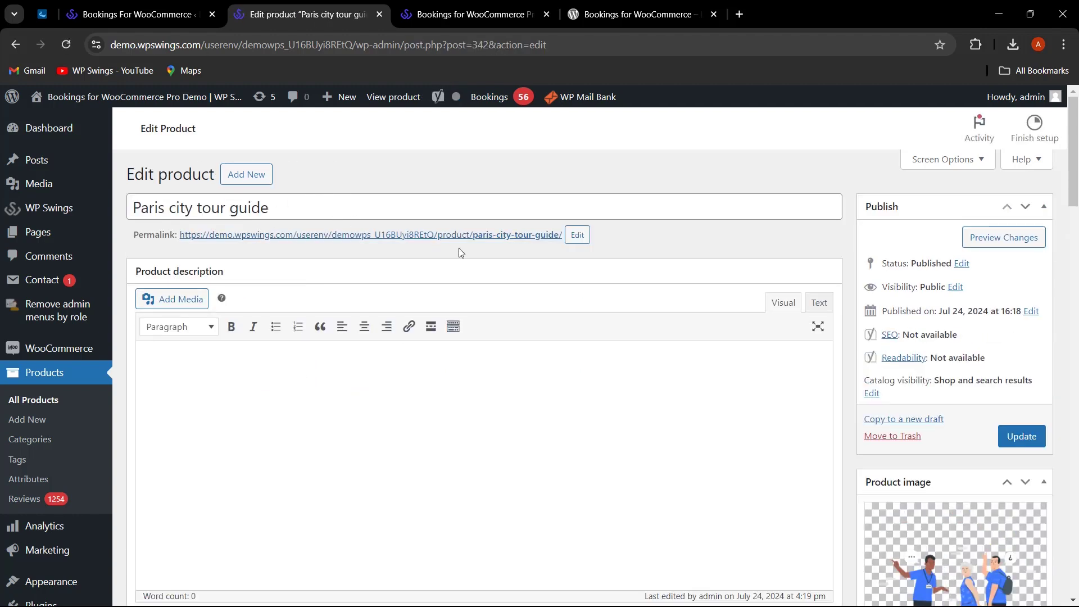
scroll(460, 420, "down", 1)
scroll(363, 348, "up", 1)
scroll(365, 347, "down", 1)
scroll(375, 338, "up", 1)
scroll(448, 393, "down", 20)
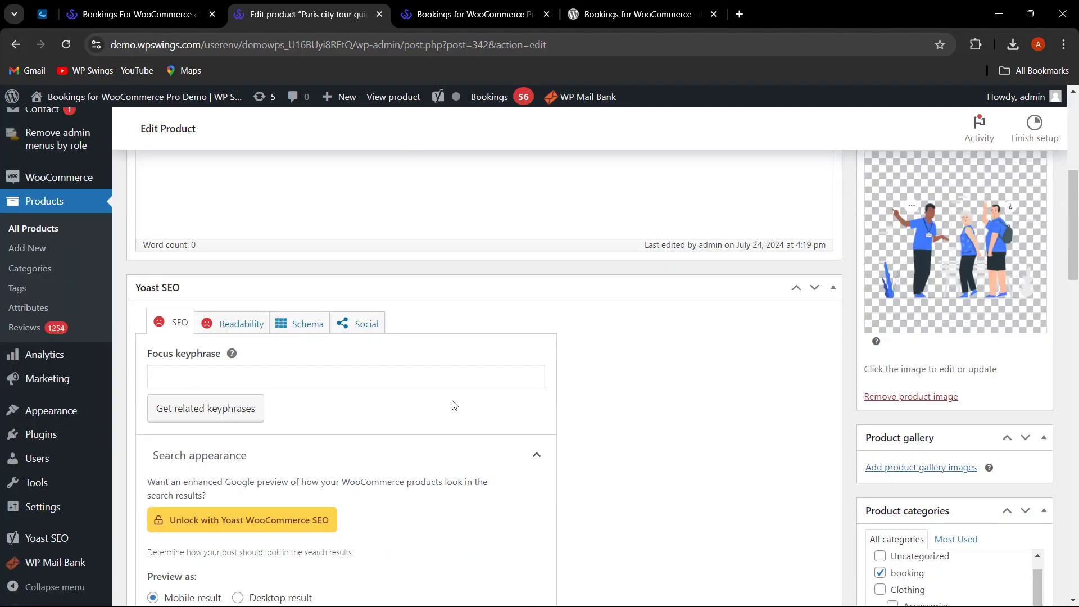
Set the Paris city tour guide product's booking type to Single Calendar
scroll(336, 349, "up", 3)
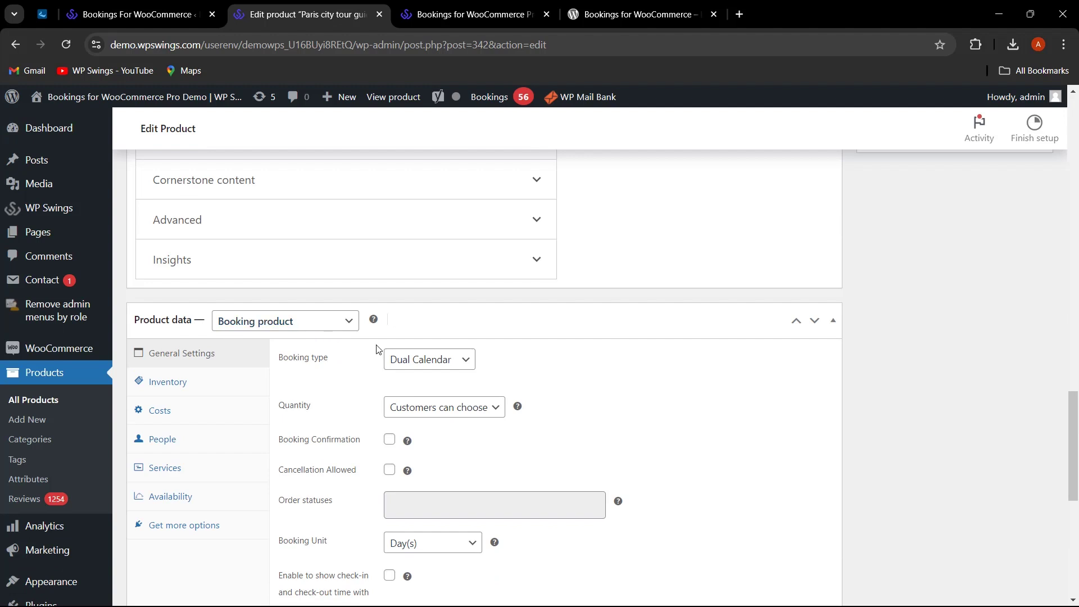
left_click(396, 373)
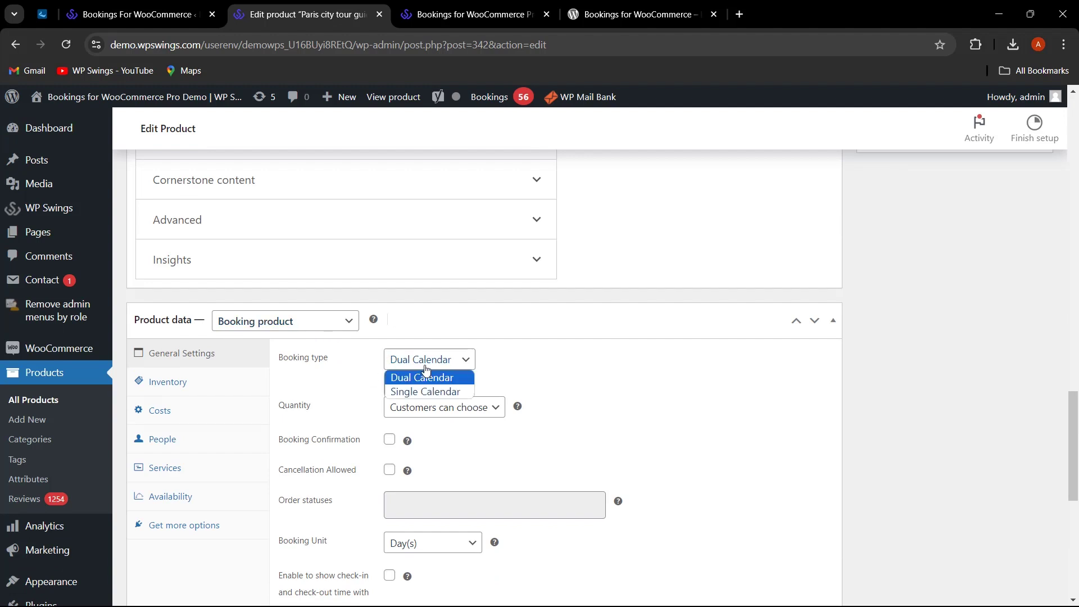
left_click(435, 391)
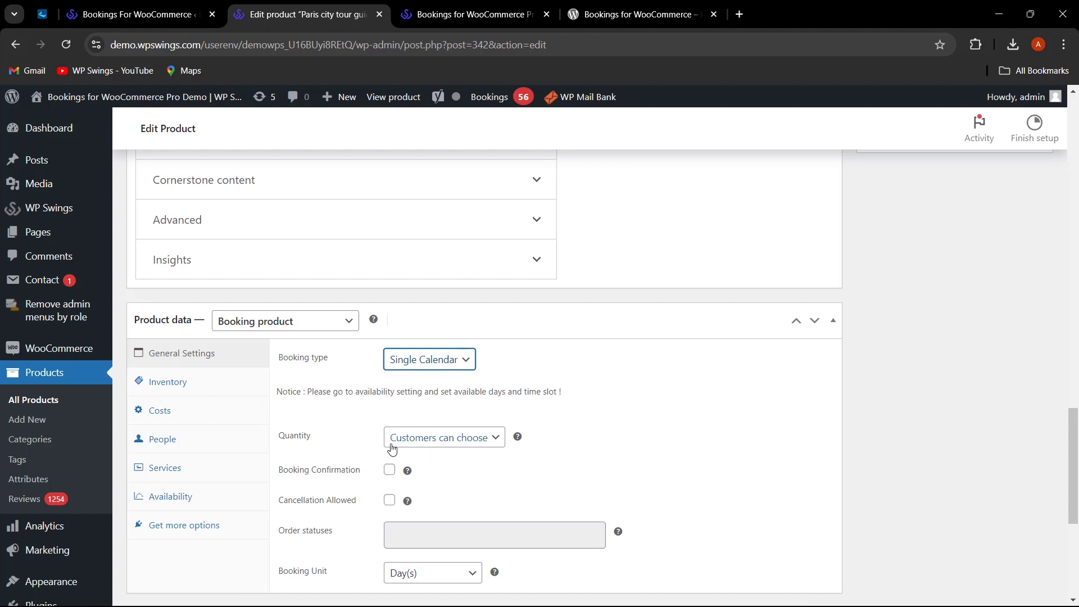
Enable booking confirmation and allow cancellation for the Pending payment order status in the product's general settings
scroll(612, 448, "down", 1)
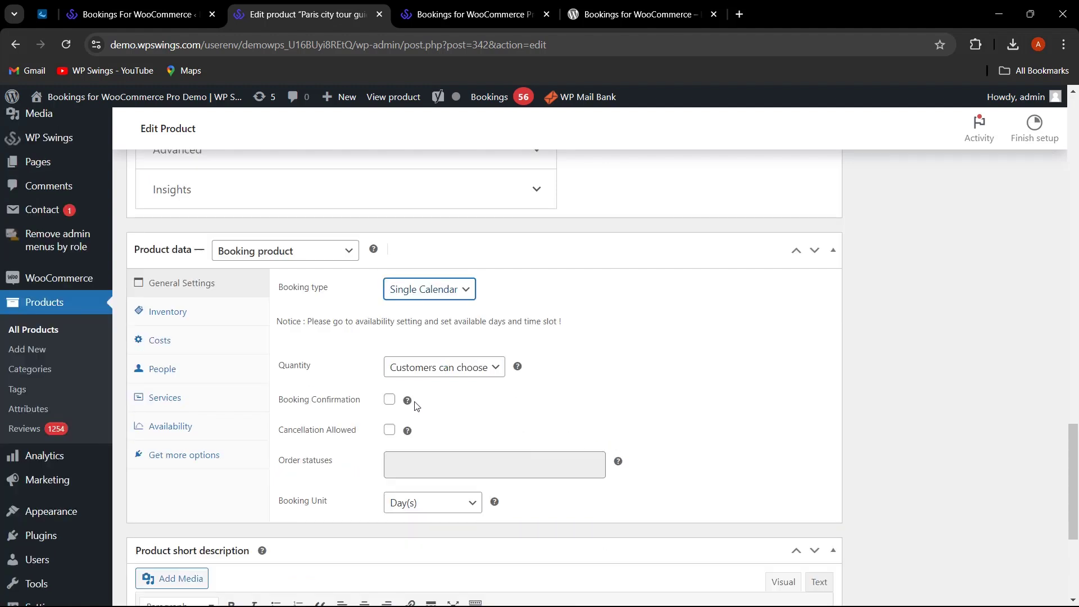
left_click(390, 402)
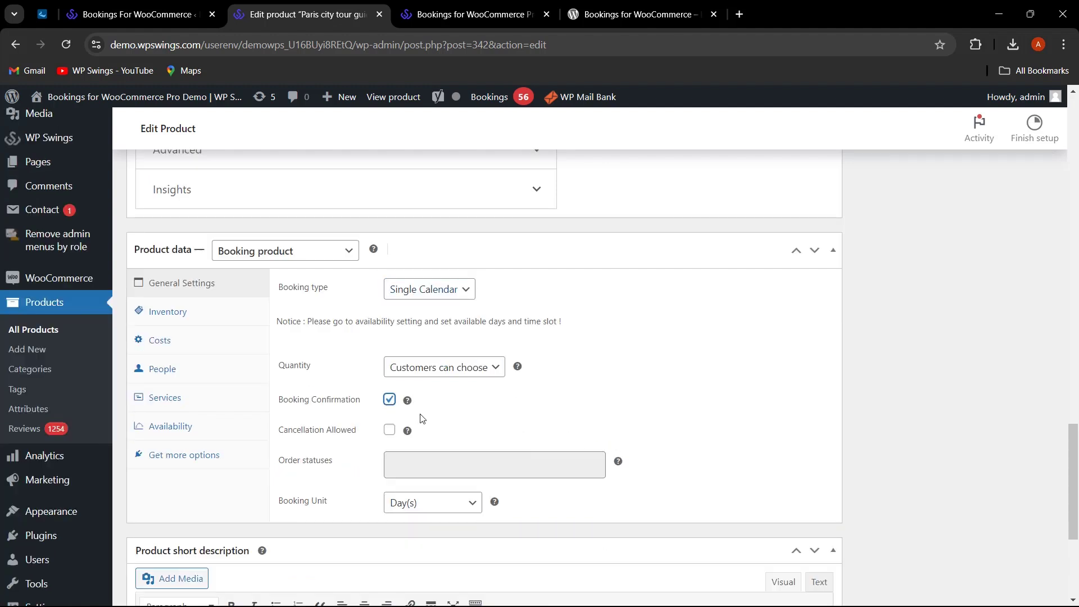
left_click(388, 431)
left_click(414, 465)
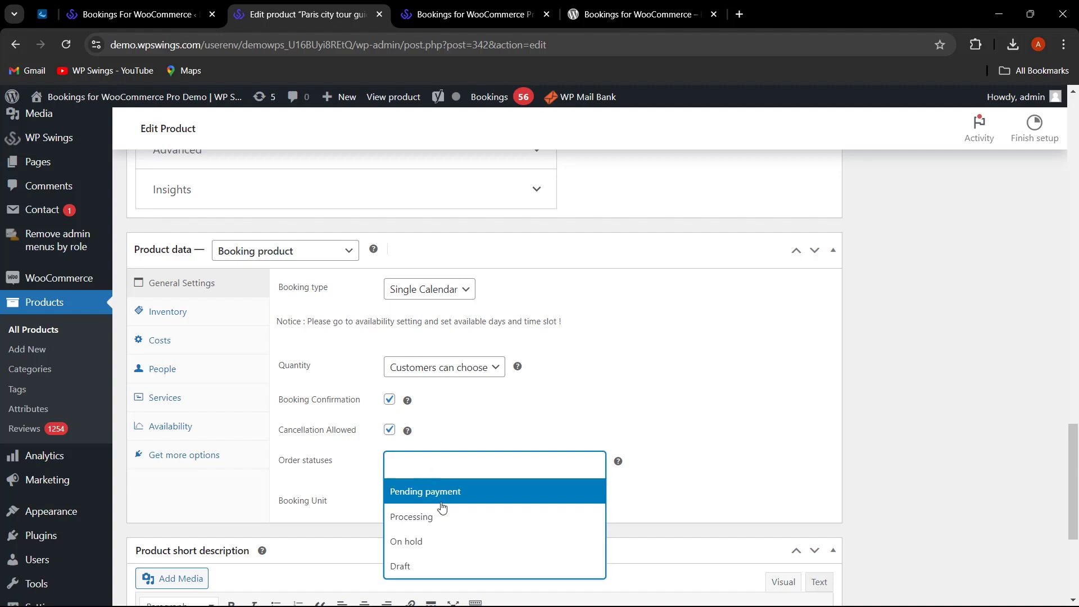
left_click(441, 490)
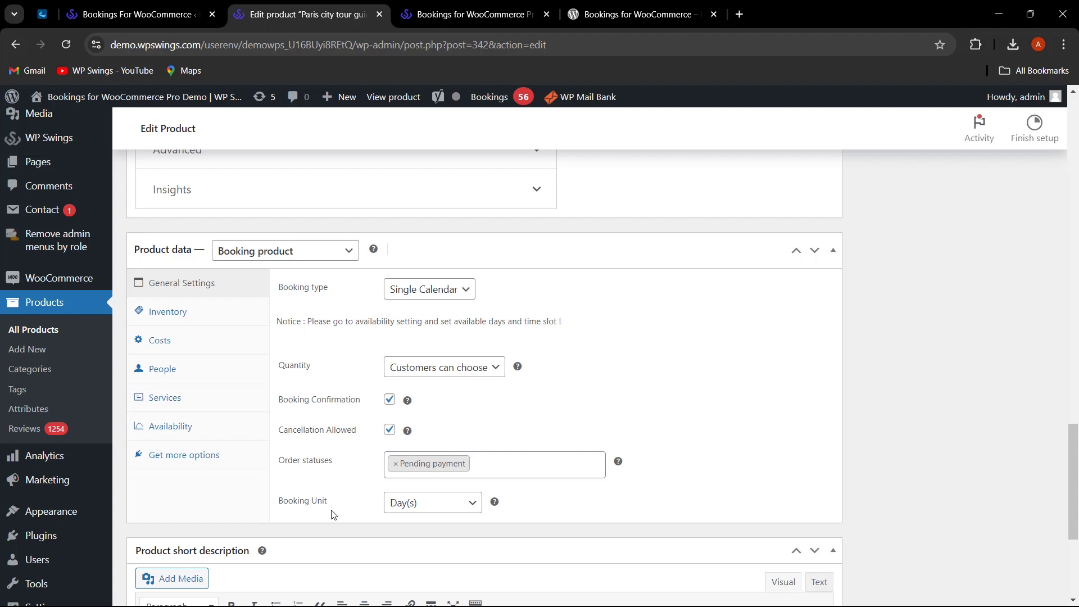
left_click_drag(339, 510, 295, 504)
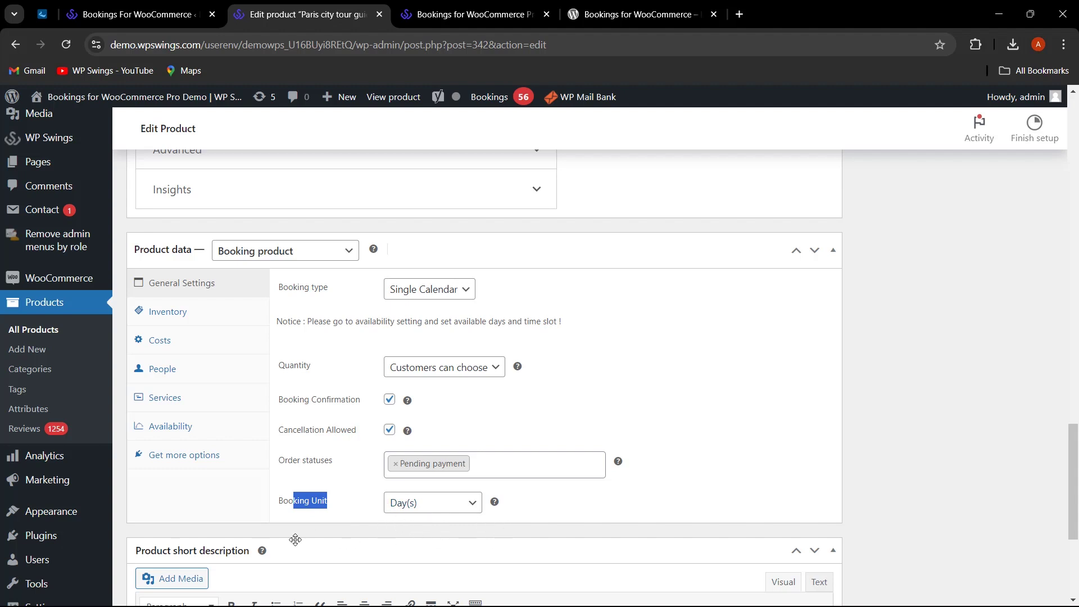
Set the product's days availability to run up to 16-08-2024
left_click(182, 427)
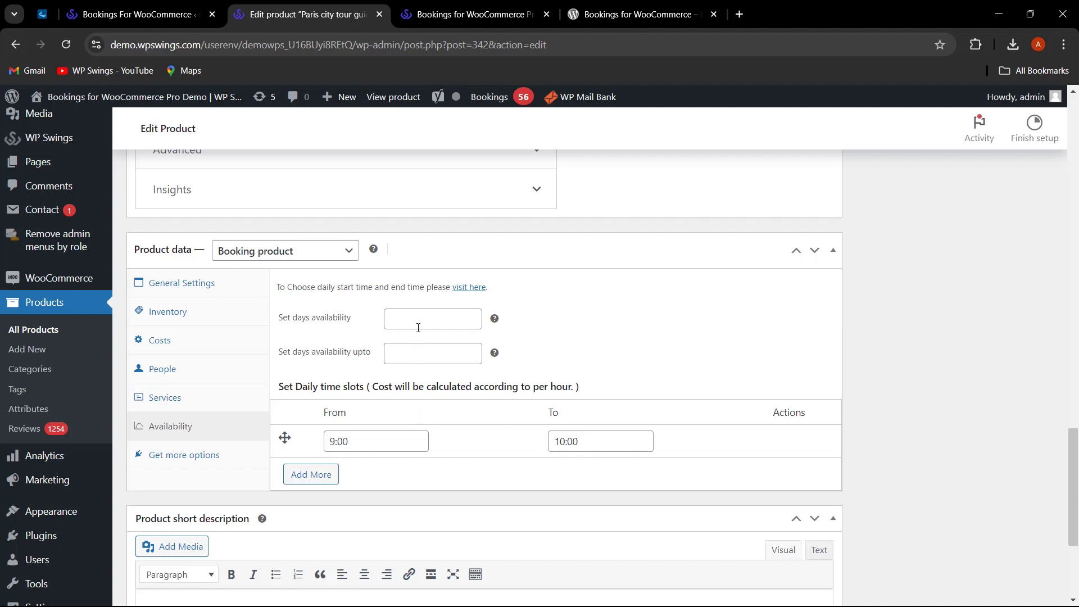
left_click(412, 361)
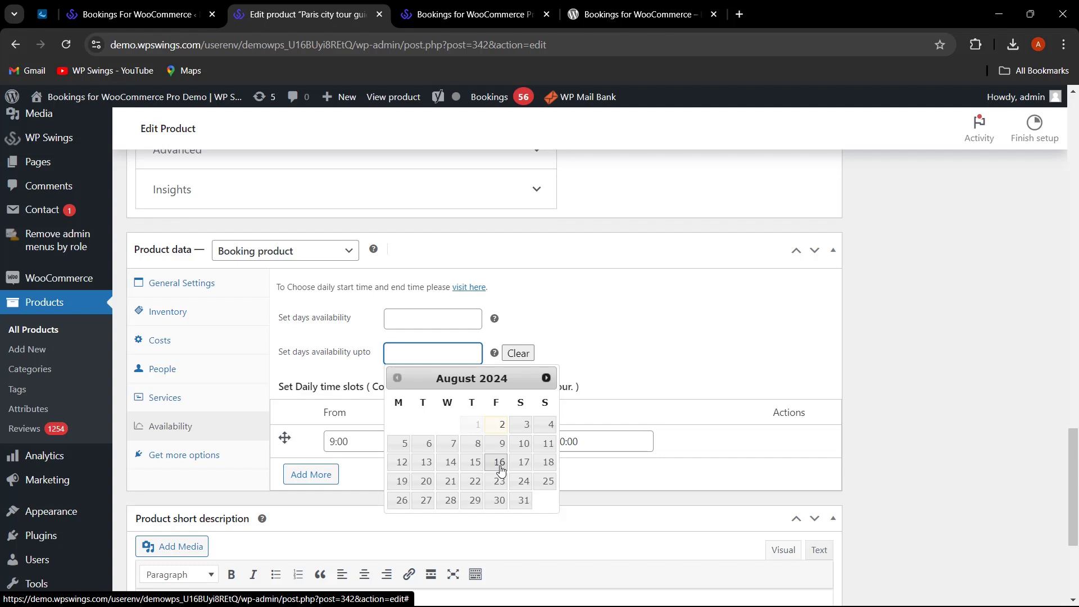
left_click(497, 464)
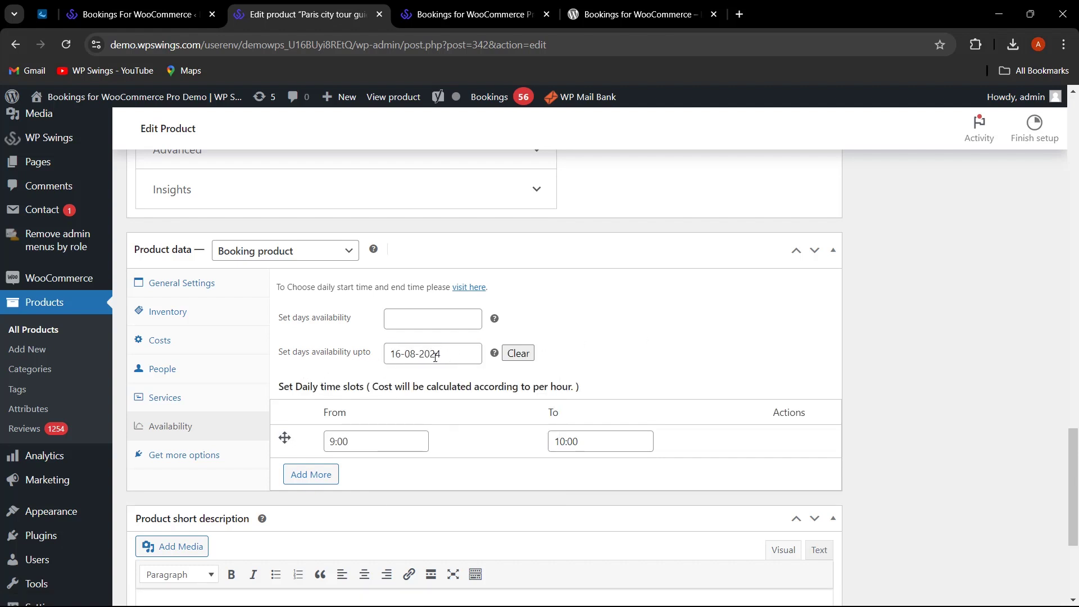
Enable the people option for the Paris city tour guide and update the product, checking its services and costs settings
left_click(183, 403)
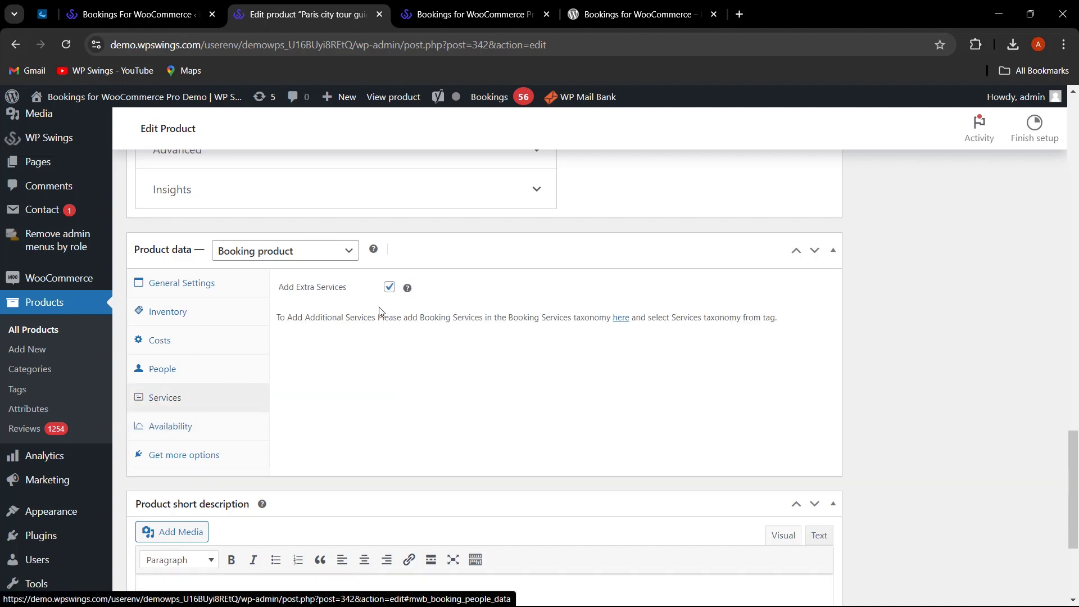
left_click(200, 375)
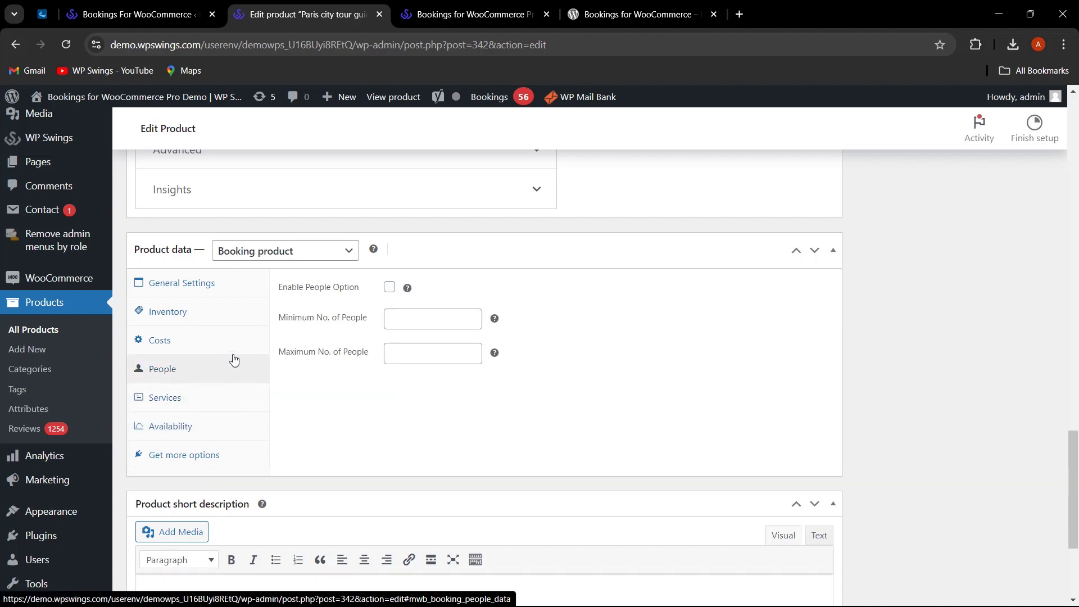
left_click(391, 289)
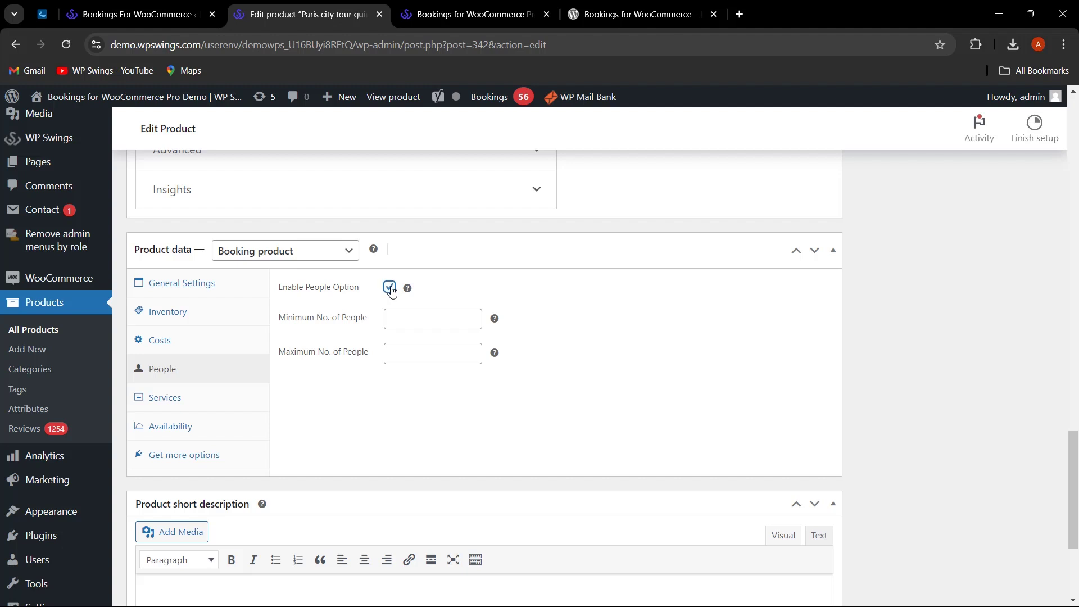
left_click(164, 345)
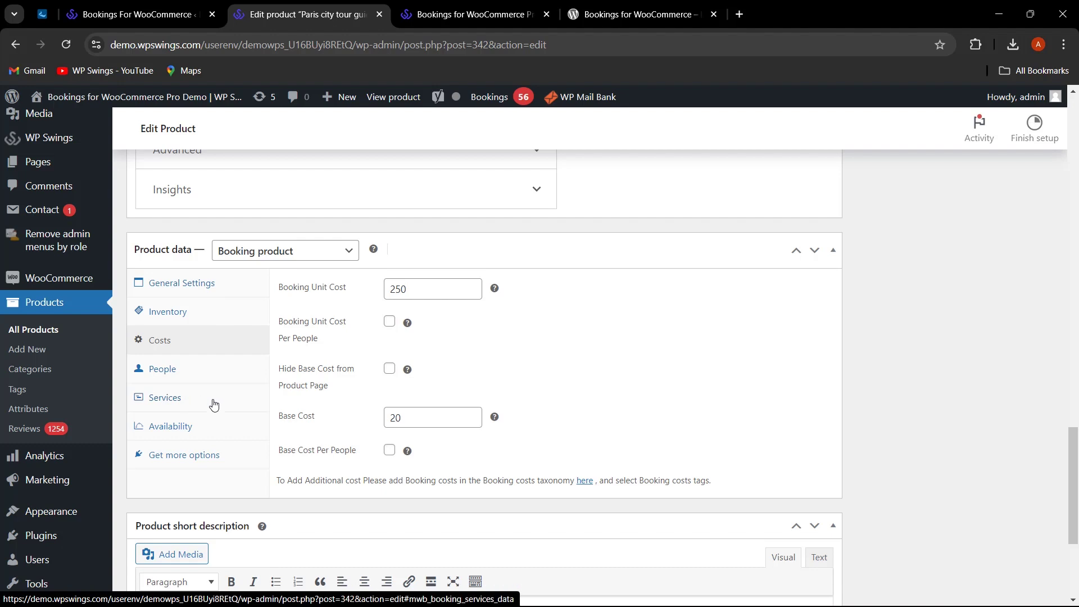
scroll(989, 363, "up", 20)
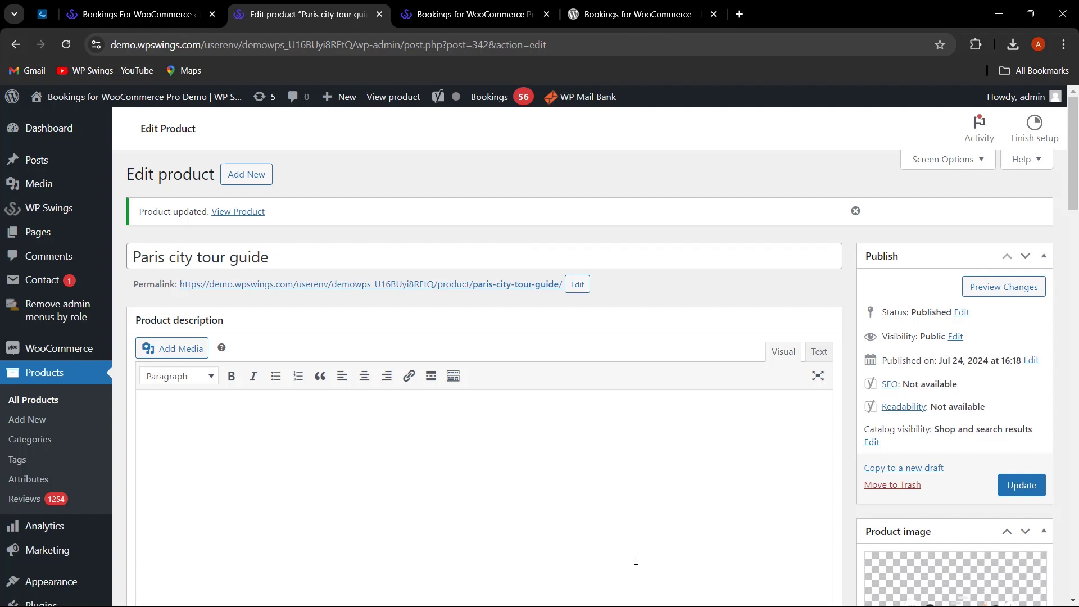
Open the Paris city tour guide page from the storefront's booking category and copy its address
mouse_move(602, 590)
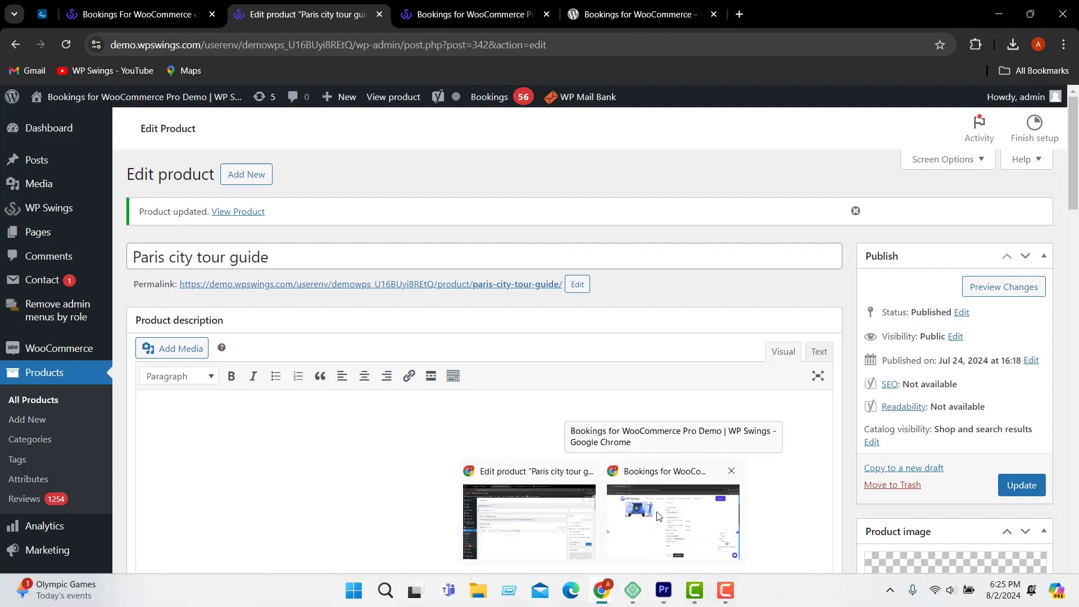
left_click(407, 20)
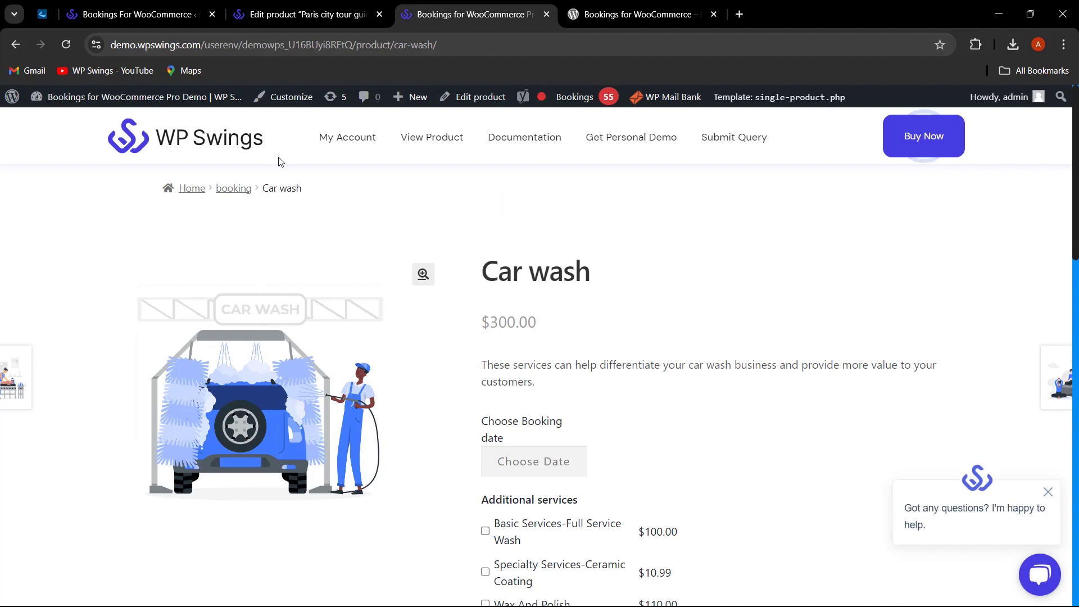
left_click(241, 192)
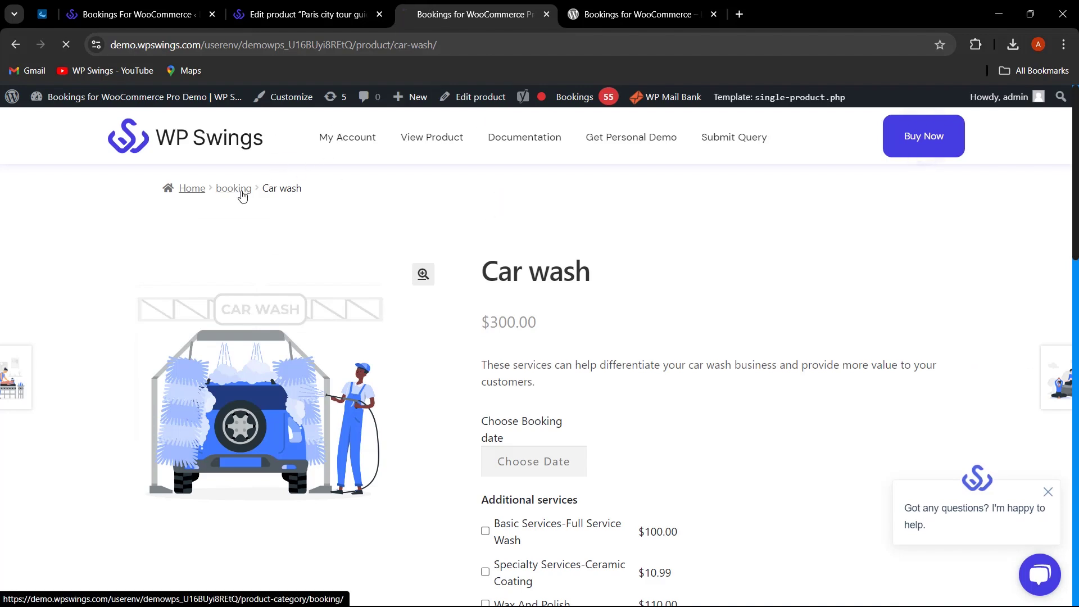
scroll(761, 404, "down", 3)
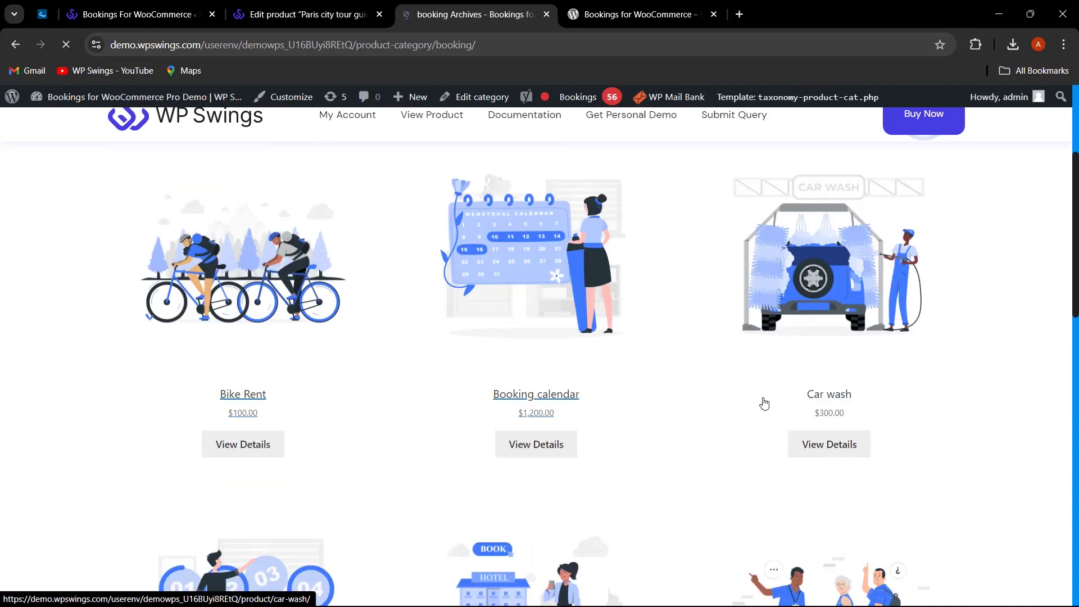
scroll(693, 399, "down", 5)
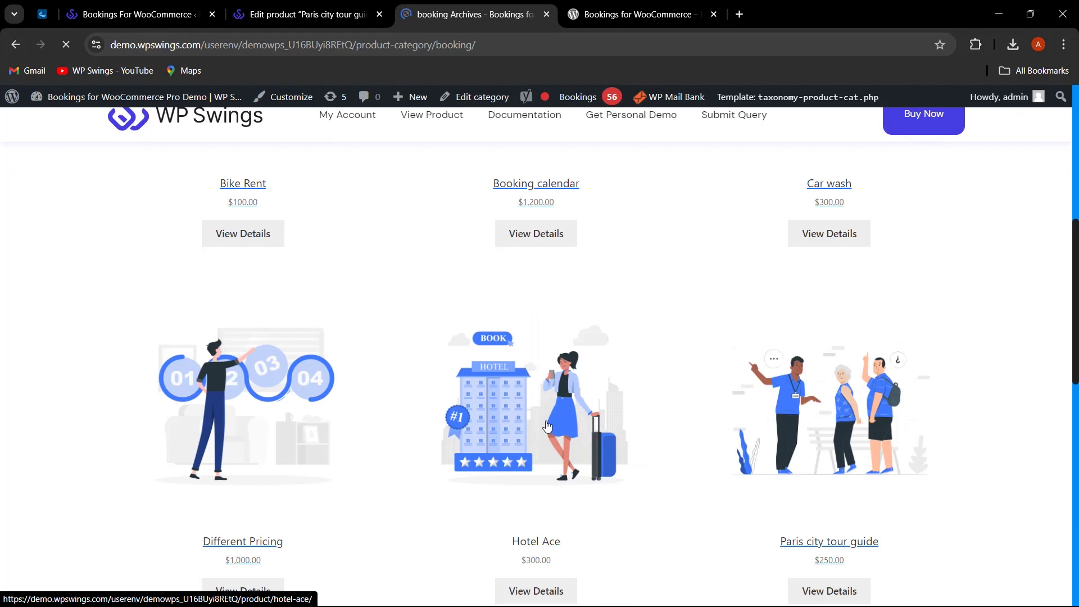
scroll(673, 443, "down", 5)
scroll(772, 365, "up", 3)
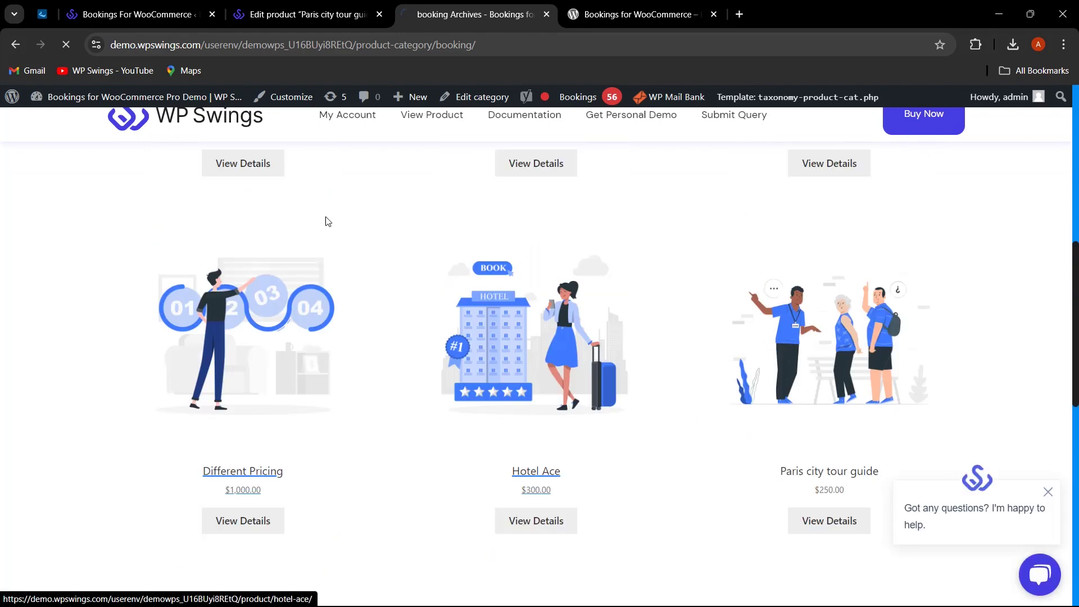
left_click(15, 44)
left_click(515, 45)
key("ctrl+c")
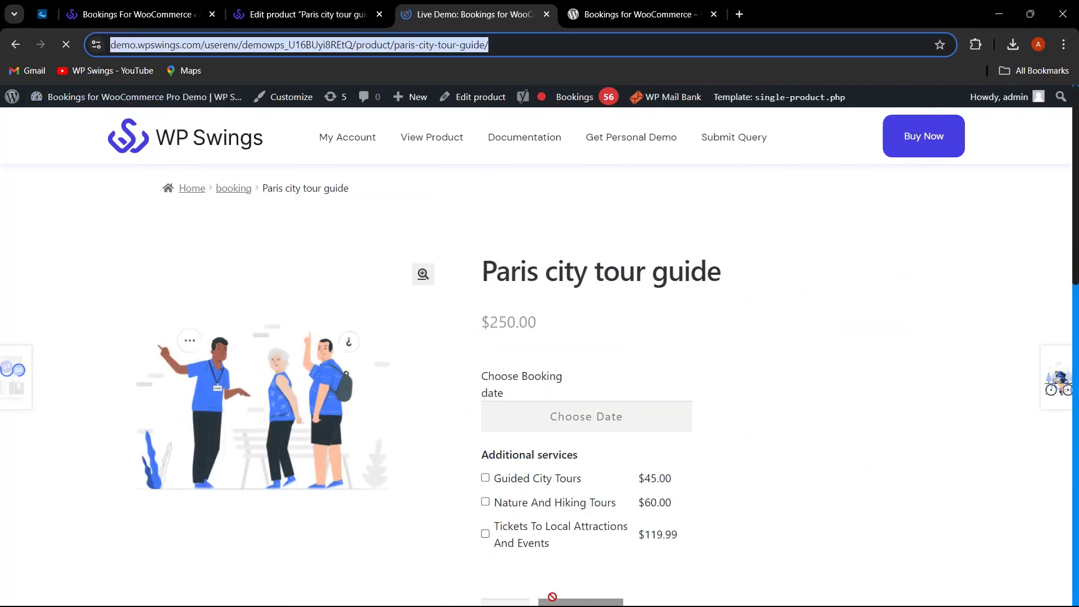
Load the copied Paris city tour guide address in a new incognito tab and close the Car wash tab
left_click(612, 583)
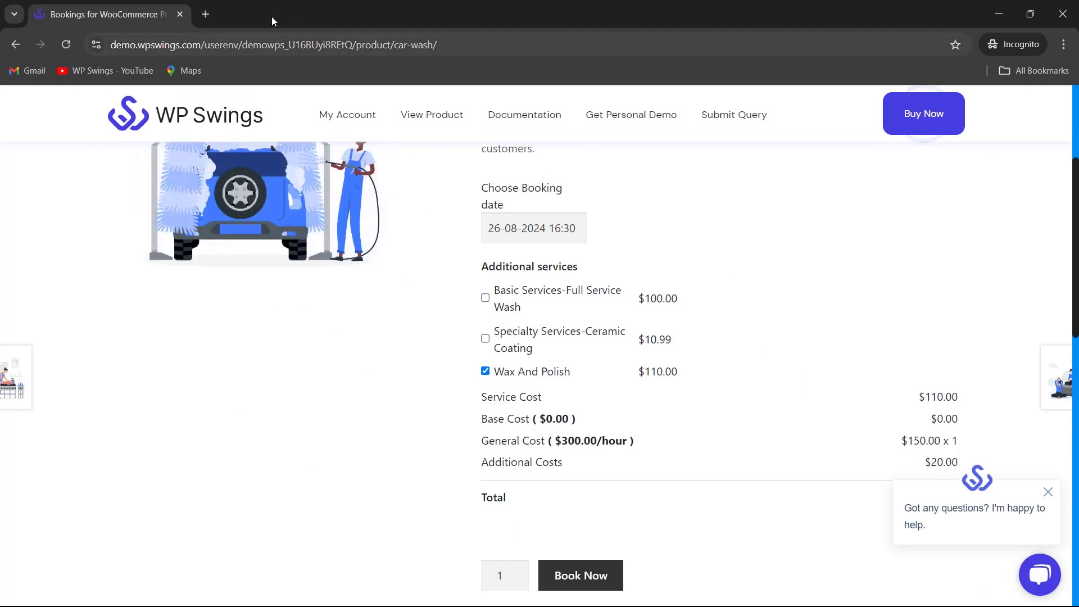
left_click(205, 15)
key("ctrl+v")
key("Return")
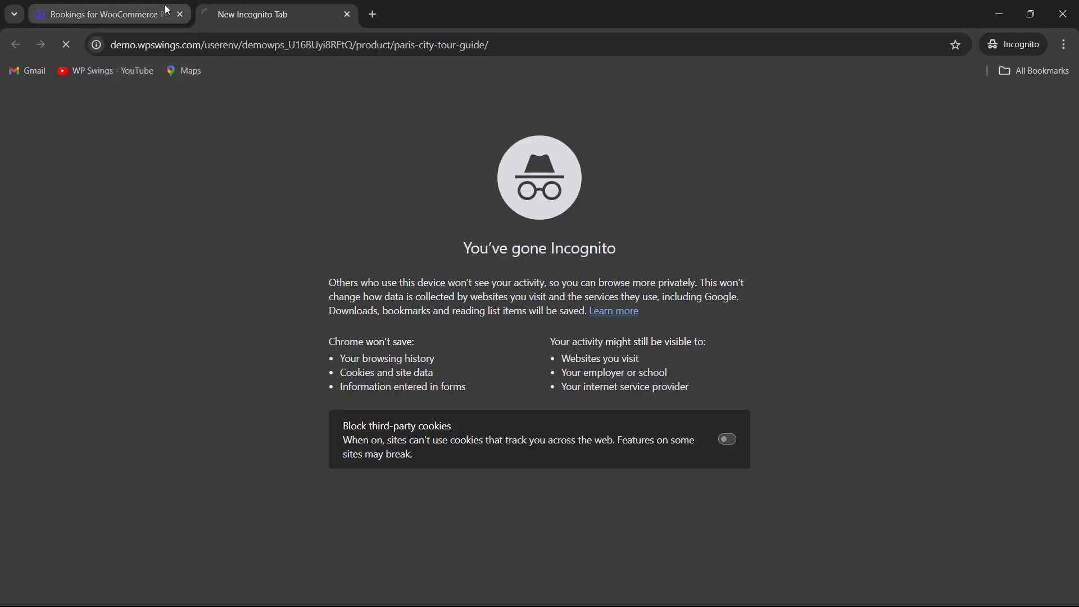
left_click(180, 14)
Review the Paris city tour guide's storefront page, including its price and cost breakdown
scroll(465, 251, "down", 10)
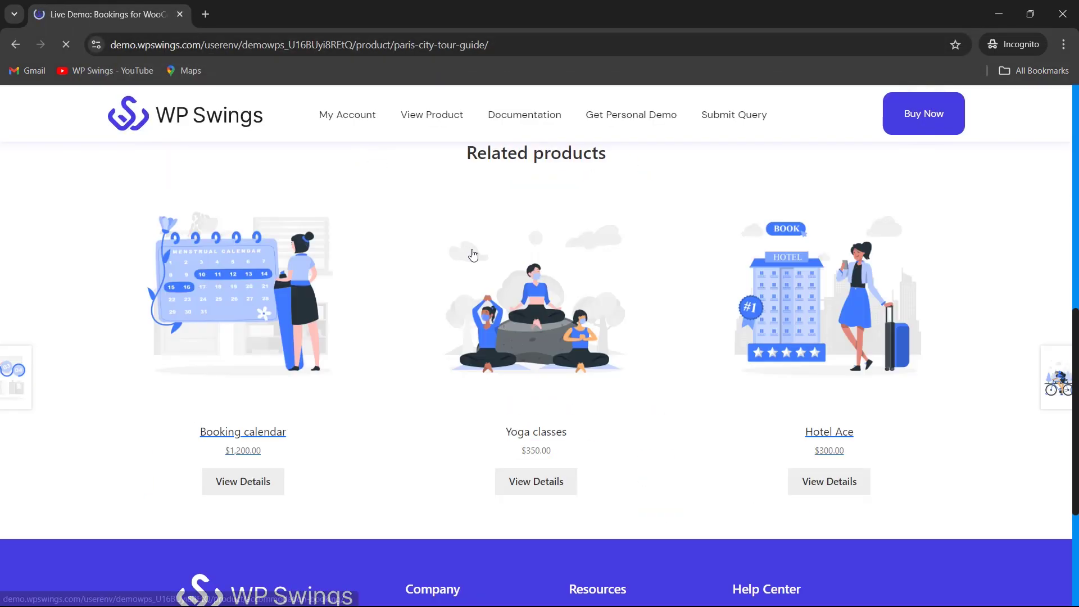
scroll(473, 251, "up", 10)
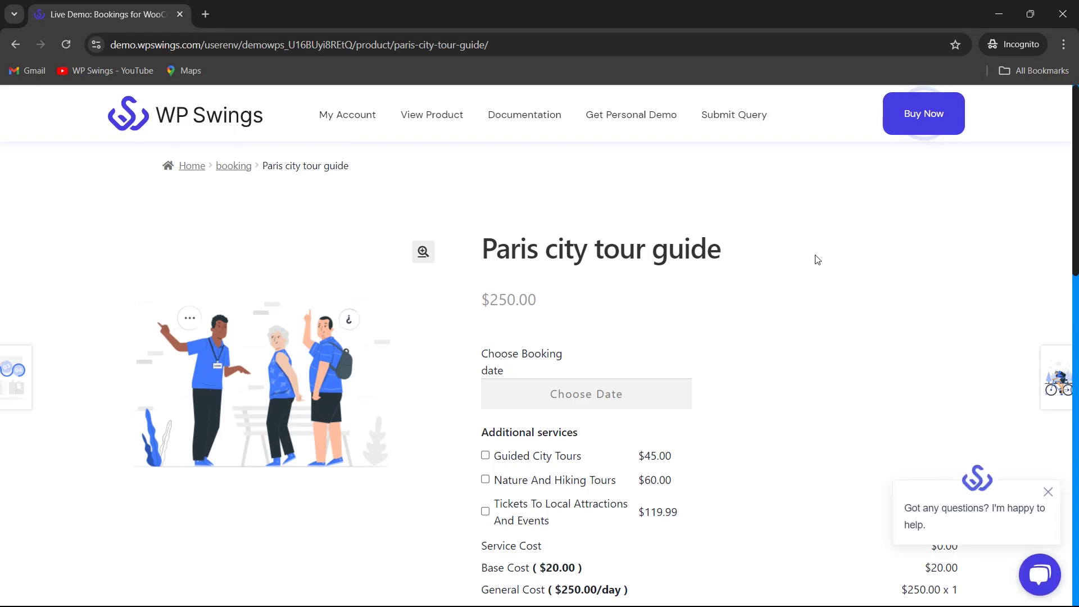
triple_click(655, 272)
left_click(567, 300)
triple_click(566, 299)
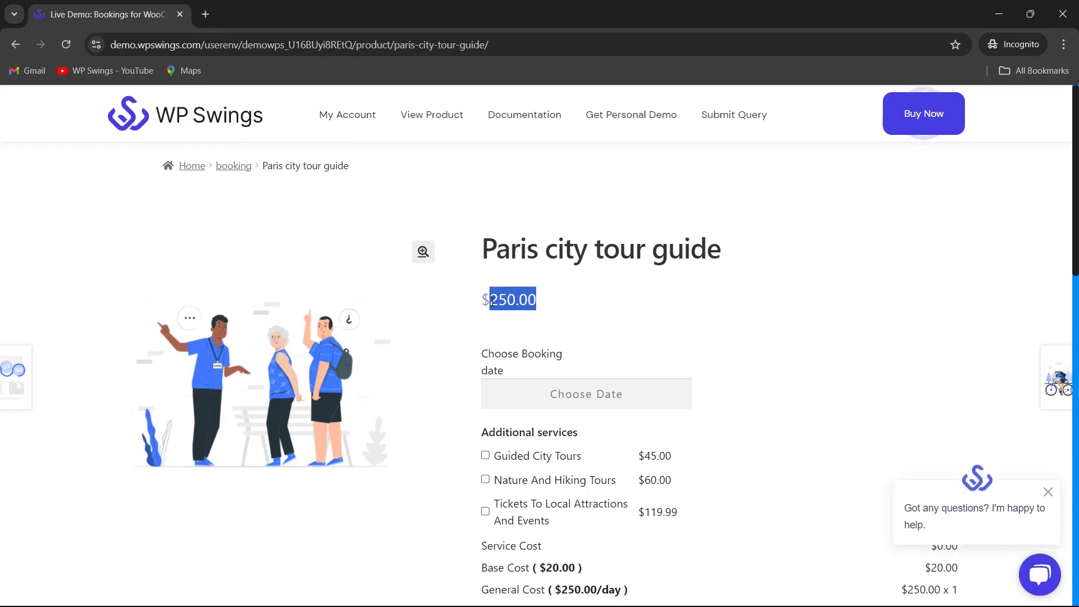
left_click(579, 304)
scroll(652, 304, "down", 2)
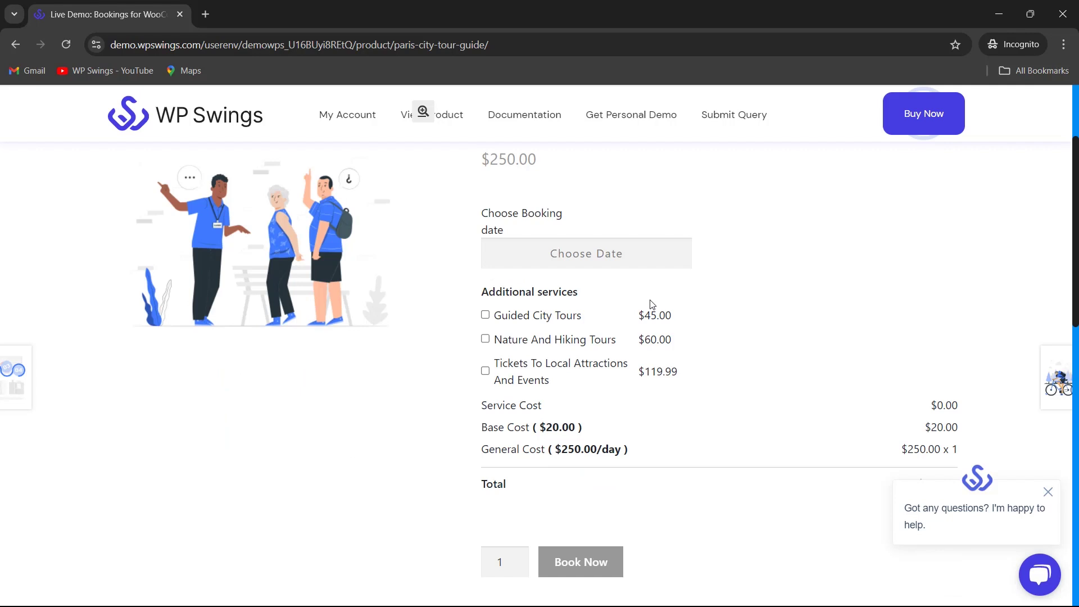
Check the selectable dates in the booking calendar and the list of additional services
left_click(583, 255)
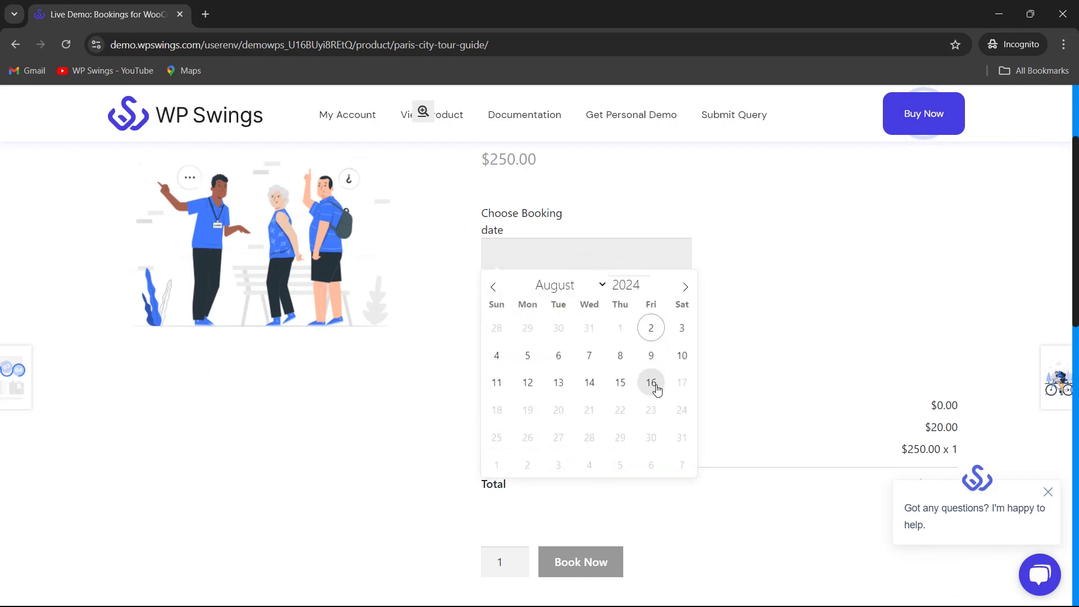
left_click(779, 309)
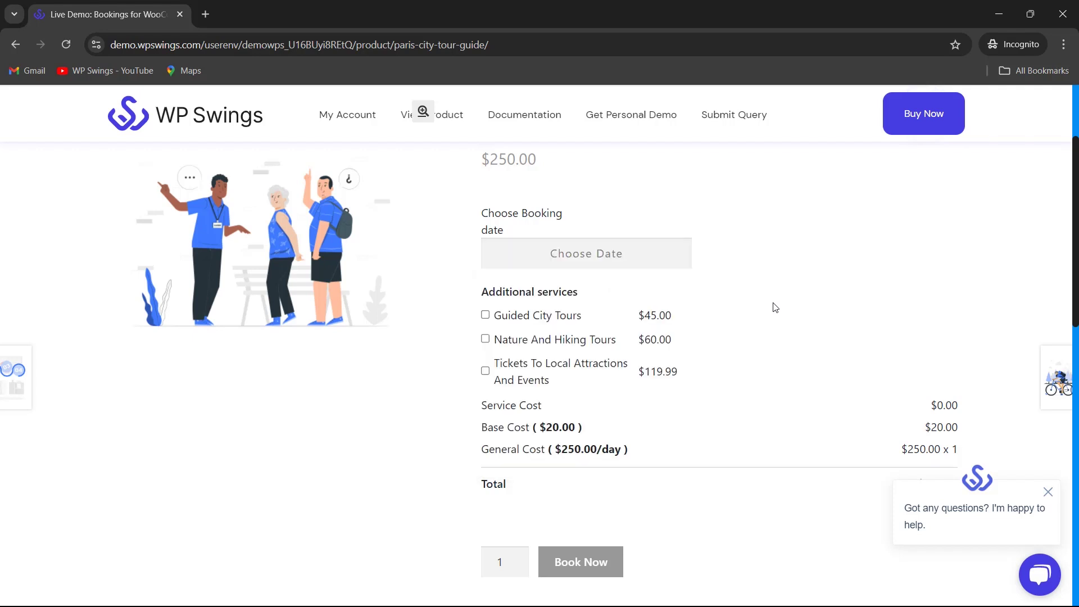
left_click_drag(577, 294, 479, 309)
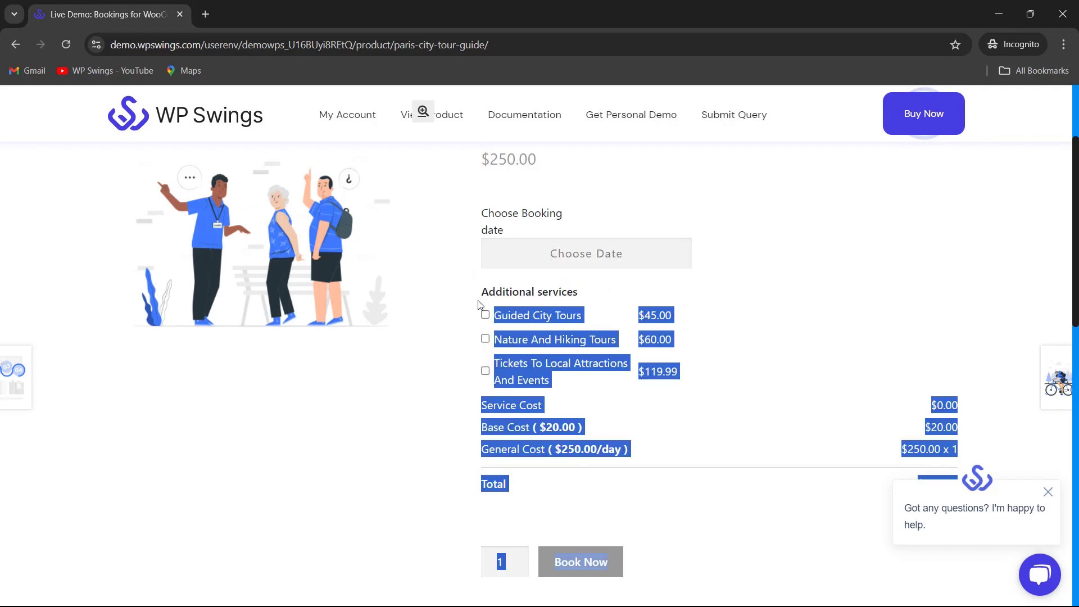
scroll(775, 315, "up", 2)
left_click(771, 390)
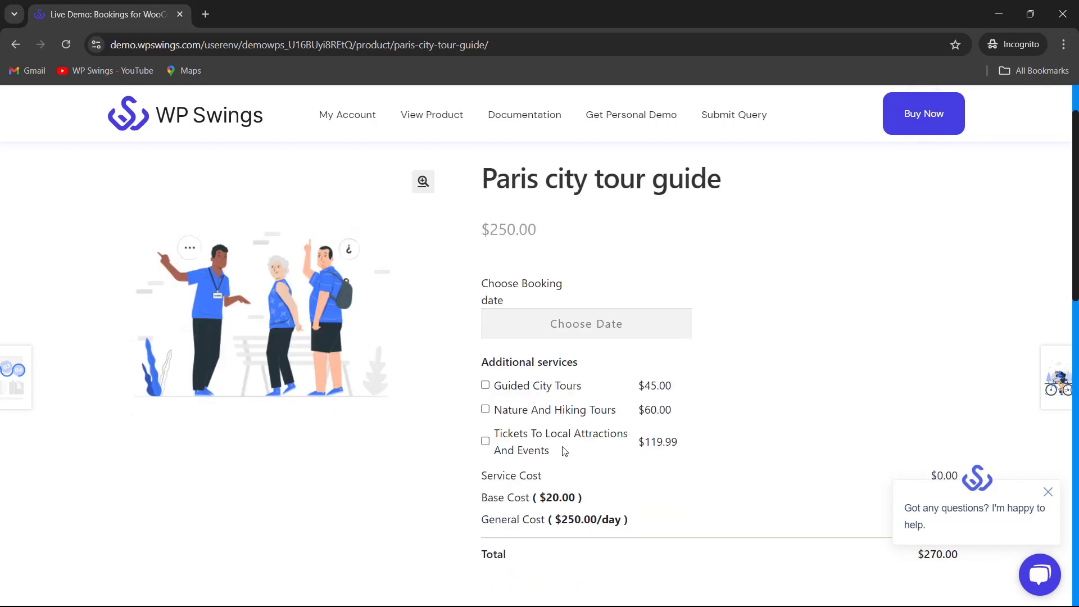
Add Guided City Tours, Nature And Hiking Tours, and Tickets To Local Attractions And Events to the booking
left_click(486, 385)
left_click(485, 409)
left_click(485, 441)
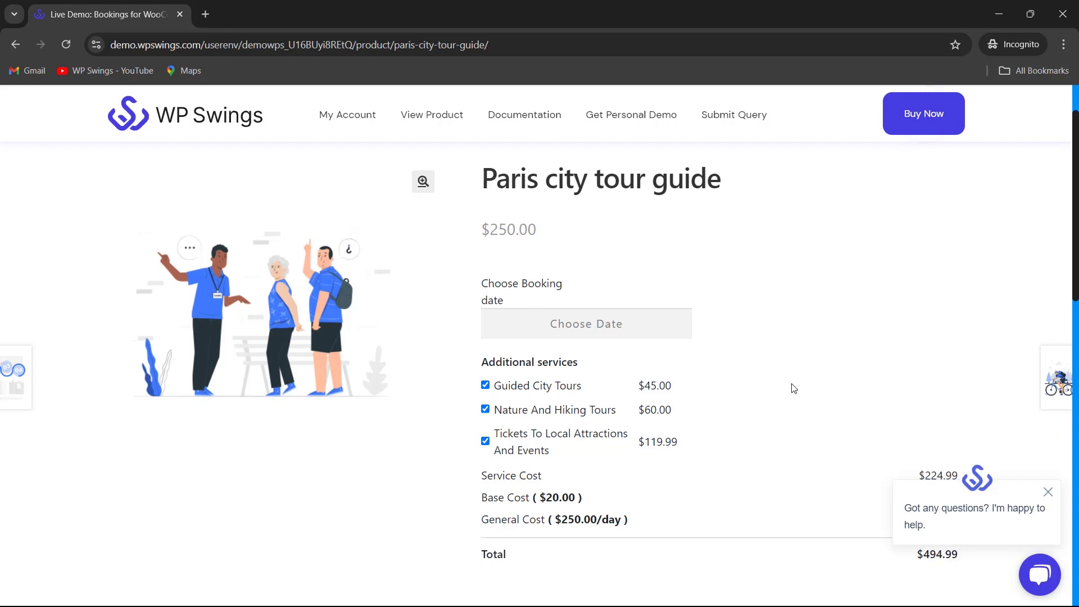
Choose August 7, 8 and 9, 2024 as the Paris city tour guide booking dates and review the cost breakdown
scroll(793, 388, "down", 3)
left_click(588, 330)
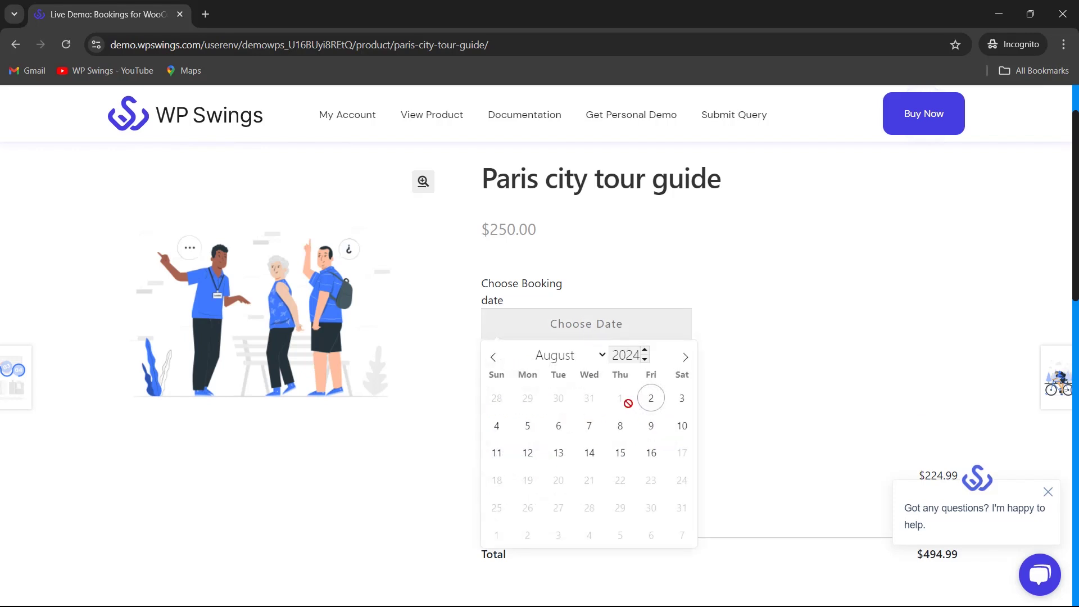
left_click(589, 430)
left_click(619, 430)
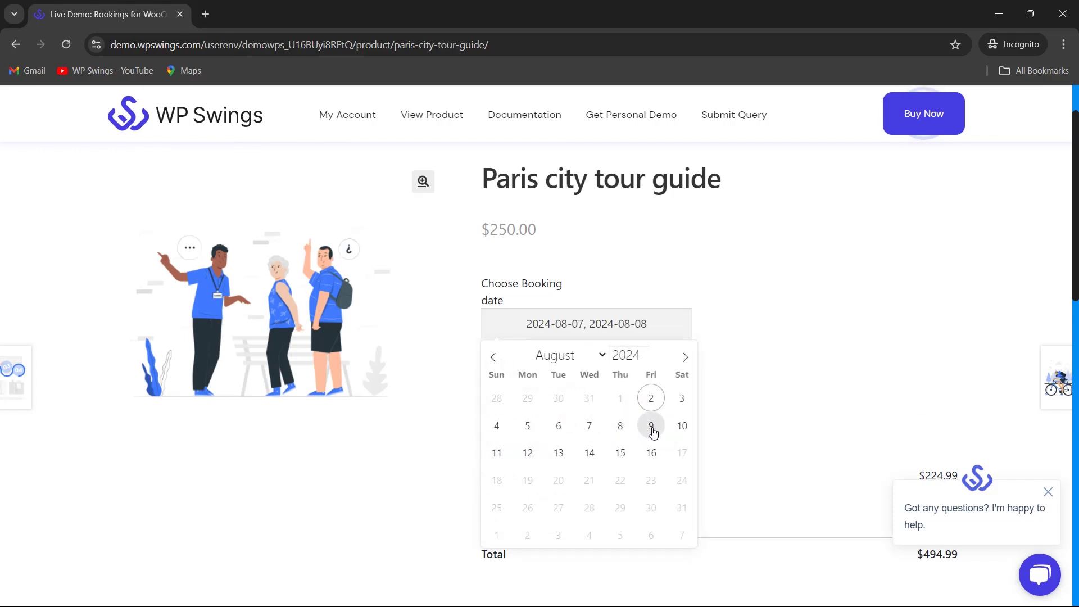
left_click(650, 426)
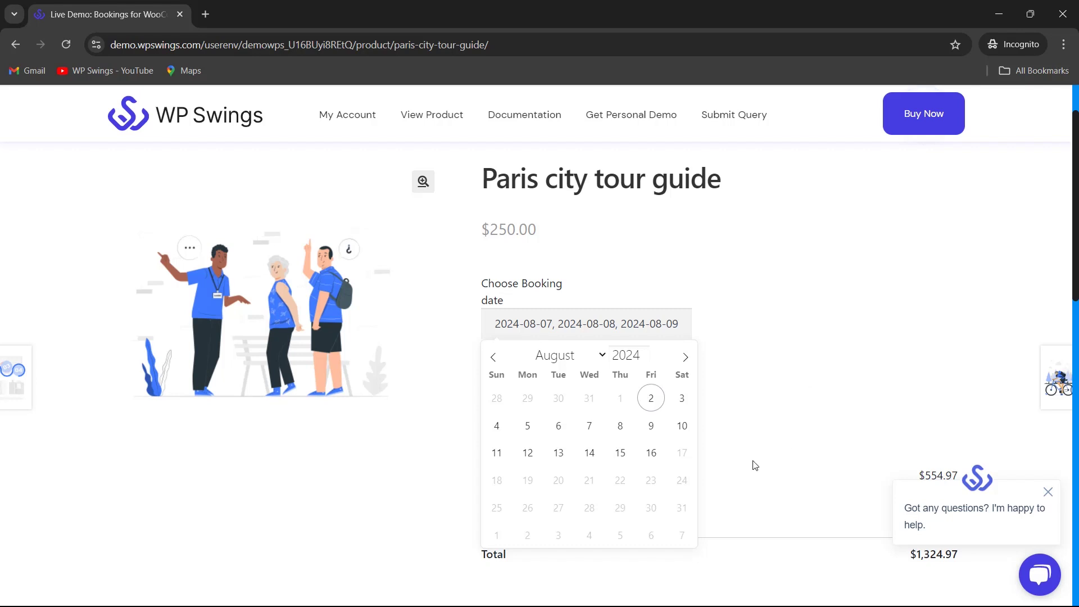
left_click(792, 348)
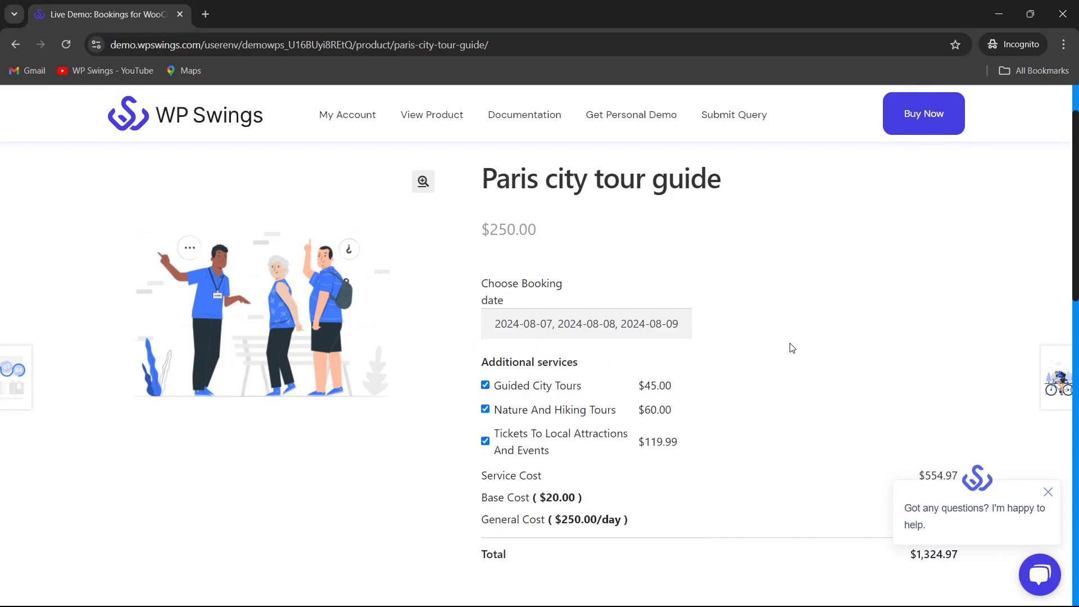
scroll(790, 348, "down", 5)
scroll(793, 374, "up", 2)
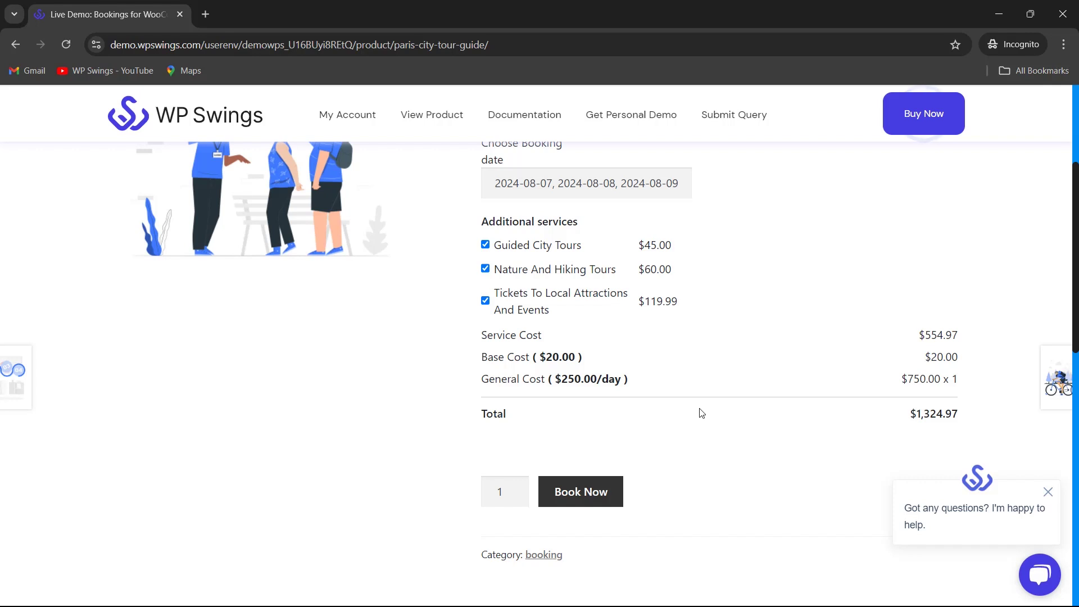
Switch to the Bookings For WooCommerce admin window and view the Availability Settings and the Bookings Calendar
key("alt+Tab")
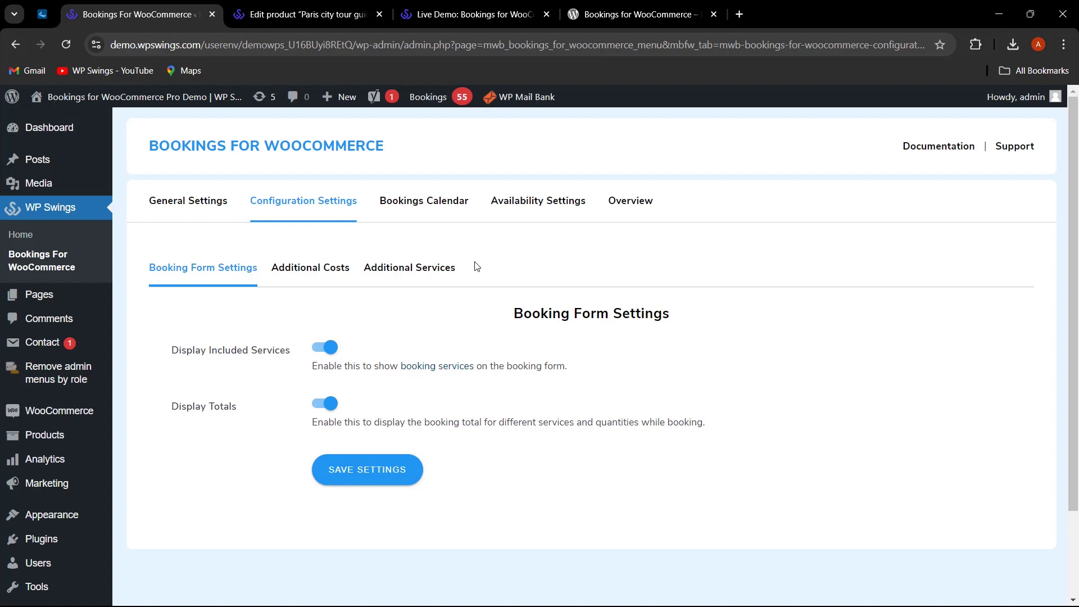
left_click(554, 211)
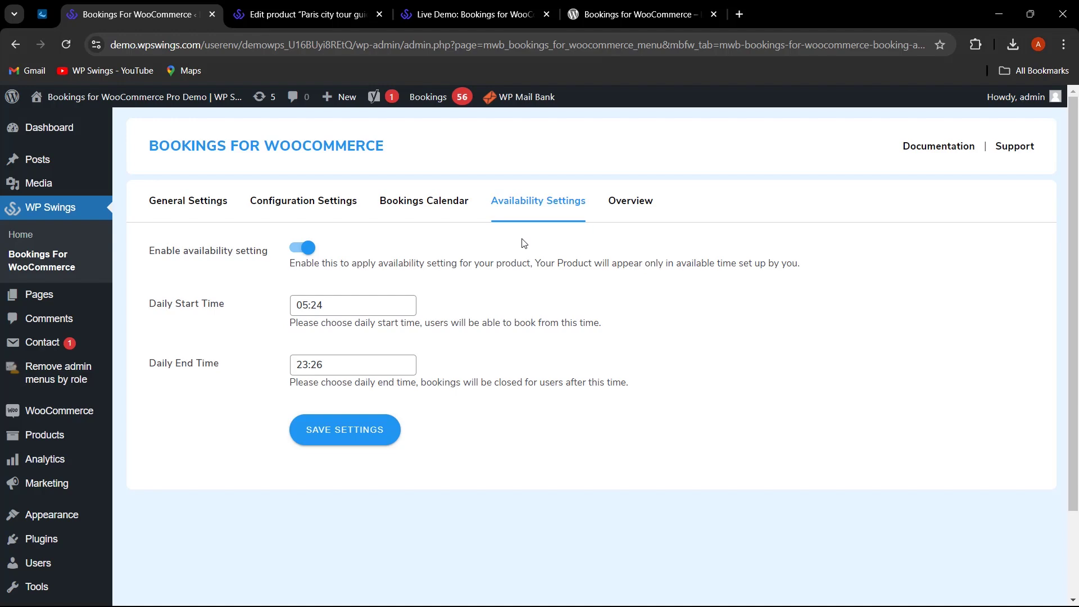
left_click(443, 210)
scroll(534, 313, "down", 2)
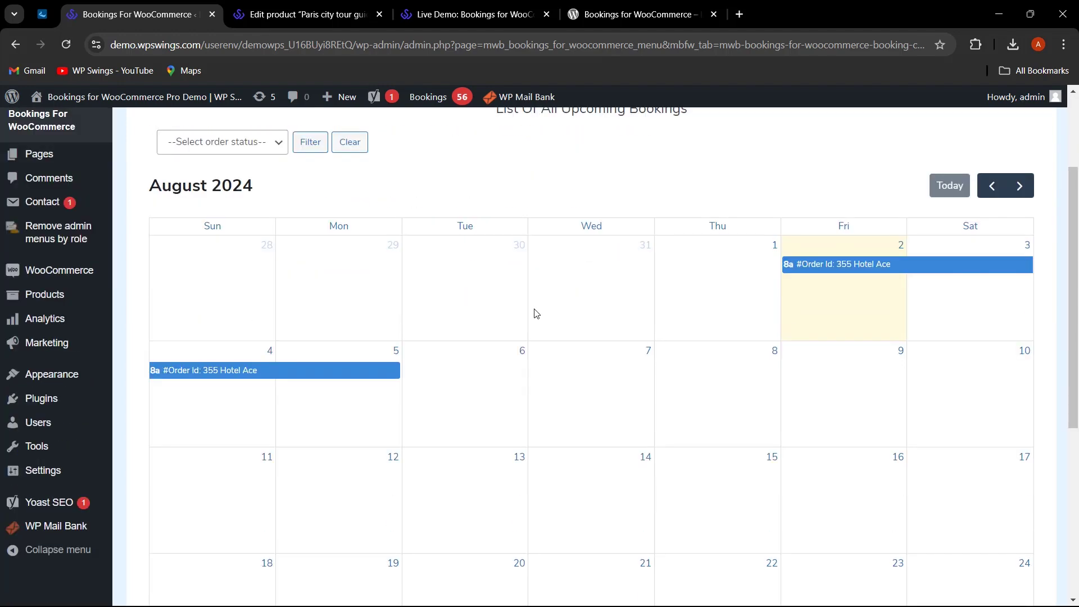
scroll(441, 354, "up", 2)
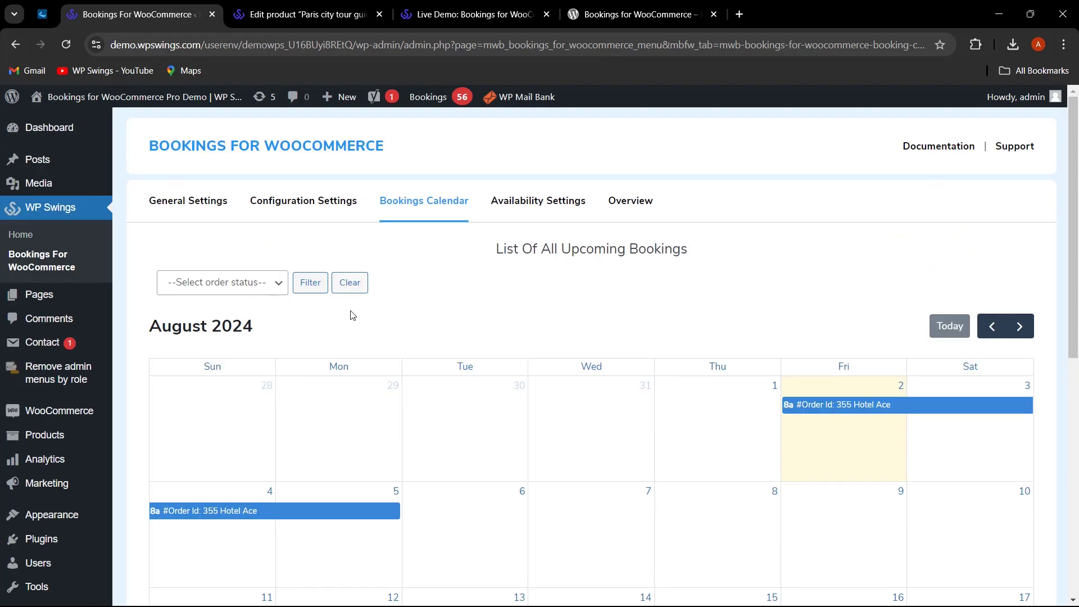
Select On Hold as the order status for the calendar and look over the August 2024 bookings
left_click(251, 290)
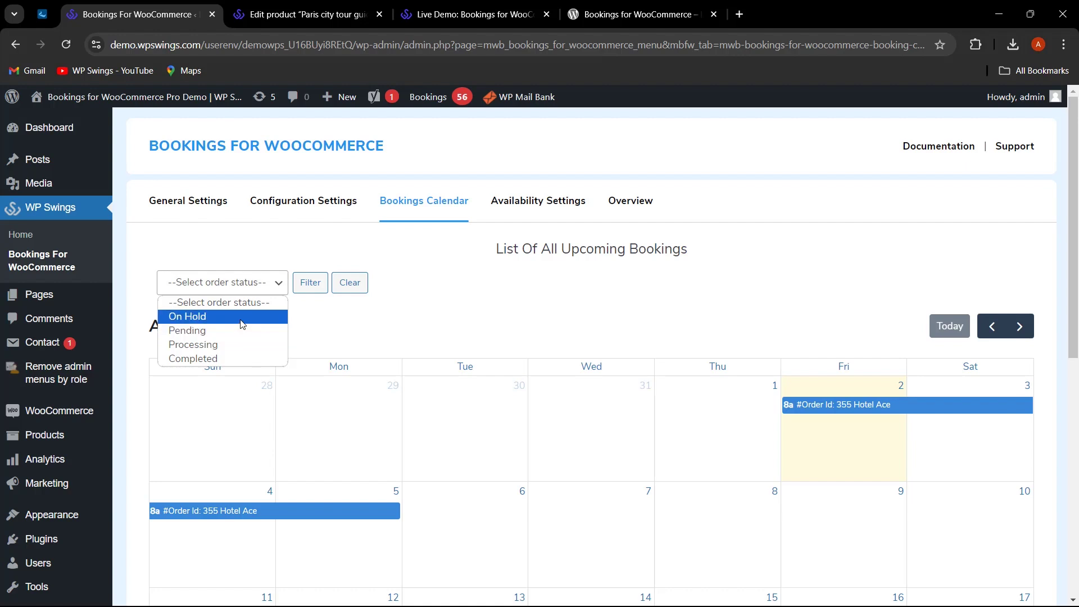
left_click(240, 318)
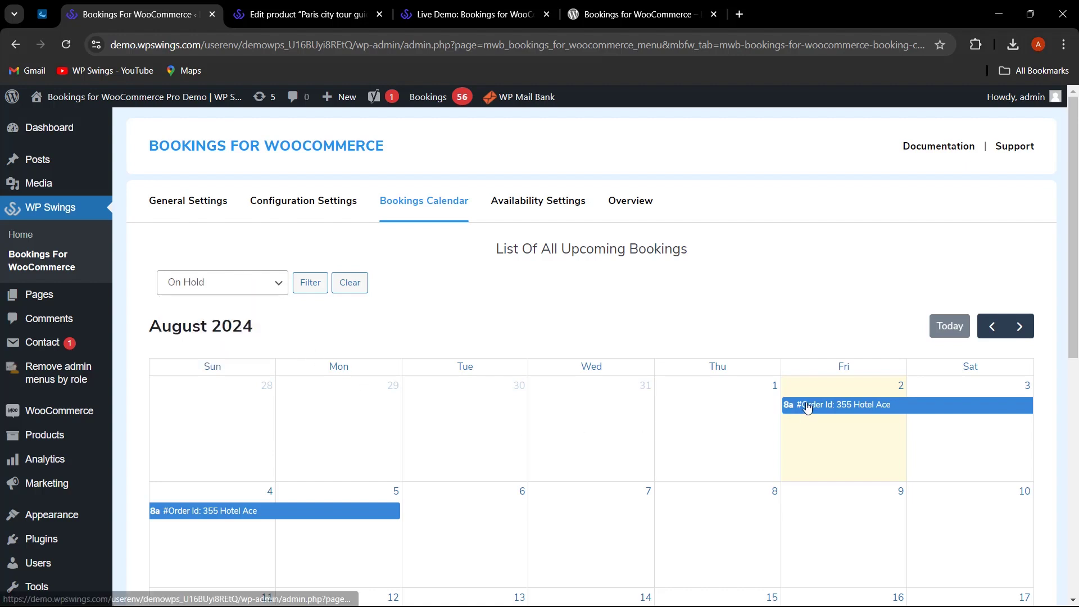
scroll(804, 405, "down", 1)
scroll(498, 465, "down", 3)
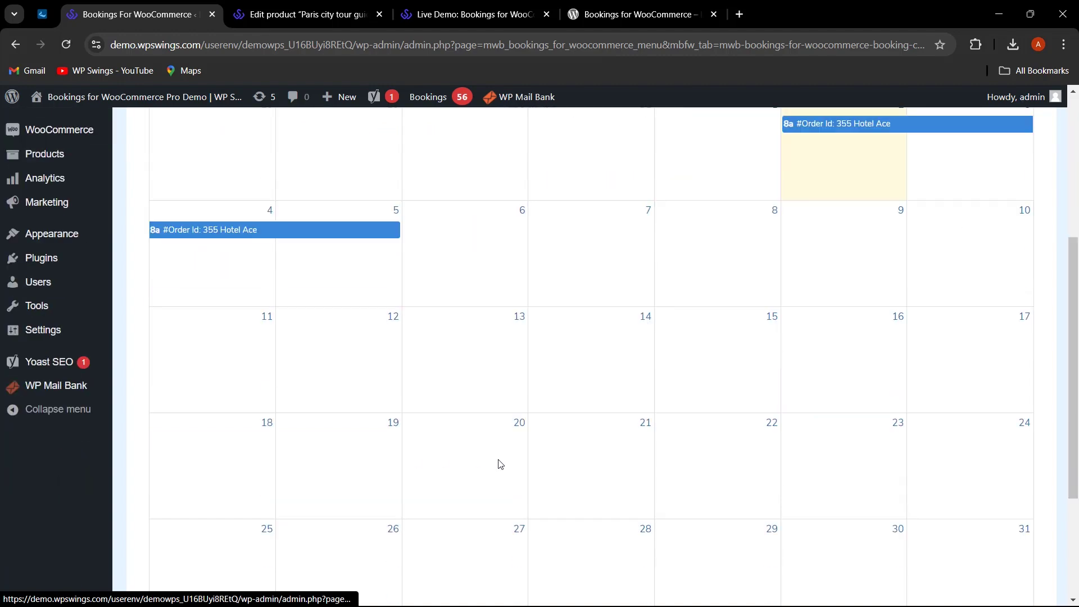
scroll(381, 444, "up", 3)
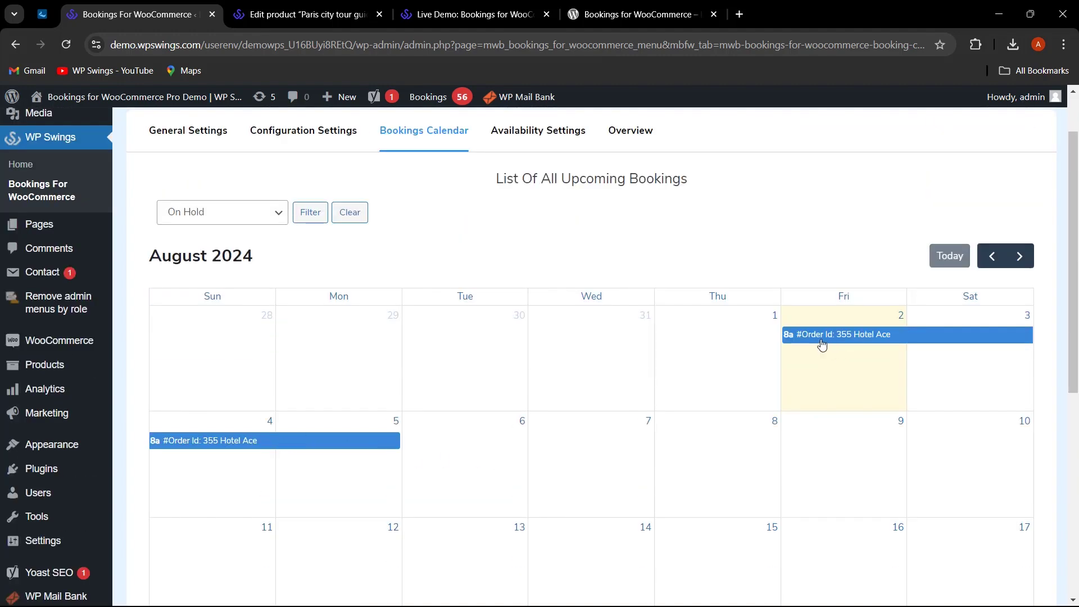
Filter the bookings calendar by the Completed order status and look through the month
left_click(245, 218)
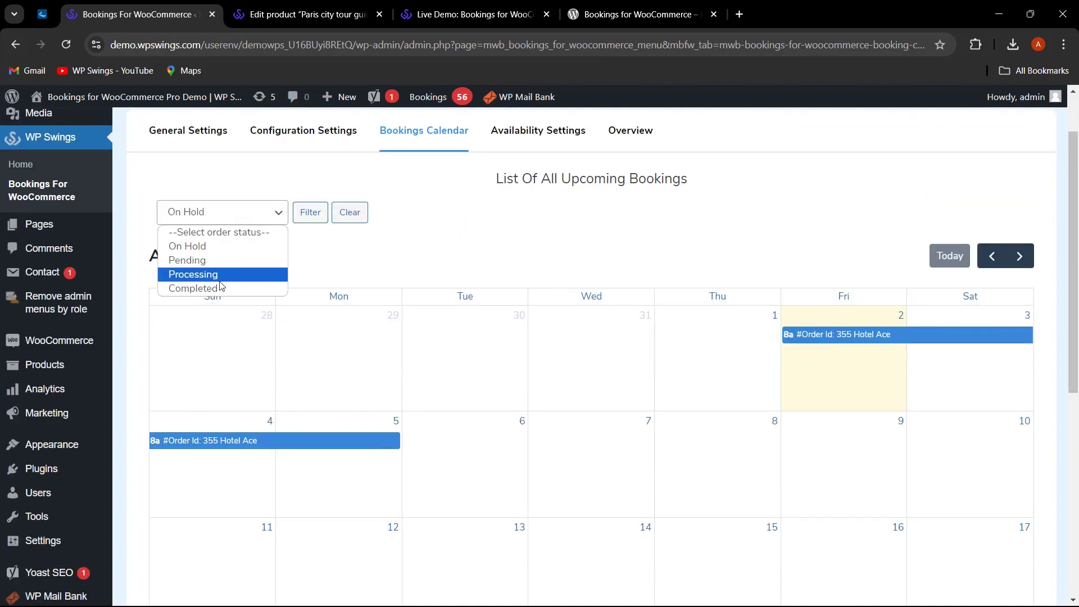
left_click(224, 289)
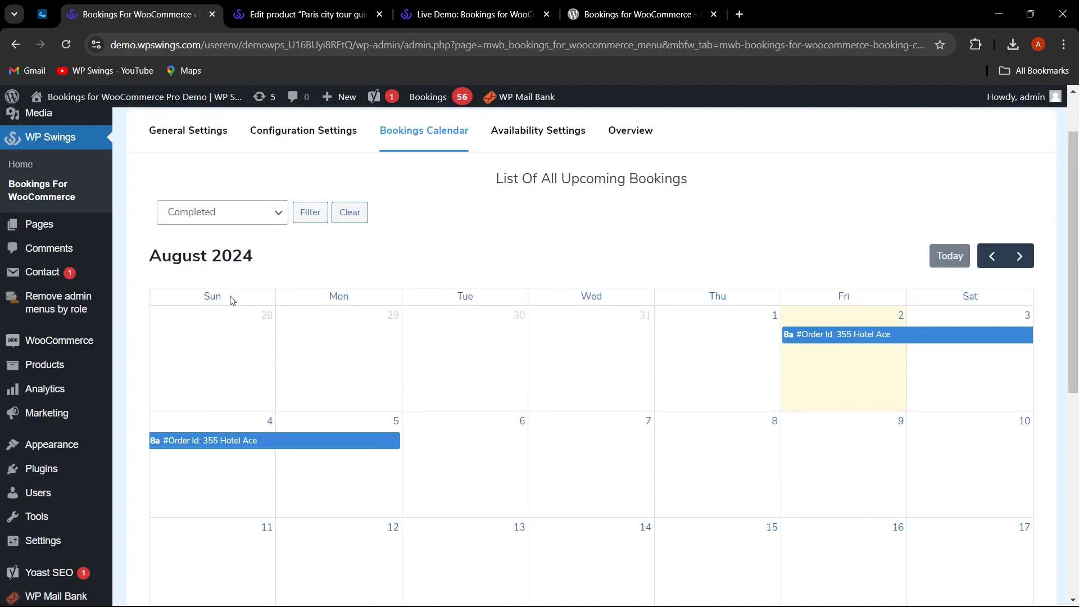
left_click(309, 219)
scroll(419, 345, "down", 3)
scroll(393, 340, "up", 3)
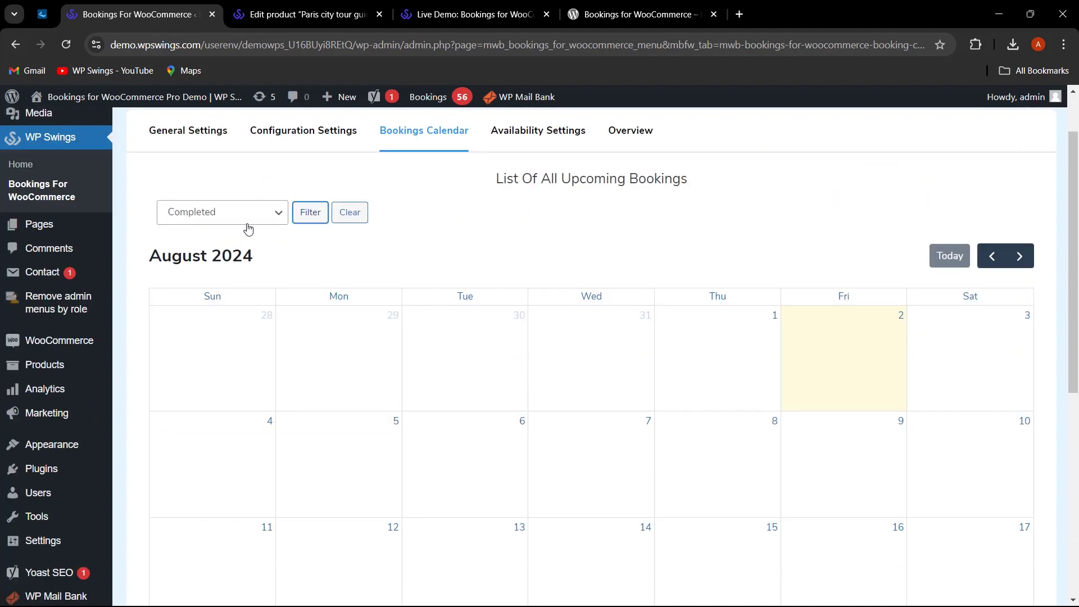
Filter the bookings calendar by the Processing order status
left_click(248, 221)
left_click(208, 274)
left_click(308, 214)
Filter the bookings calendar by the On Hold order status
left_click(279, 216)
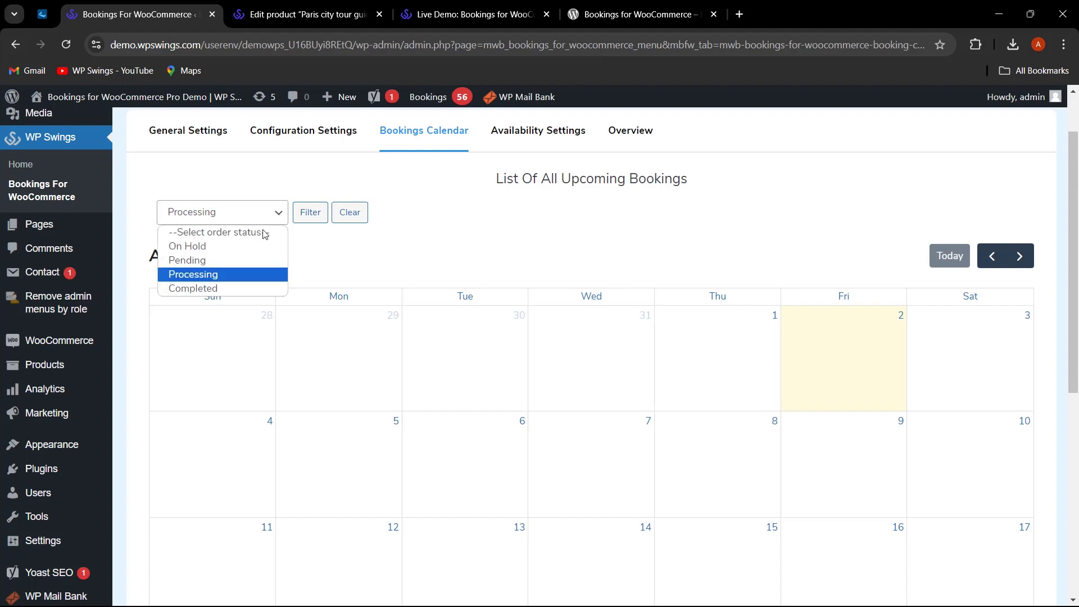
left_click(239, 245)
left_click(309, 215)
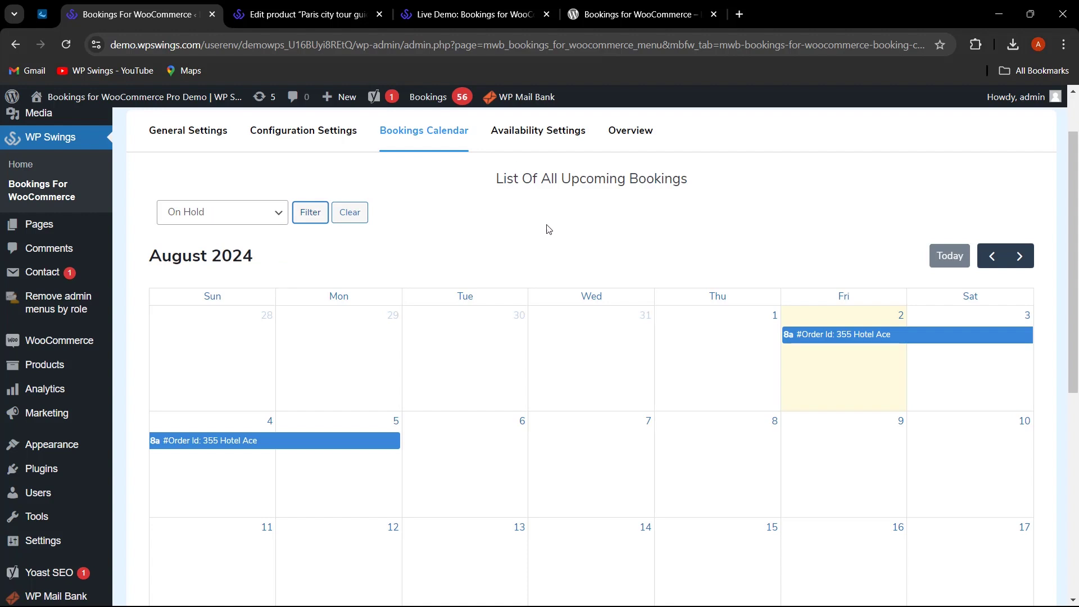
Open the Hotel Ace booking starting August 2, review its order details, and return to the bookings calendar
left_click(867, 337)
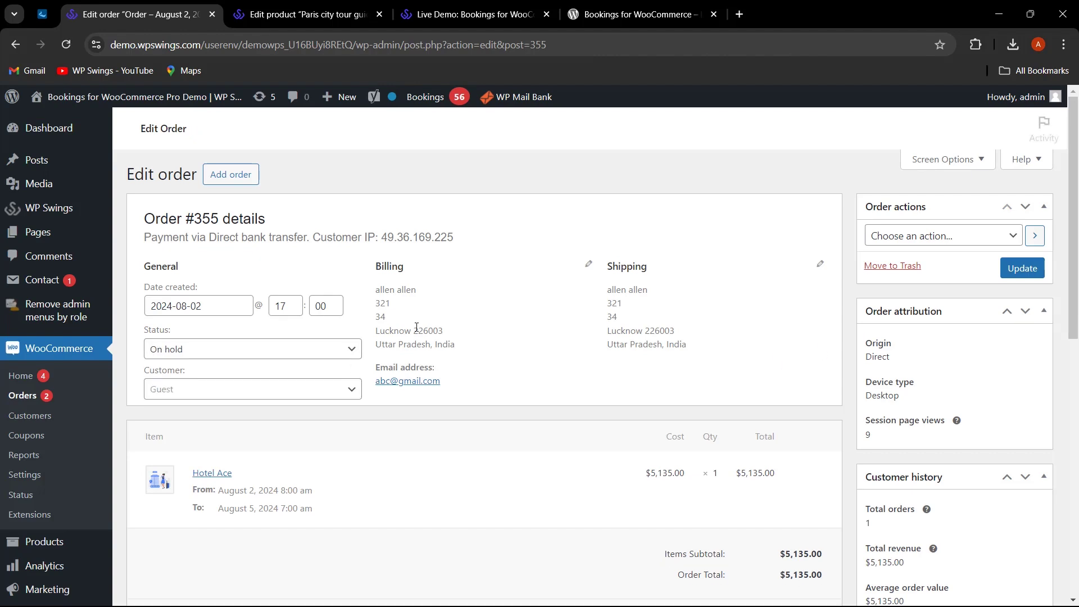
scroll(539, 292, "down", 3)
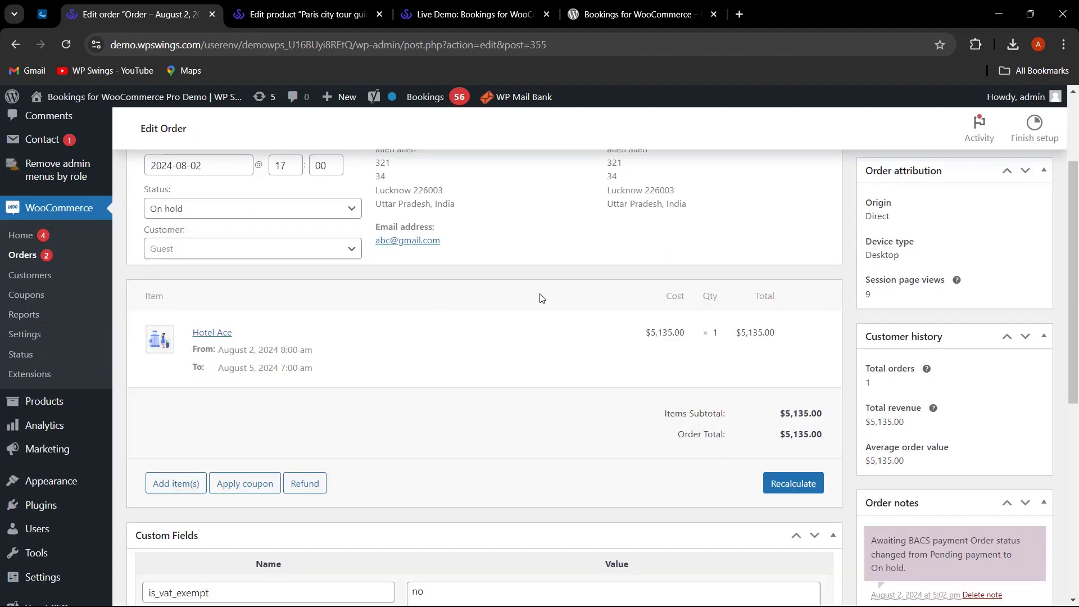
scroll(505, 318, "up", 3)
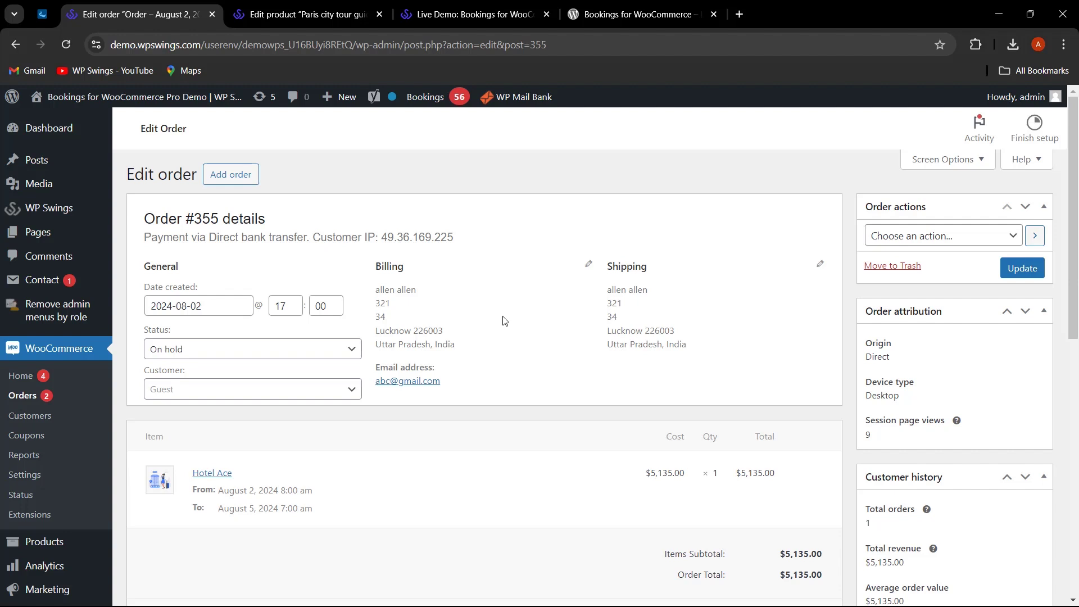
key("alt+Left")
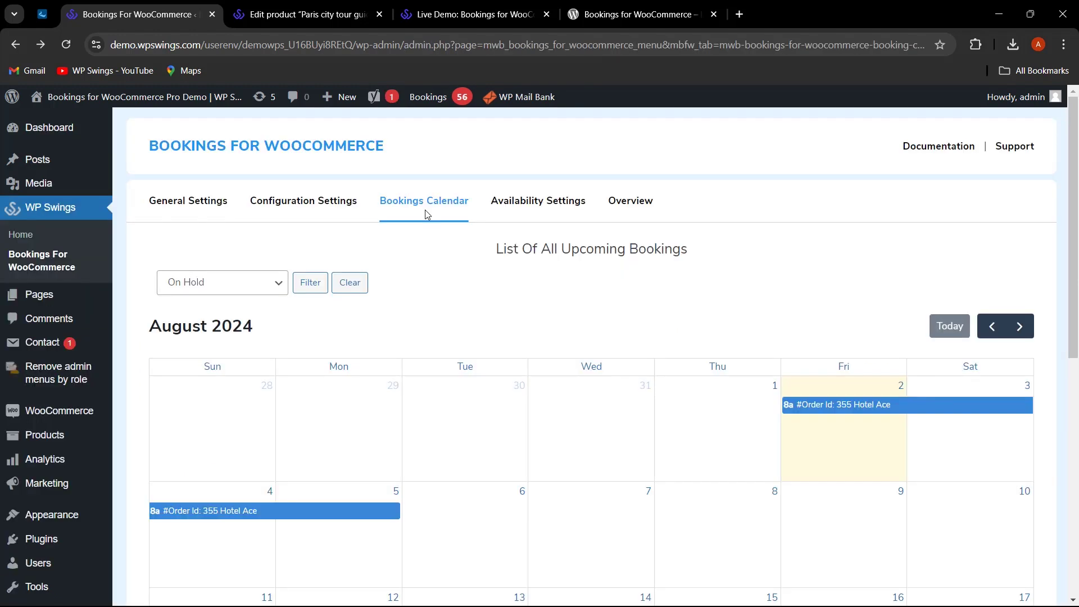